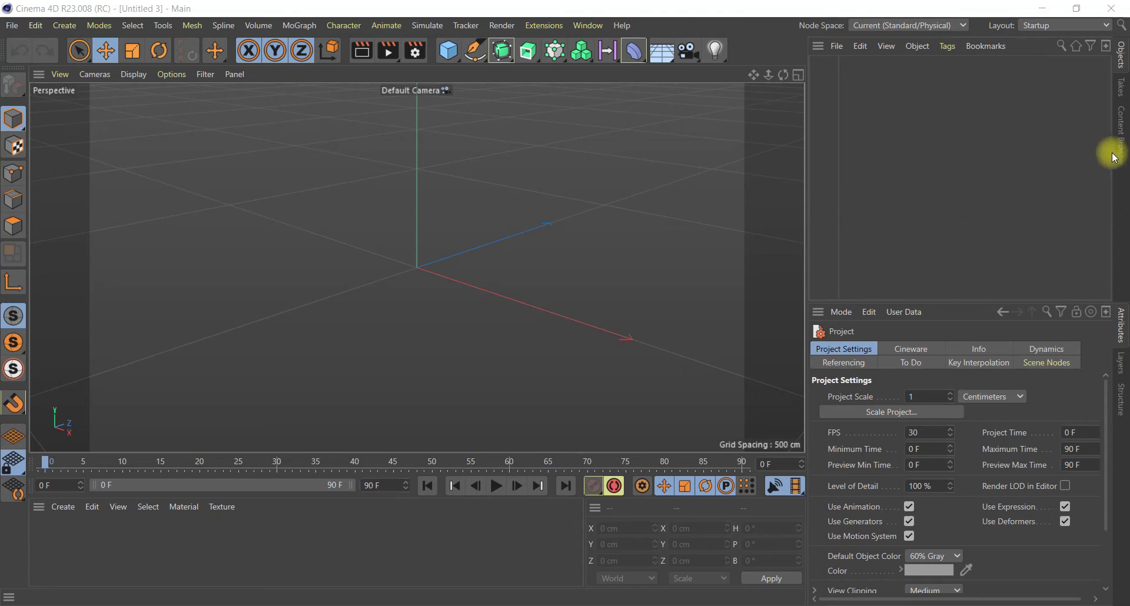
- Add the Beech Polished and Copper materials from the Content Browser to the Material Manager
{"action": "left_click", "coordinate": [1121, 138]}
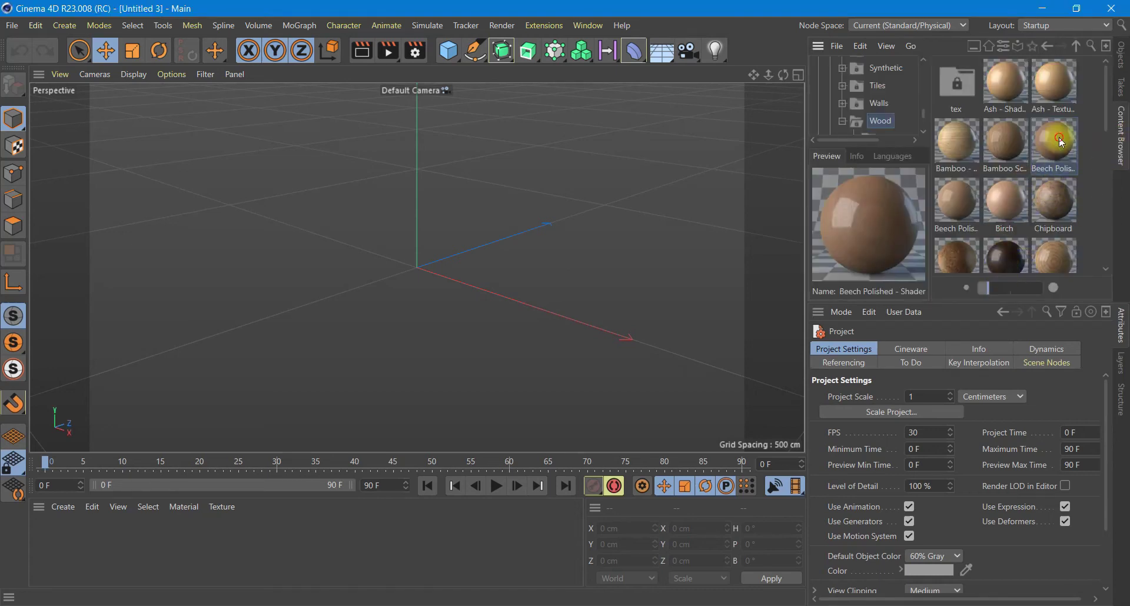
{"action": "left_click_drag", "start_coordinate": [1053, 142], "coordinate": [106, 556]}
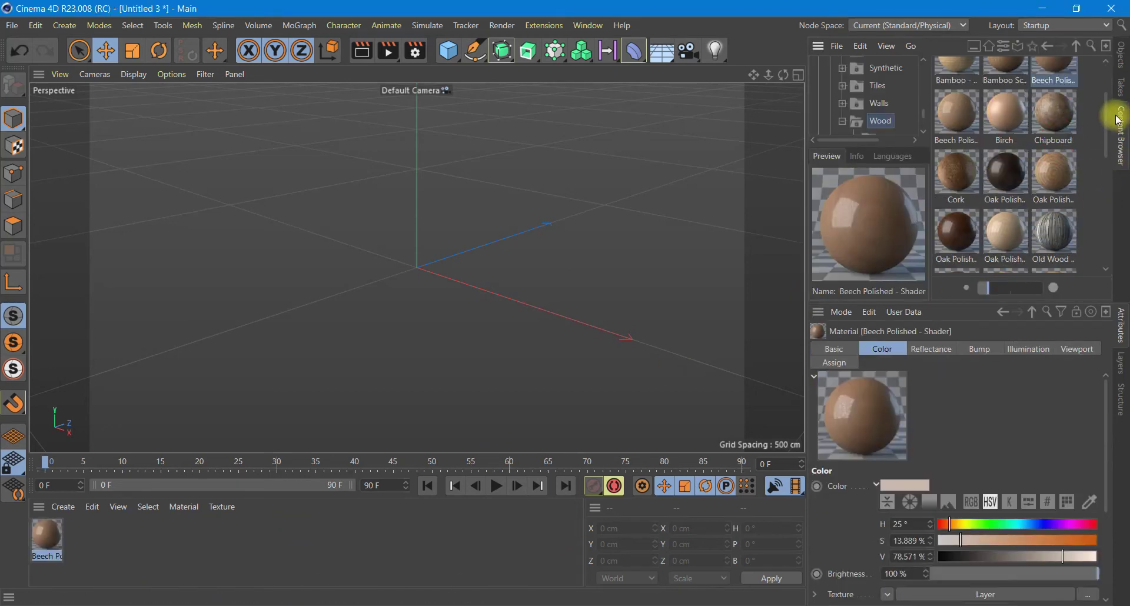
{"action": "scroll", "coordinate": [871, 118], "scroll_direction": "up", "scroll_amount": 2}
{"action": "scroll", "coordinate": [871, 118], "scroll_direction": "up", "scroll_amount": 2}
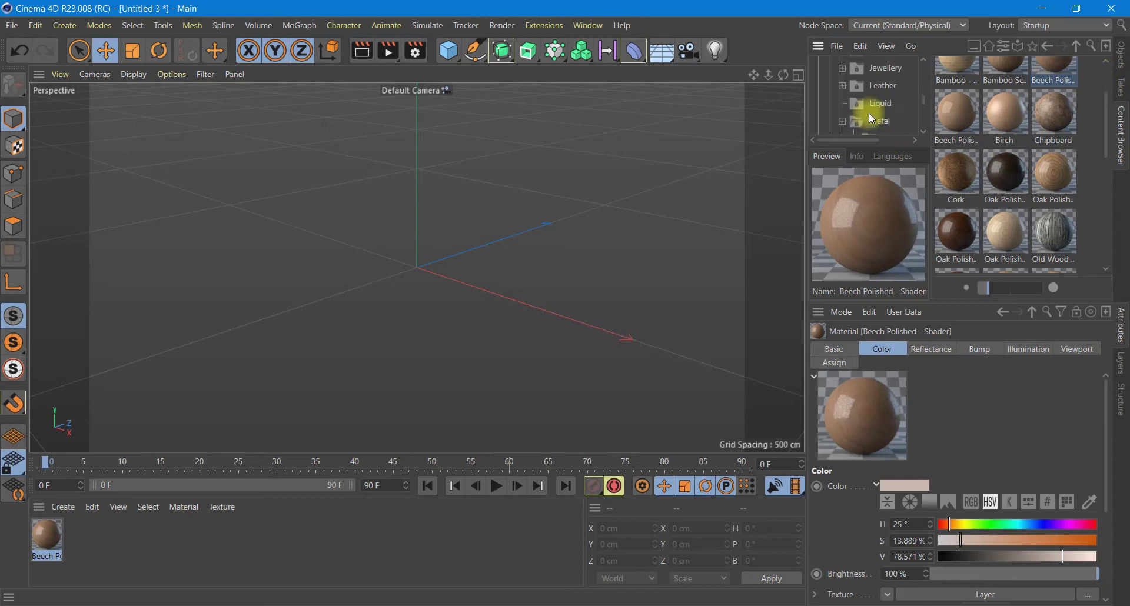
{"action": "scroll", "coordinate": [870, 118], "scroll_direction": "up", "scroll_amount": 2}
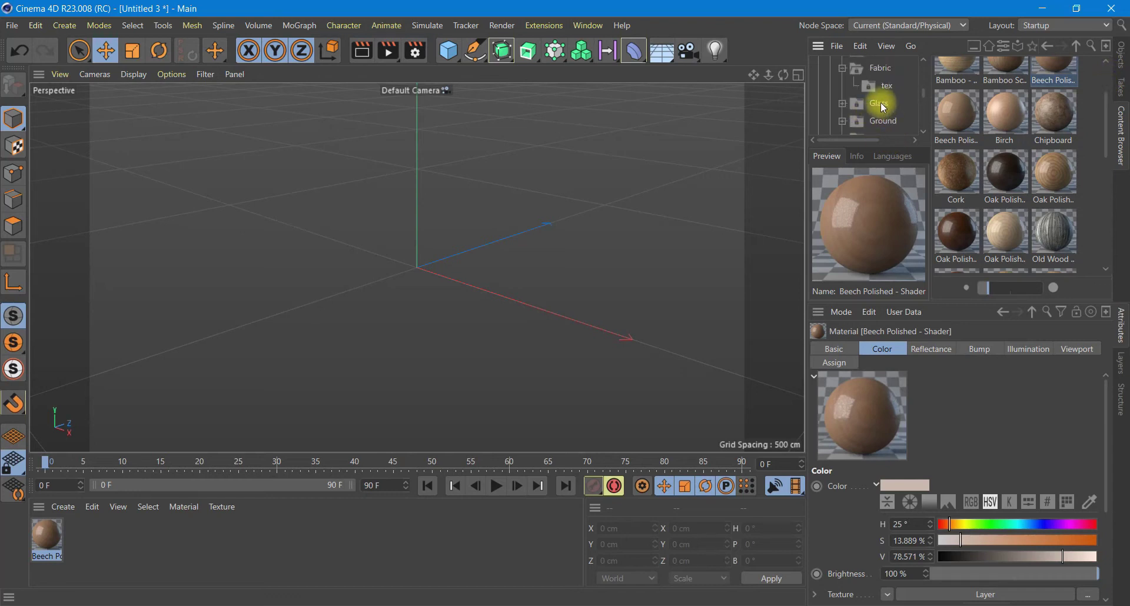
{"action": "scroll", "coordinate": [887, 108], "scroll_direction": "down", "scroll_amount": 2}
{"action": "scroll", "coordinate": [883, 121], "scroll_direction": "down", "scroll_amount": 1}
{"action": "left_click", "coordinate": [880, 120]}
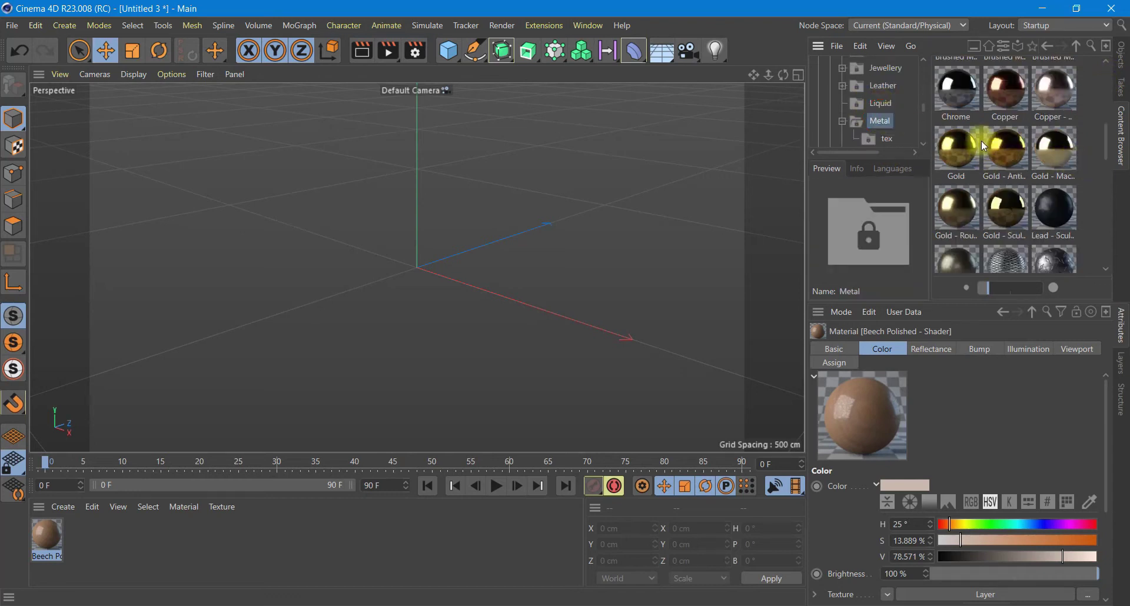
{"action": "left_click", "coordinate": [1011, 88]}
{"action": "left_click_drag", "start_coordinate": [1011, 88], "coordinate": [263, 562]}
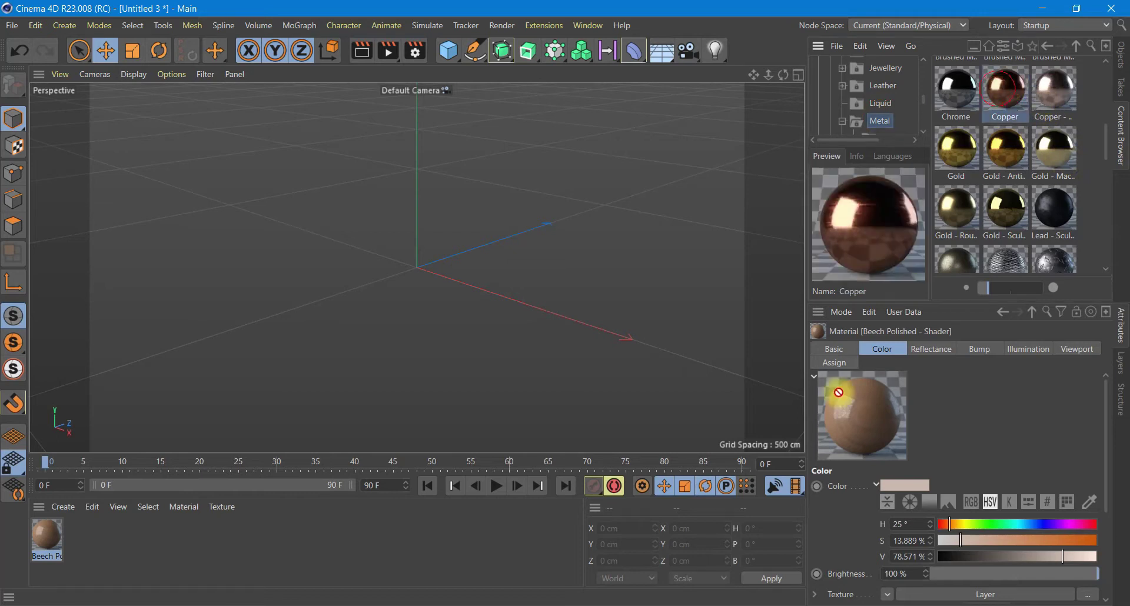
- Add the Bronze 02 metal material to the scene
{"action": "left_click", "coordinate": [1005, 209]}
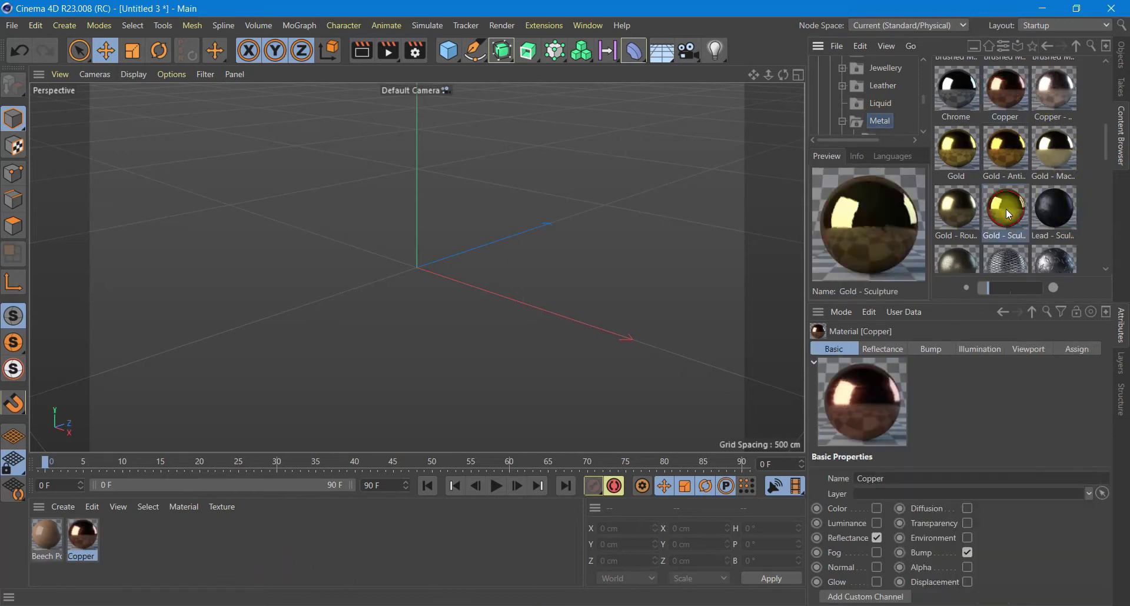
{"action": "scroll", "coordinate": [1002, 201], "scroll_direction": "up", "scroll_amount": 2}
{"action": "scroll", "coordinate": [1002, 200], "scroll_direction": "up", "scroll_amount": 2}
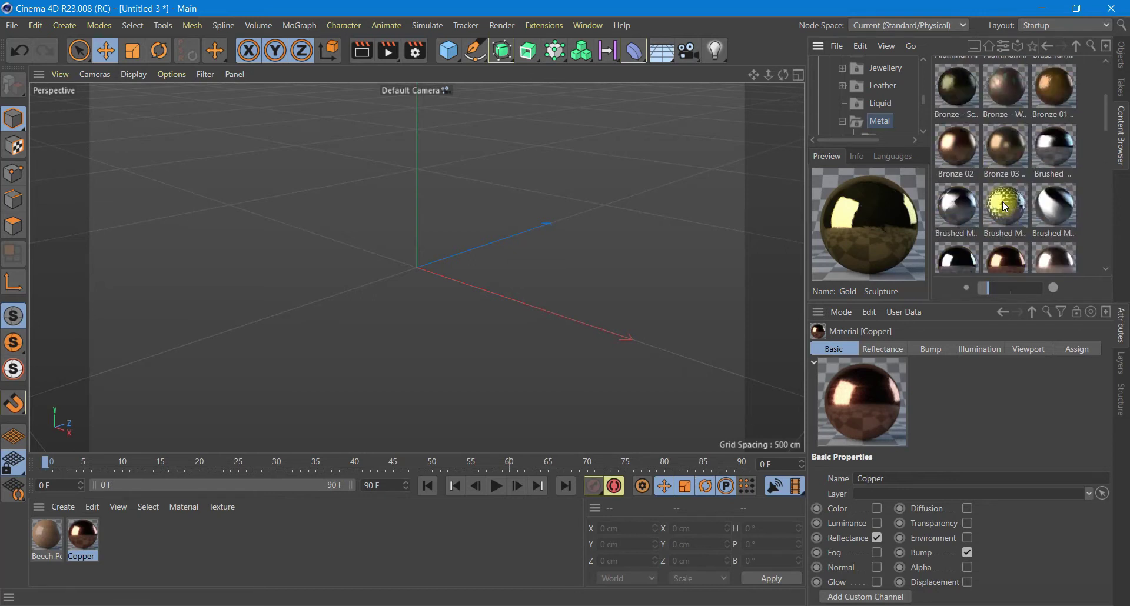
{"action": "left_click", "coordinate": [958, 167]}
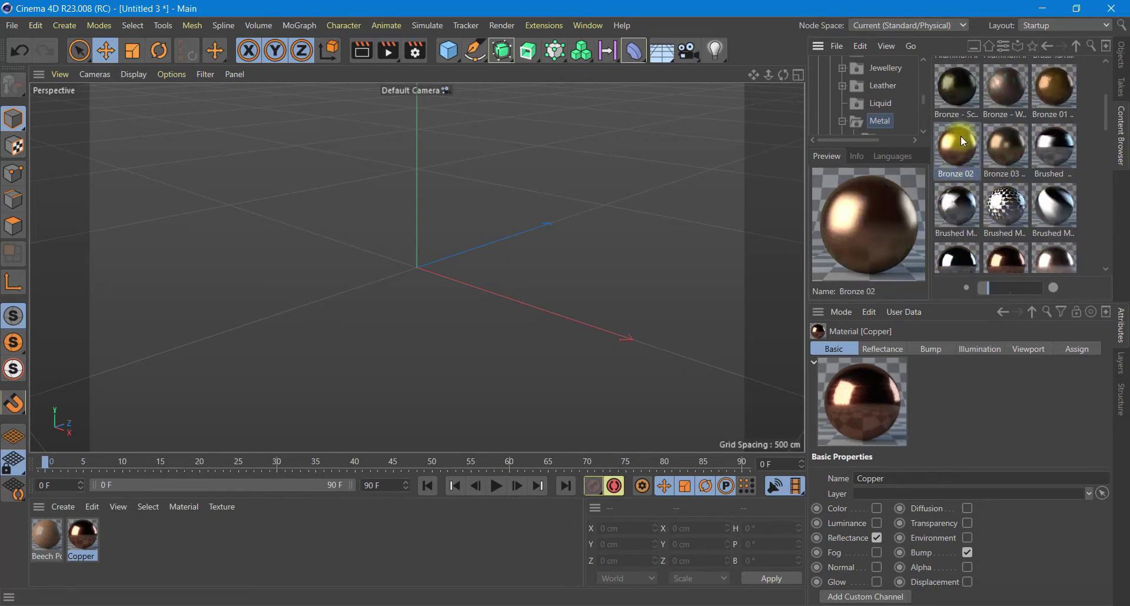
{"action": "left_click_drag", "start_coordinate": [961, 141], "coordinate": [410, 541]}
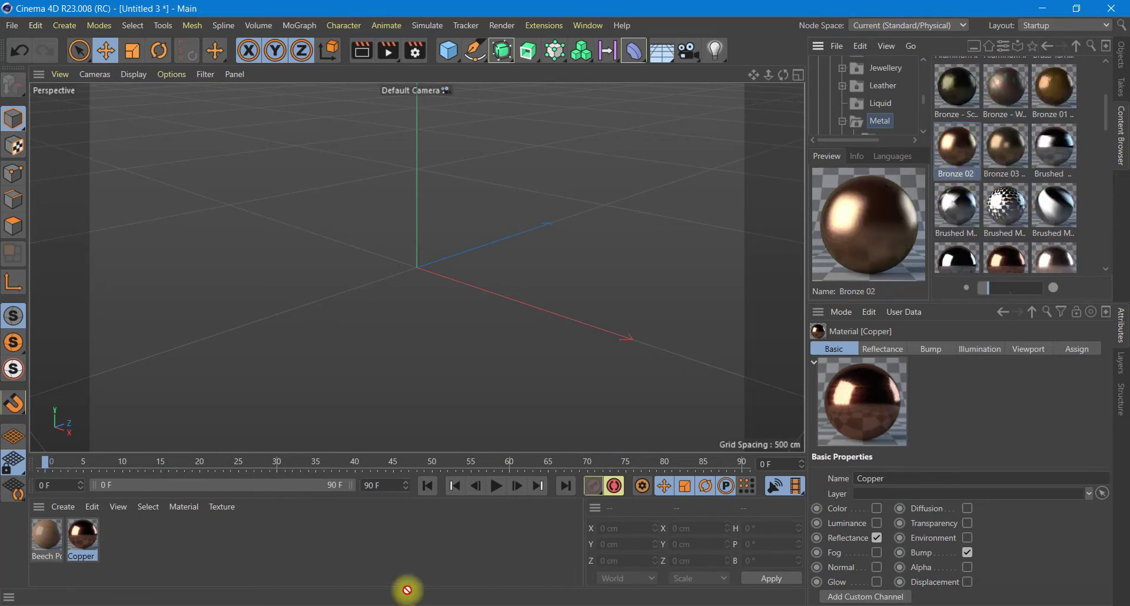
- Maximize the Front view and open its background image settings in Configure's Back tab
{"action": "left_click", "coordinate": [1119, 58]}
{"action": "left_click", "coordinate": [798, 74]}
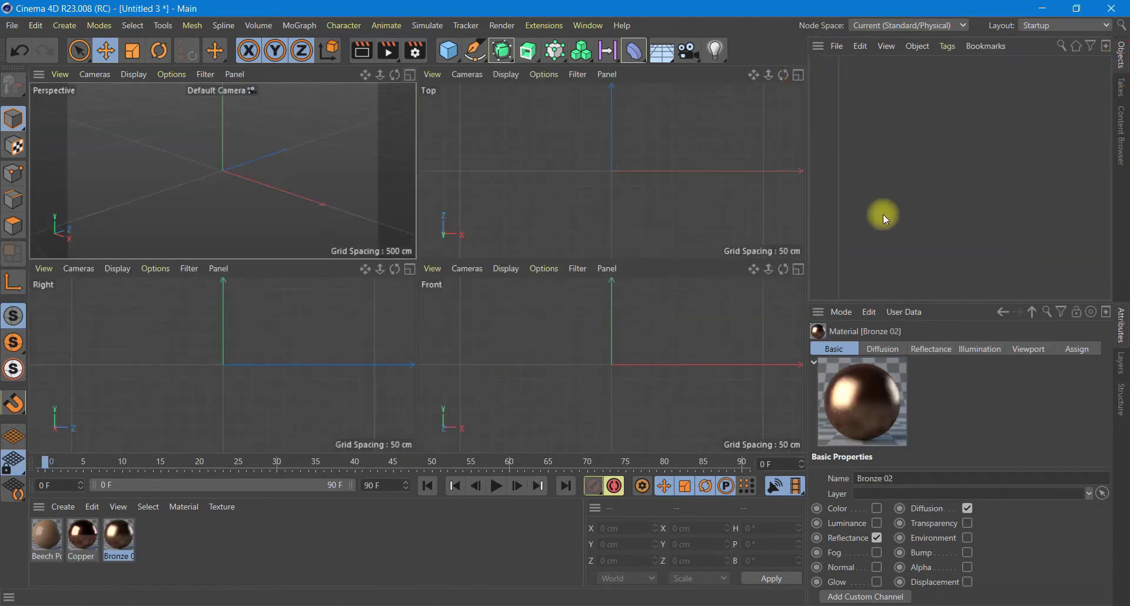
{"action": "left_click", "coordinate": [796, 272]}
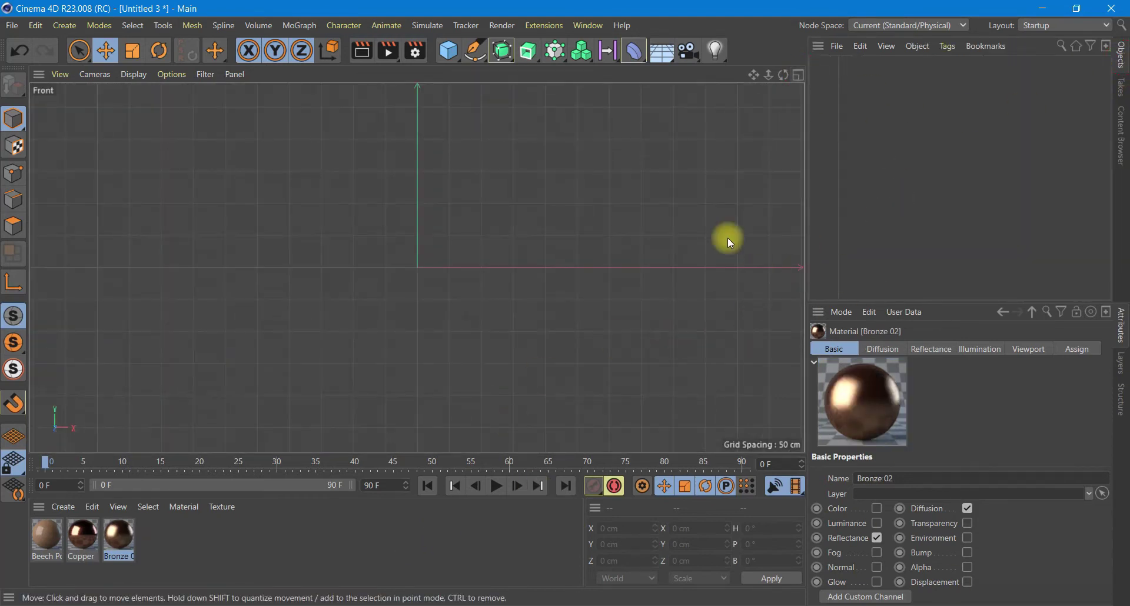
{"action": "left_click", "coordinate": [164, 72]}
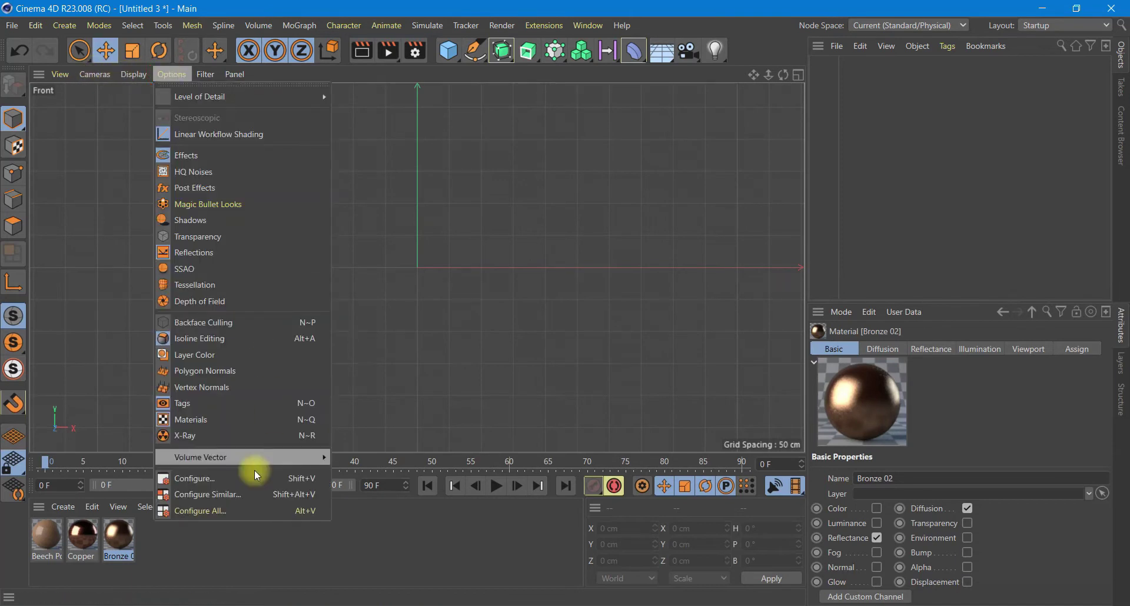
{"action": "left_click", "coordinate": [221, 485]}
- Load the bell photo as the Front view background at size 400
{"action": "left_click", "coordinate": [1087, 412]}
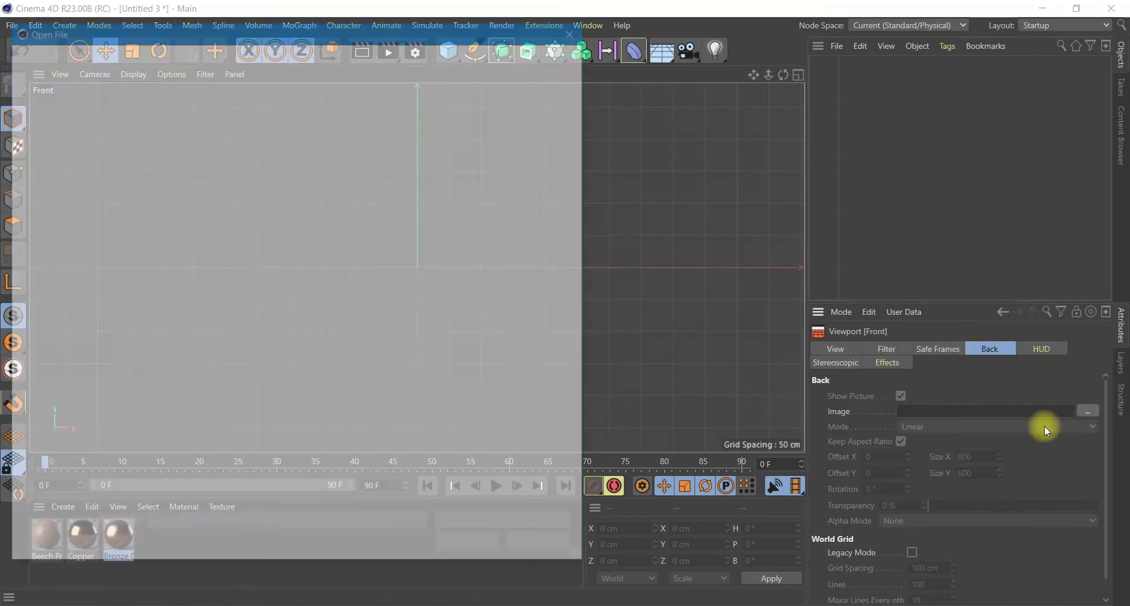
{"action": "left_click", "coordinate": [439, 134]}
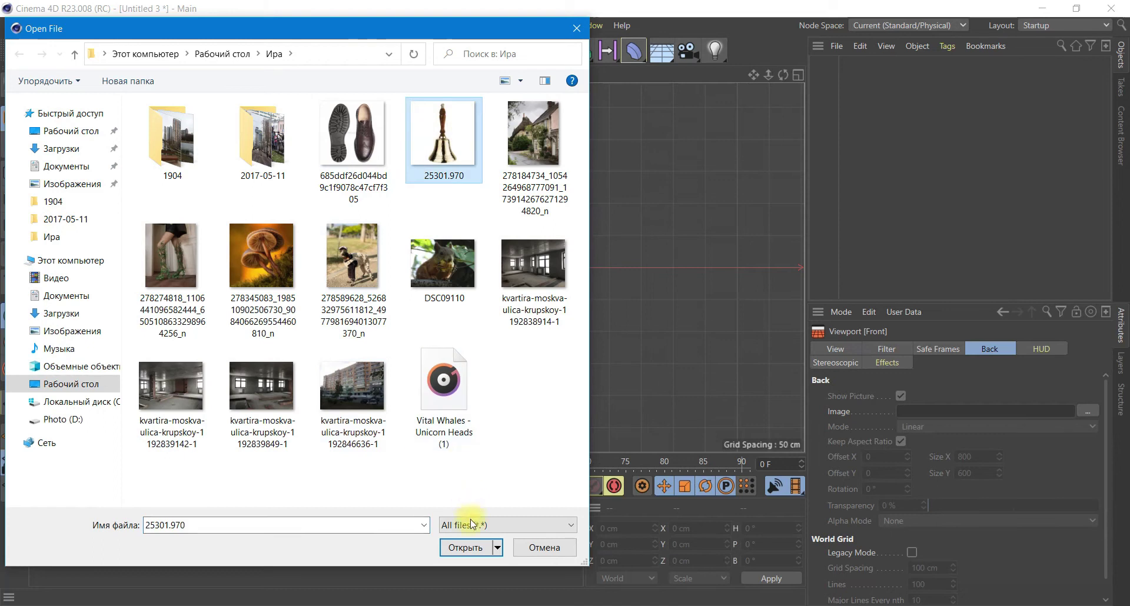
{"action": "left_click", "coordinate": [479, 545]}
{"action": "double_click", "coordinate": [968, 458]}
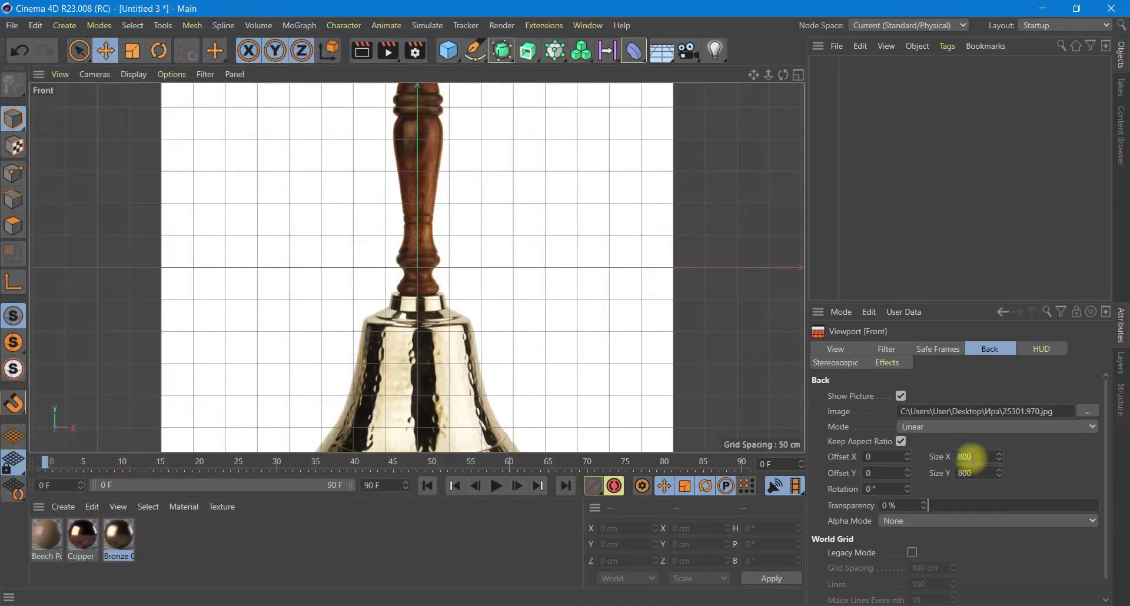
{"action": "type", "text": "400"}
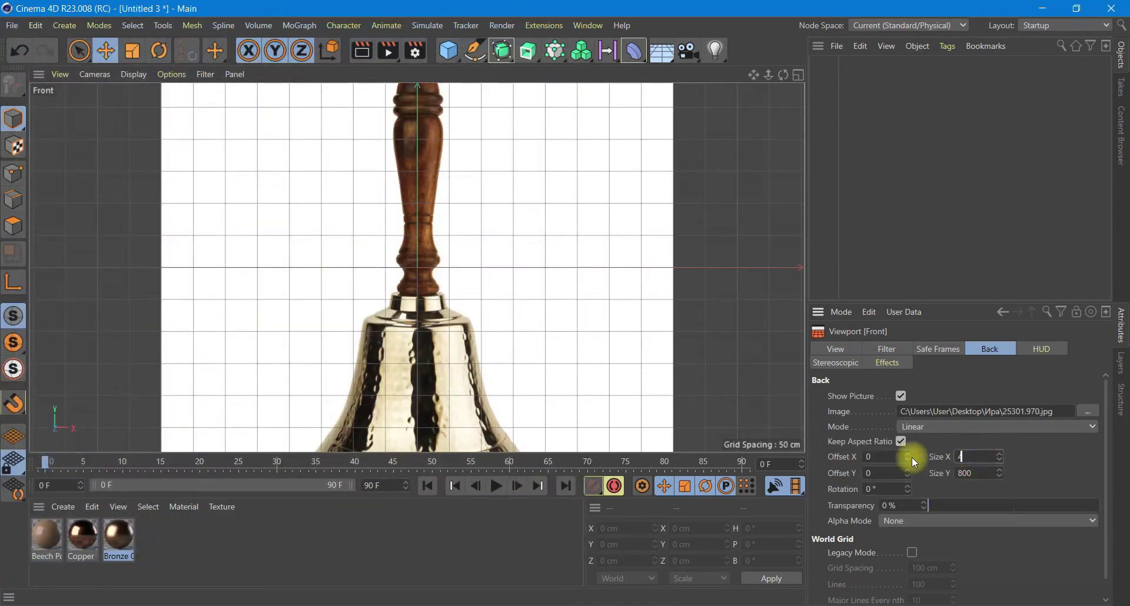
{"action": "key", "text": "Return"}
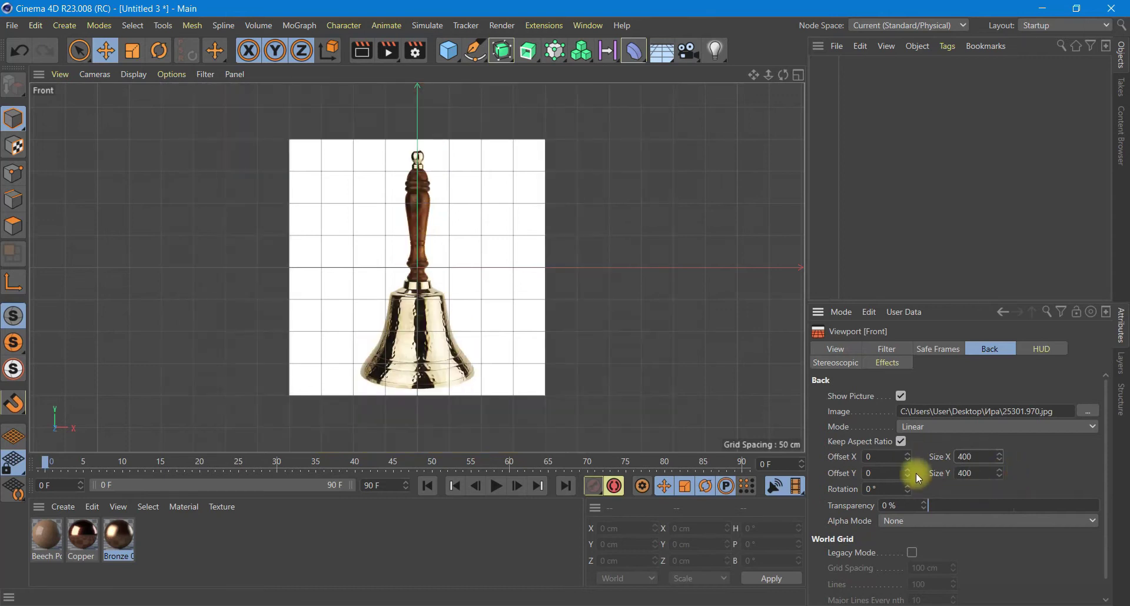
- Raise the background to Offset Y 189, set 74% transparency, and zoom in on the bell
{"action": "left_click_drag", "start_coordinate": [908, 471], "coordinate": [908, 469]}
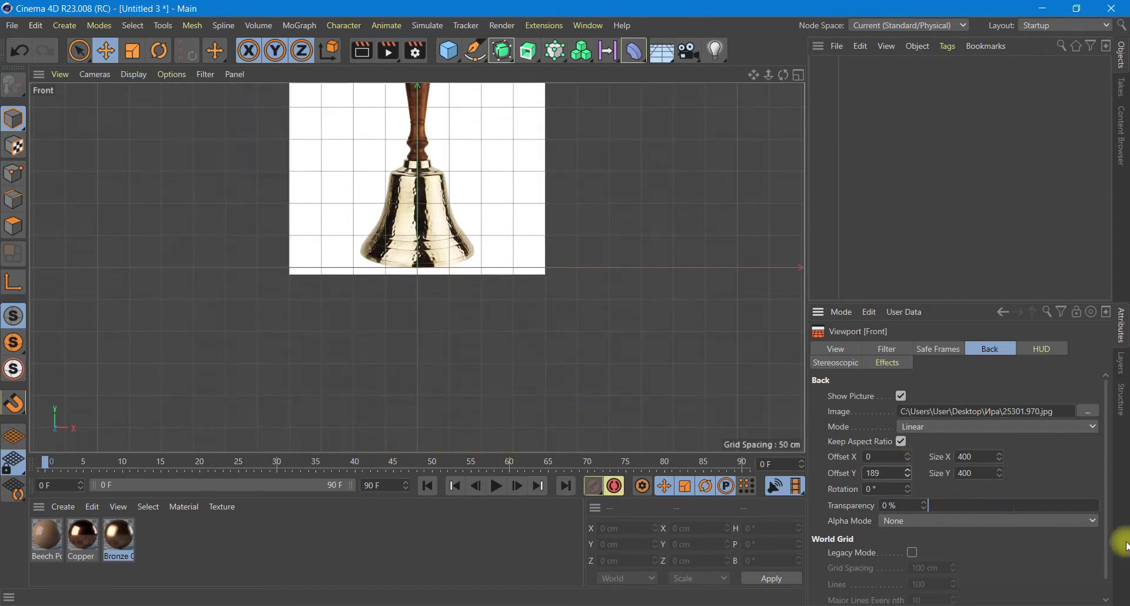
{"action": "left_click", "coordinate": [1056, 505]}
{"action": "middle_click_drag", "start_coordinate": [563, 303], "coordinate": [562, 510]}
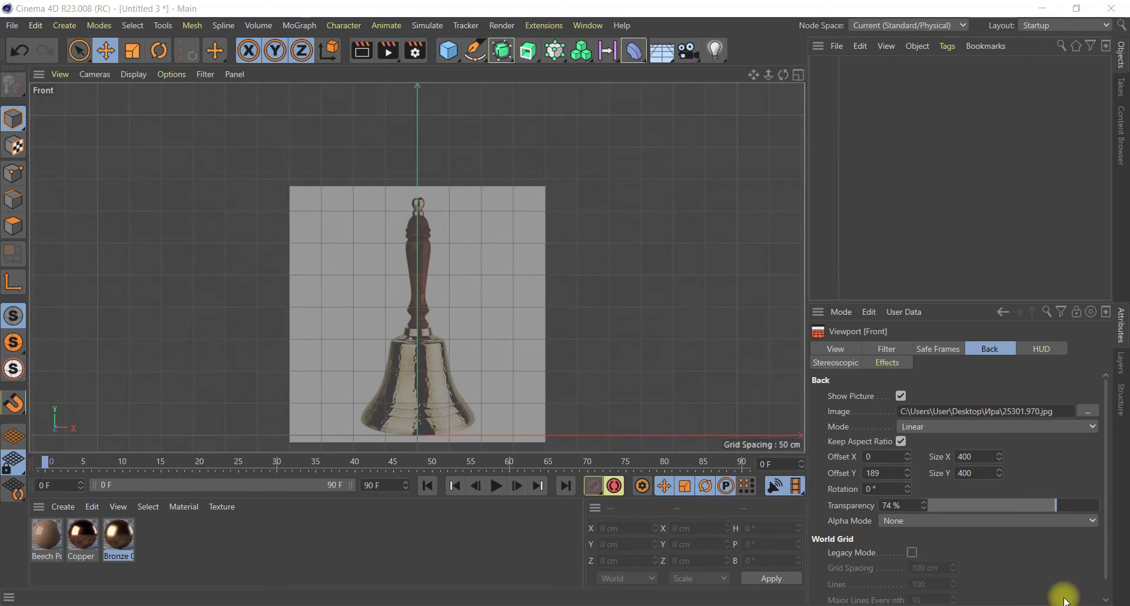
{"action": "scroll", "coordinate": [460, 300], "scroll_direction": "up", "scroll_amount": 5}
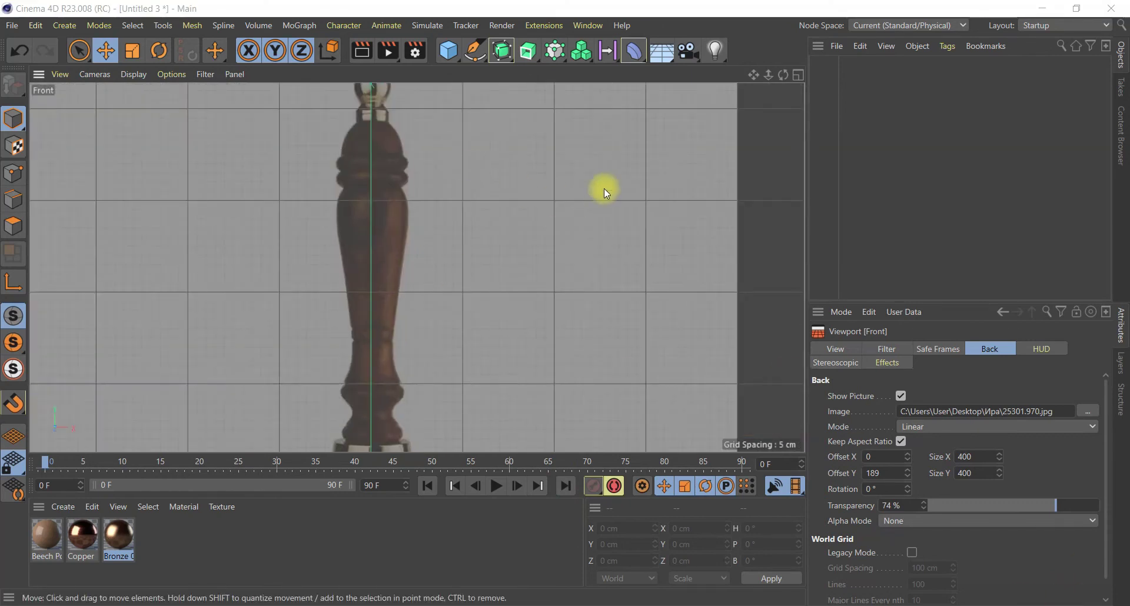
{"action": "left_click_drag", "start_coordinate": [768, 75], "coordinate": [610, 188]}
{"action": "scroll", "coordinate": [388, 261], "scroll_direction": "up", "scroll_amount": 3}
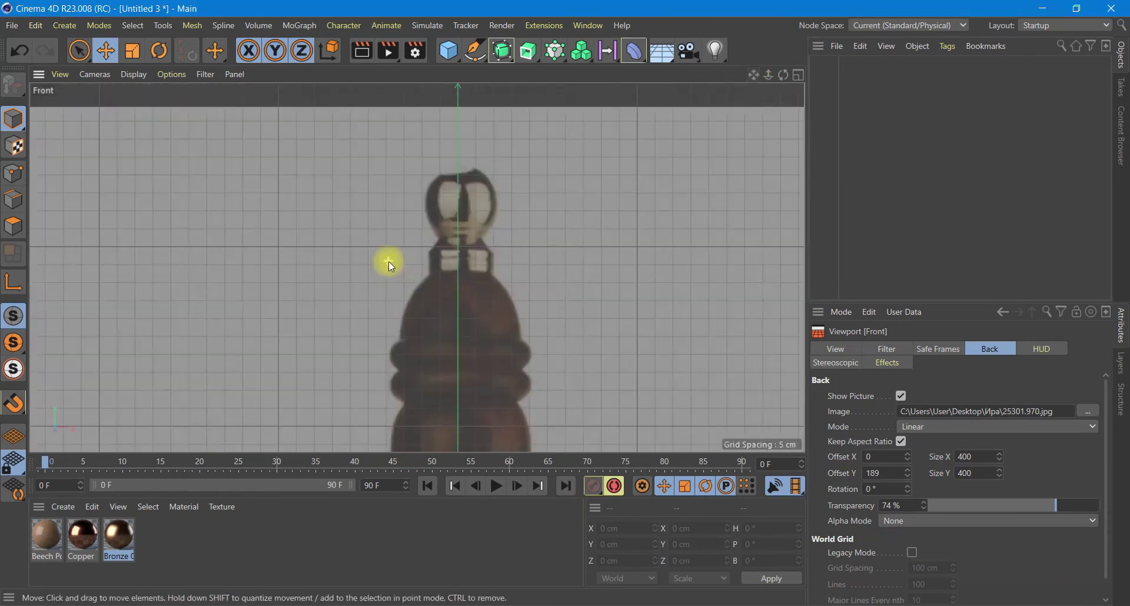
- Trace the knob's right edge with the Spline Pen, from its top down to the collar
{"action": "left_click", "coordinate": [474, 50]}
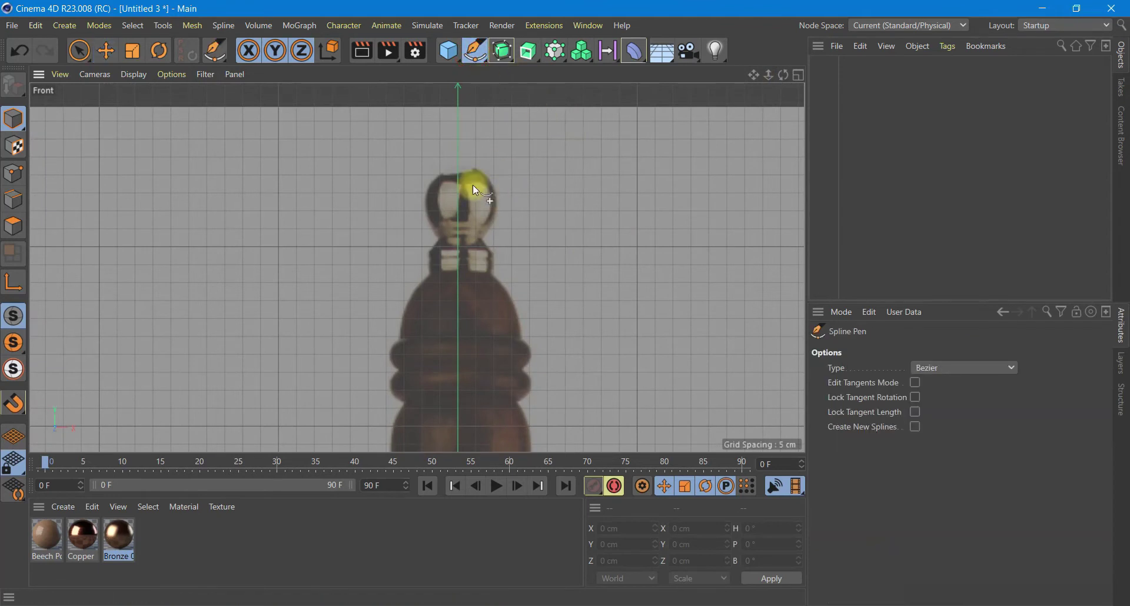
{"action": "scroll", "coordinate": [472, 185], "scroll_direction": "up", "scroll_amount": 2}
{"action": "left_click", "coordinate": [478, 152]}
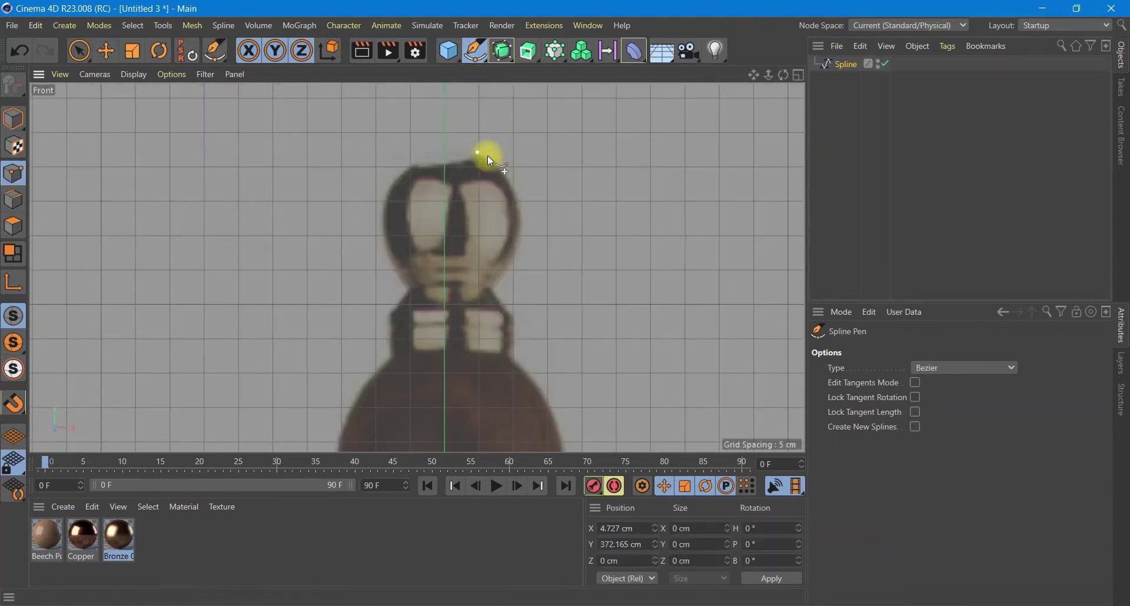
{"action": "left_click", "coordinate": [498, 166]}
{"action": "left_click", "coordinate": [518, 198]}
{"action": "left_click", "coordinate": [521, 232]}
{"action": "left_click", "coordinate": [501, 275]}
{"action": "left_click", "coordinate": [498, 287]}
{"action": "left_click", "coordinate": [490, 291]}
{"action": "left_click", "coordinate": [513, 316]}
{"action": "left_click", "coordinate": [502, 329]}
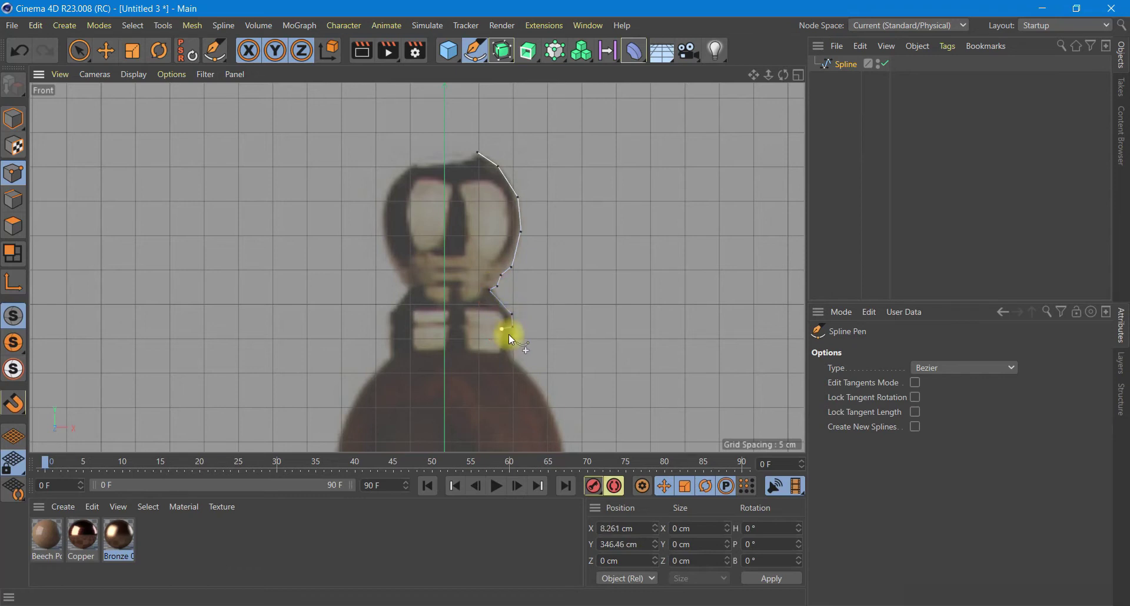
{"action": "left_click", "coordinate": [514, 336]}
- Fix the misplaced collar points and finish the outline with a horizontal line to the centre axis
{"action": "left_click", "coordinate": [19, 50]}
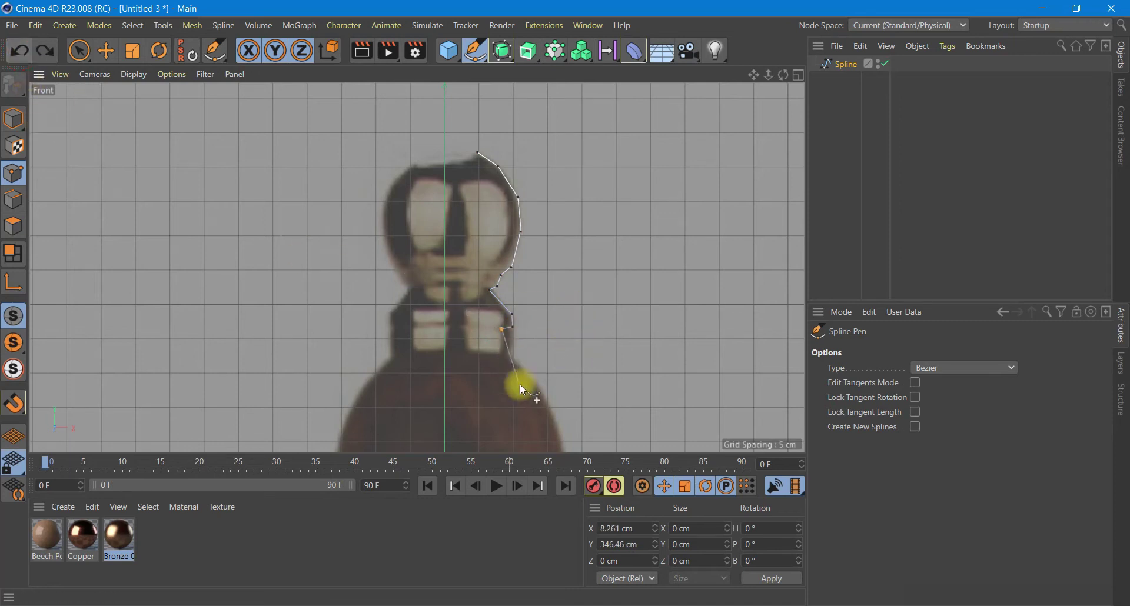
{"action": "scroll", "coordinate": [516, 351], "scroll_direction": "up", "scroll_amount": 3}
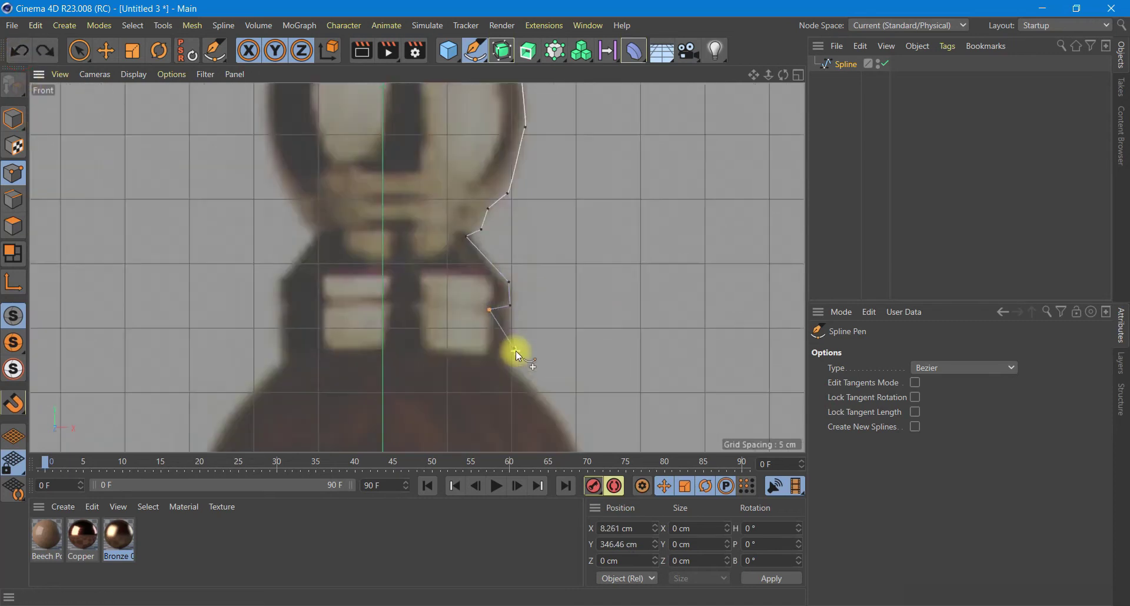
{"action": "left_click", "coordinate": [510, 320]}
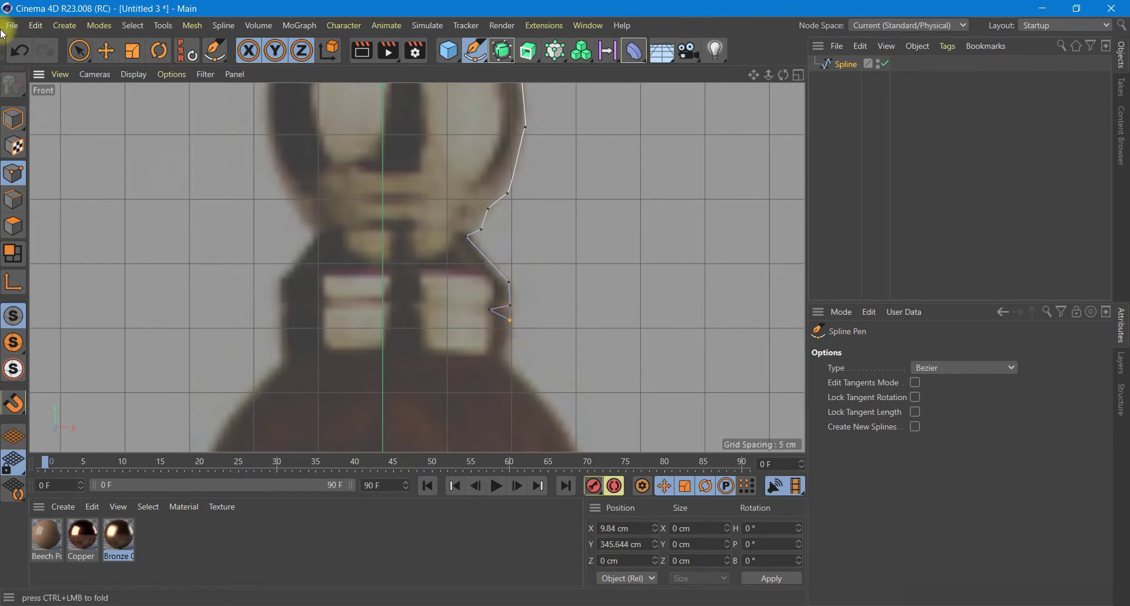
{"action": "left_click", "coordinate": [19, 50]}
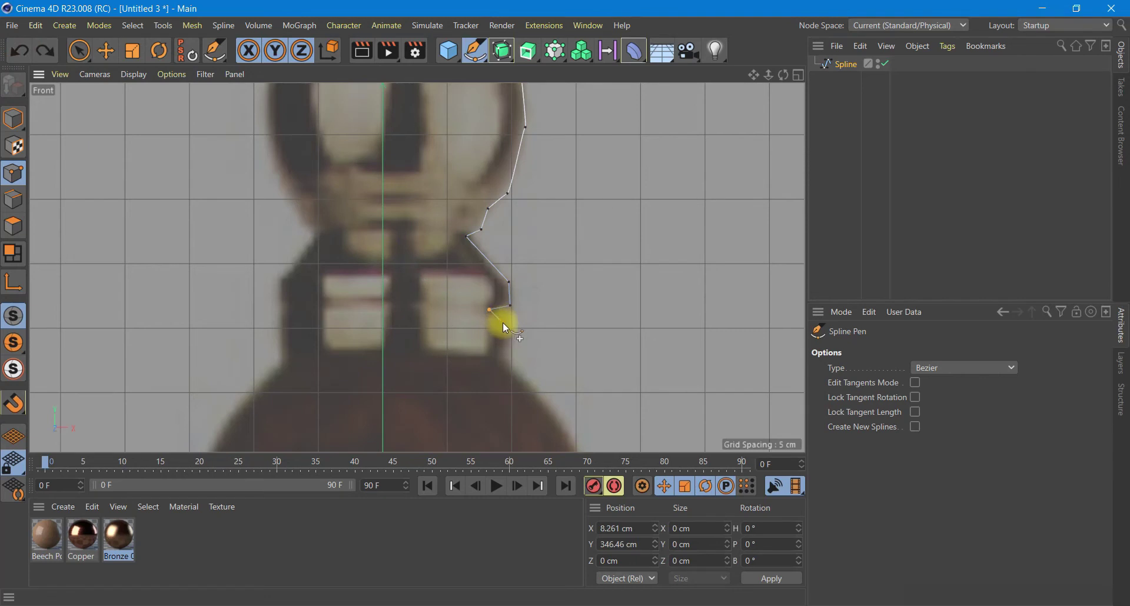
{"action": "left_click", "coordinate": [502, 322]}
{"action": "left_click", "coordinate": [503, 360]}
{"action": "left_click", "coordinate": [384, 359]}
{"action": "right_click", "coordinate": [383, 359]}
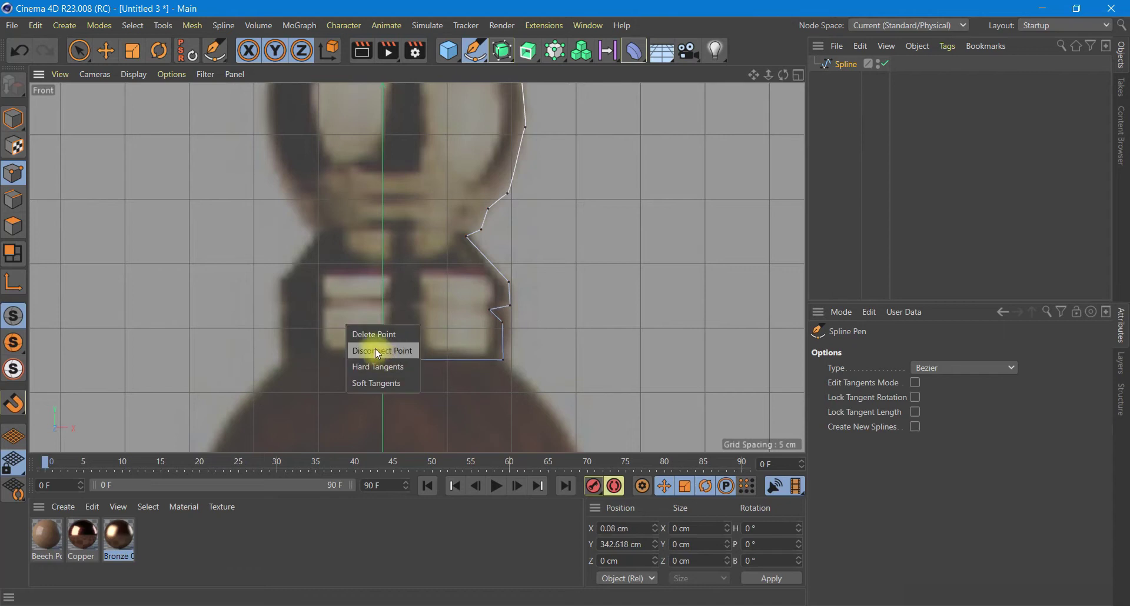
{"action": "left_click", "coordinate": [375, 348]}
- Add a Lathe generator and place the traced spline under it
{"action": "left_click", "coordinate": [528, 51]}
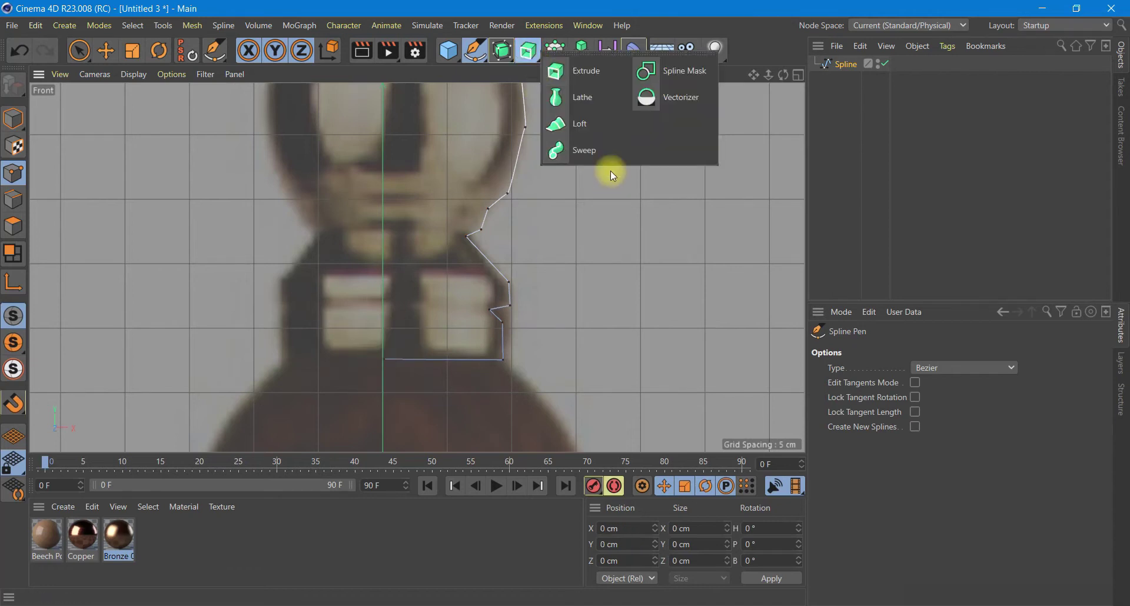
{"action": "left_click", "coordinate": [585, 97]}
{"action": "left_click", "coordinate": [845, 63]}
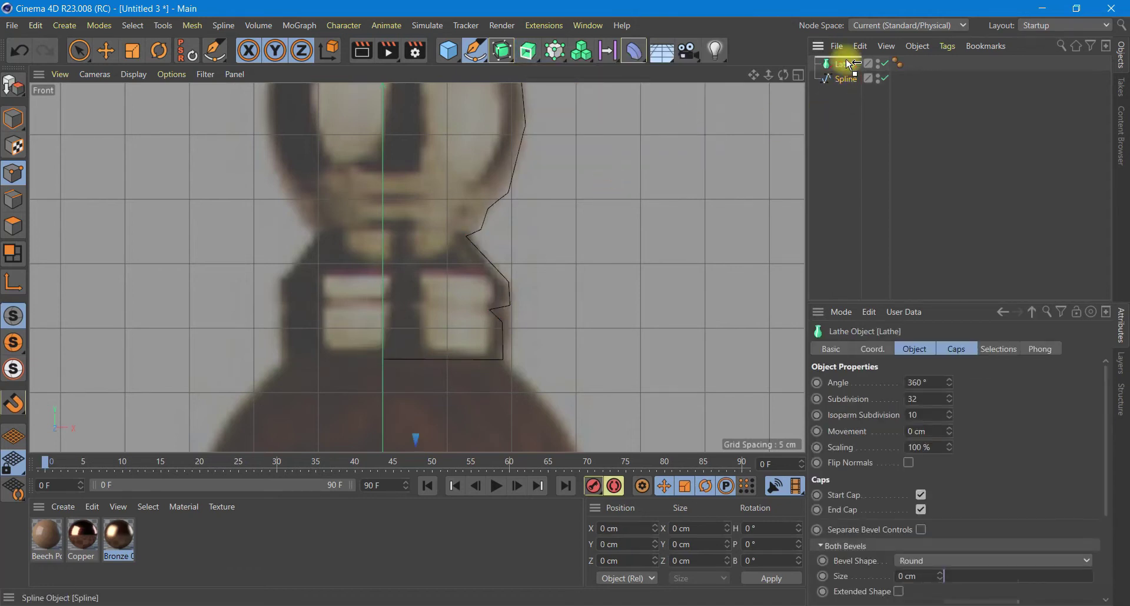
{"action": "left_click_drag", "start_coordinate": [847, 76], "coordinate": [835, 78]}
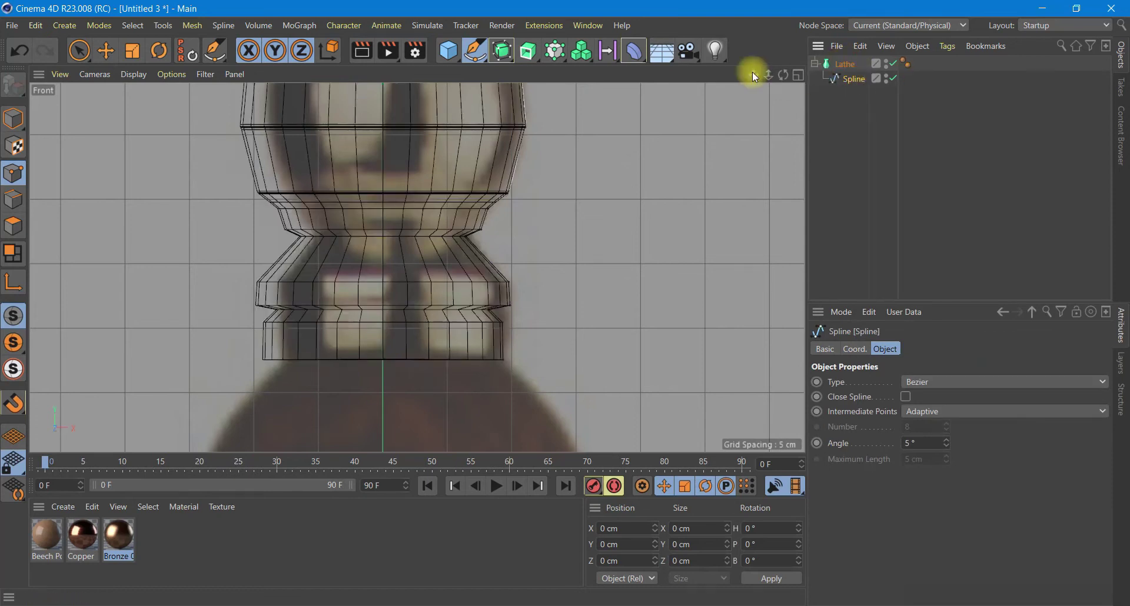
- Maximize the Perspective view and frame the lathed post
{"action": "left_click", "coordinate": [794, 75]}
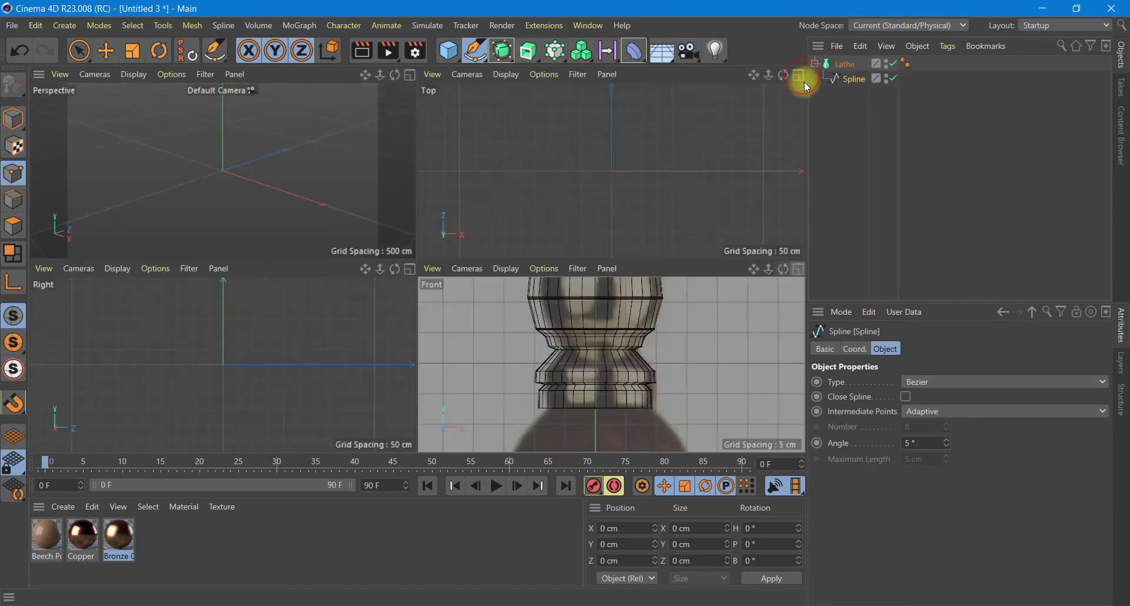
{"action": "left_click", "coordinate": [405, 75]}
{"action": "mouse_move", "coordinate": [755, 77]}
{"action": "left_mouse_down"}
{"action": "mouse_move", "coordinate": [373, 256]}
{"action": "mouse_move", "coordinate": [800, 129]}
{"action": "left_mouse_up"}
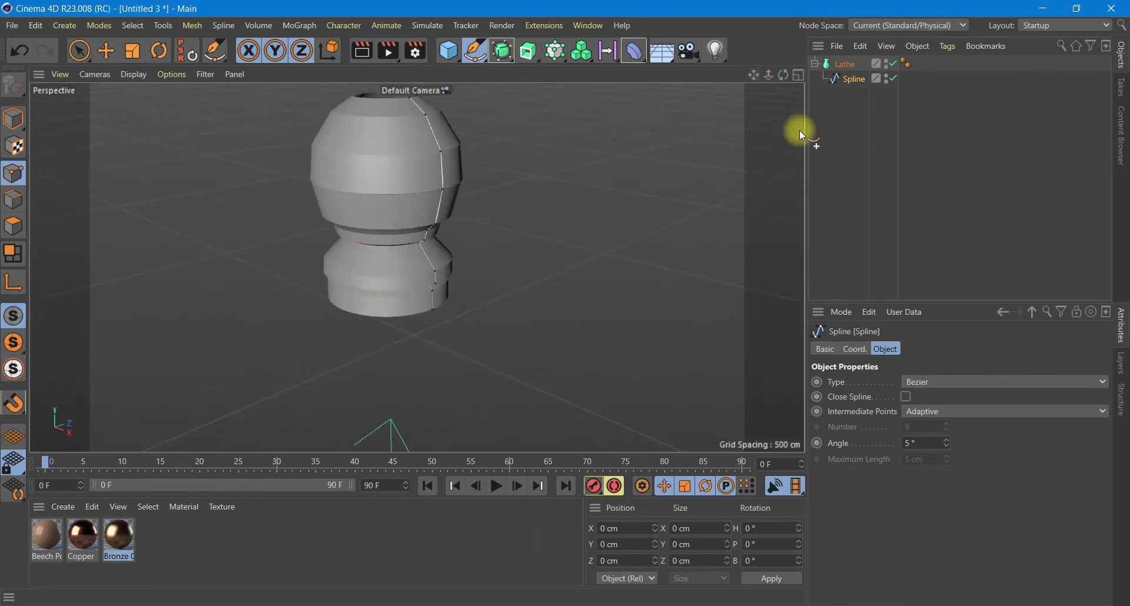
- Pull the top profile point onto the centre axis to close the post's top
{"action": "left_click_drag", "start_coordinate": [787, 76], "coordinate": [568, 361]}
{"action": "left_click", "coordinate": [79, 50]}
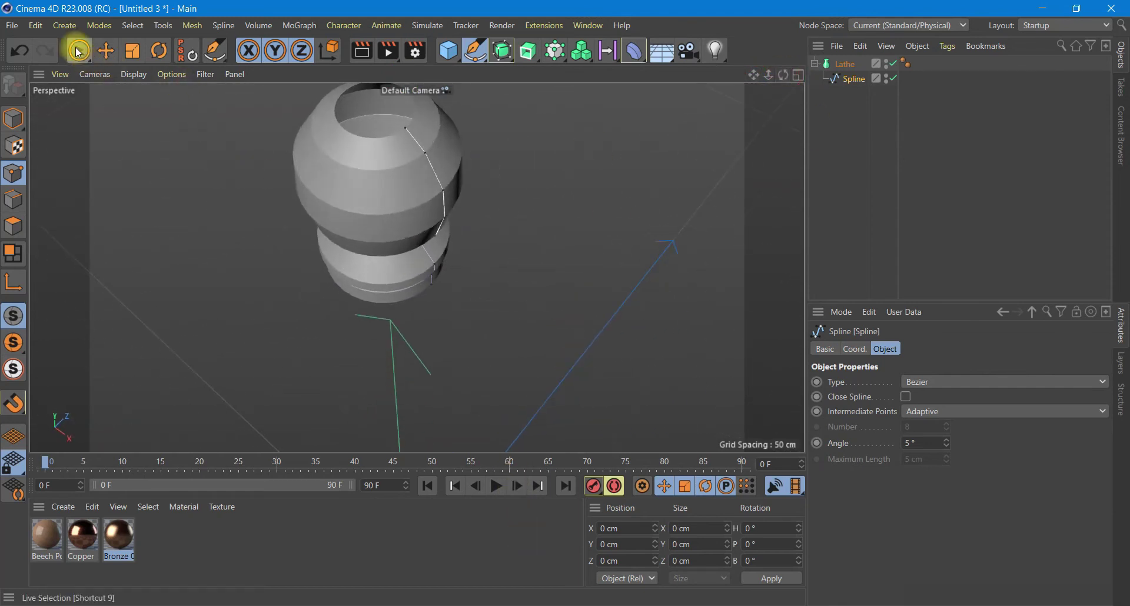
{"action": "mouse_move", "coordinate": [407, 128]}
{"action": "left_mouse_down"}
{"action": "mouse_move", "coordinate": [447, 159]}
{"action": "mouse_move", "coordinate": [423, 151]}
{"action": "left_mouse_up"}
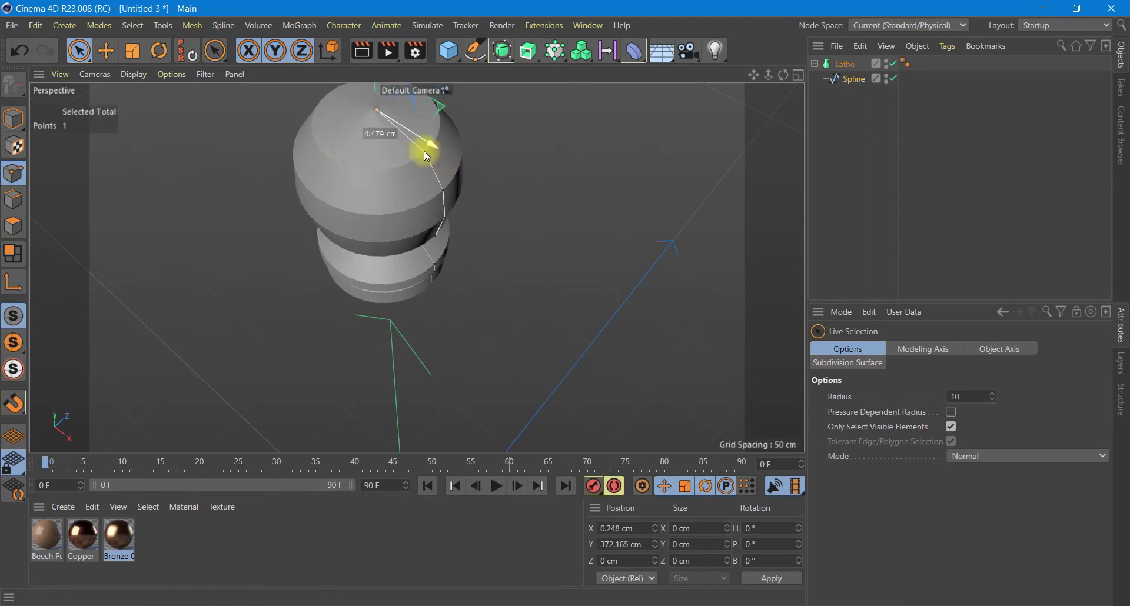
- Set the spline's intermediate points to Uniform with 8 points
{"action": "left_click", "coordinate": [855, 79]}
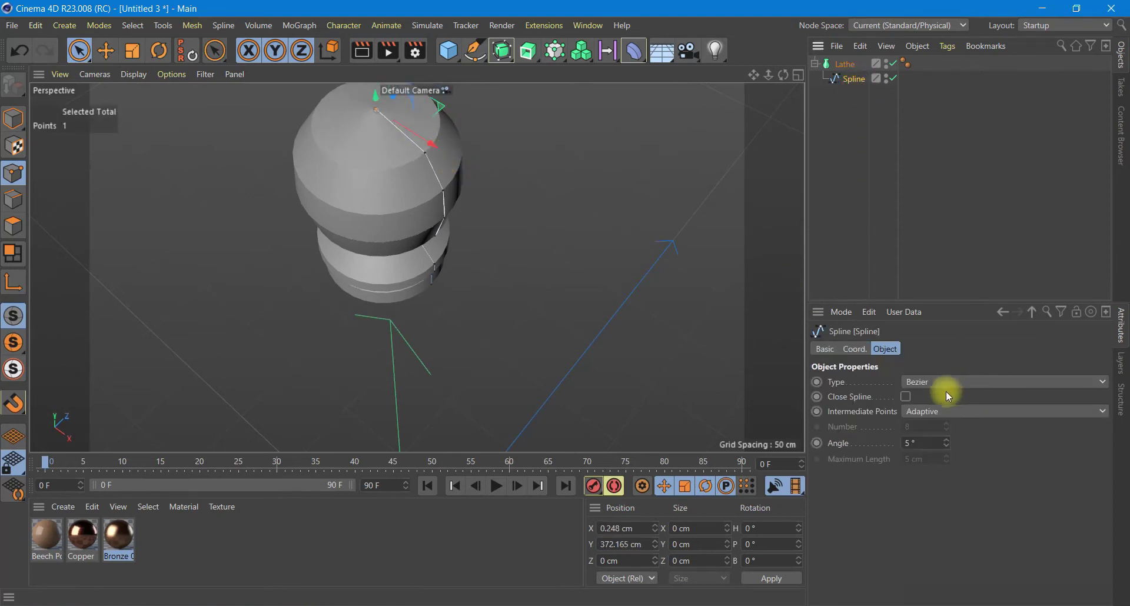
{"action": "left_click", "coordinate": [944, 410]}
{"action": "left_click", "coordinate": [944, 461]}
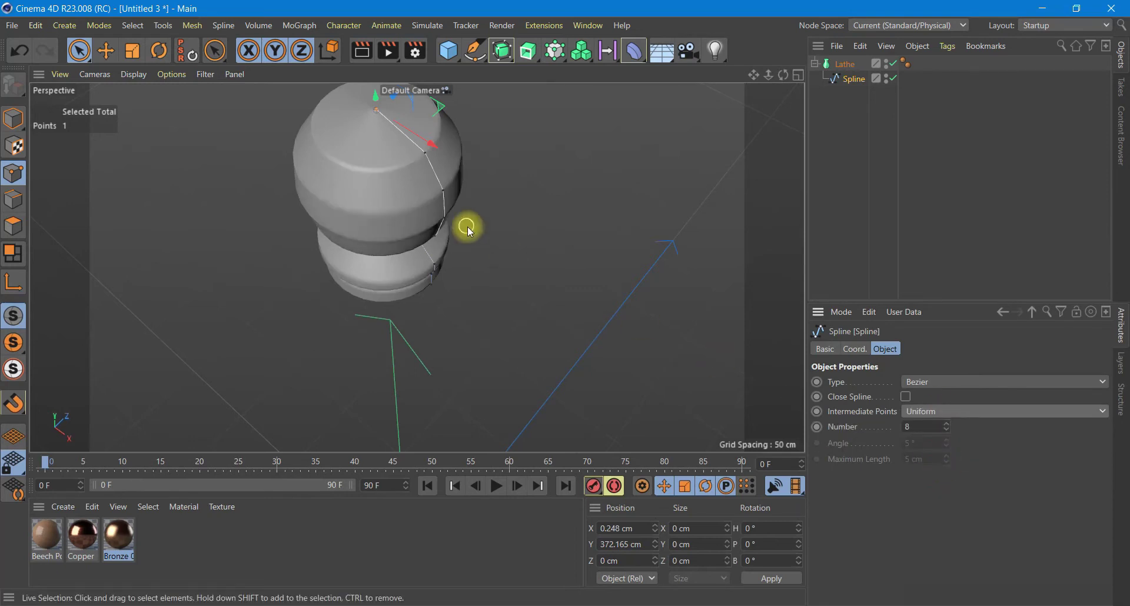
- Lower the top point by about 2.8 cm and apply Bronze 02 to the lathe
{"action": "left_click_drag", "start_coordinate": [782, 79], "coordinate": [583, 245]}
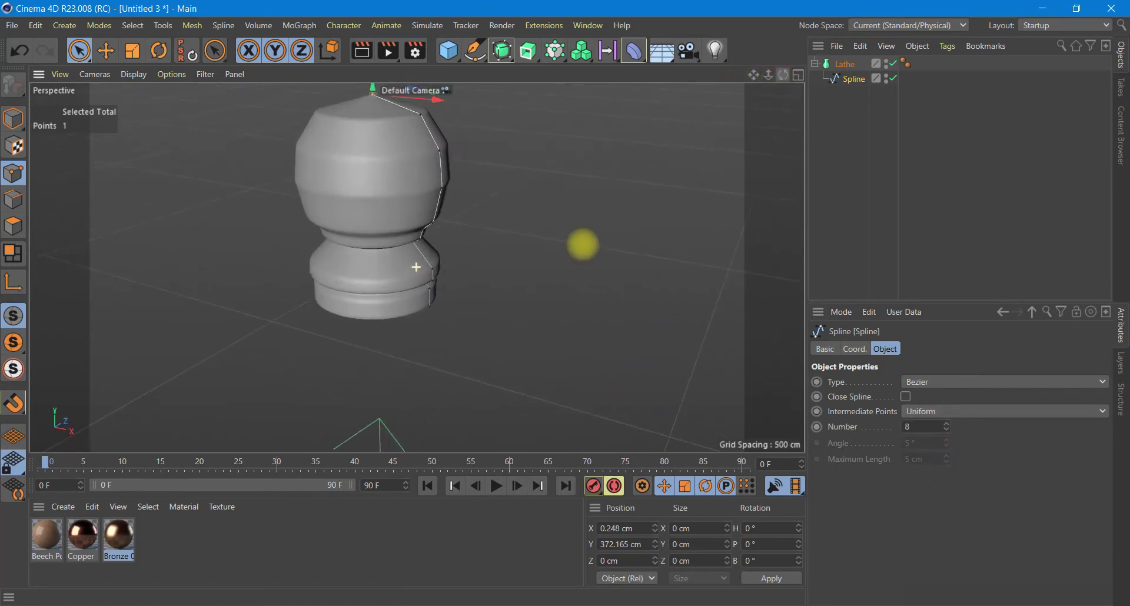
{"action": "left_click_drag", "start_coordinate": [753, 74], "coordinate": [586, 402]}
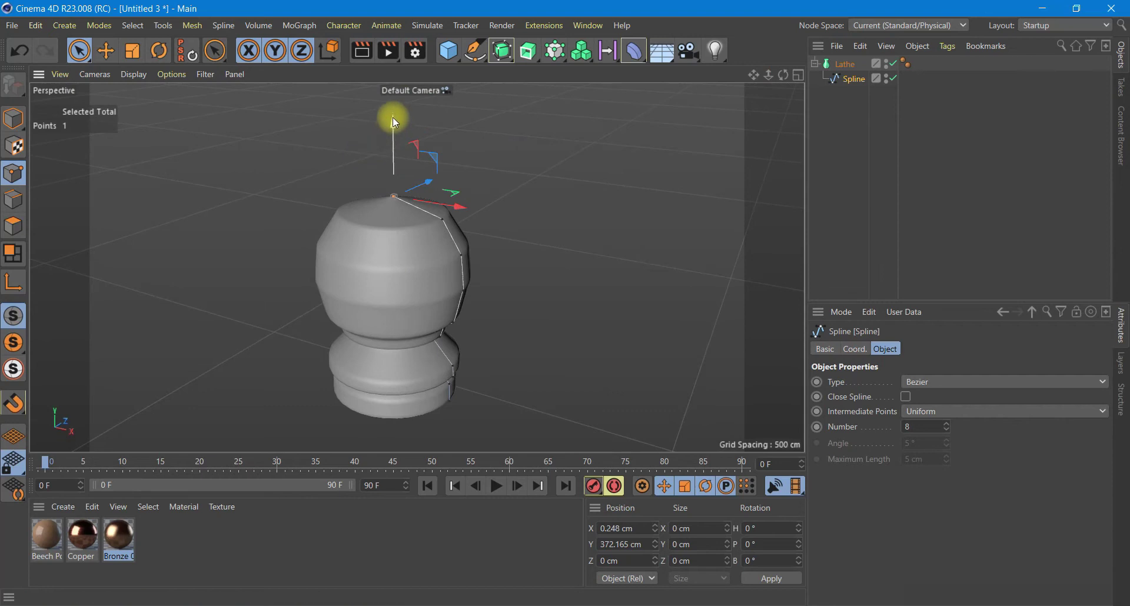
{"action": "left_click_drag", "start_coordinate": [394, 119], "coordinate": [398, 141]}
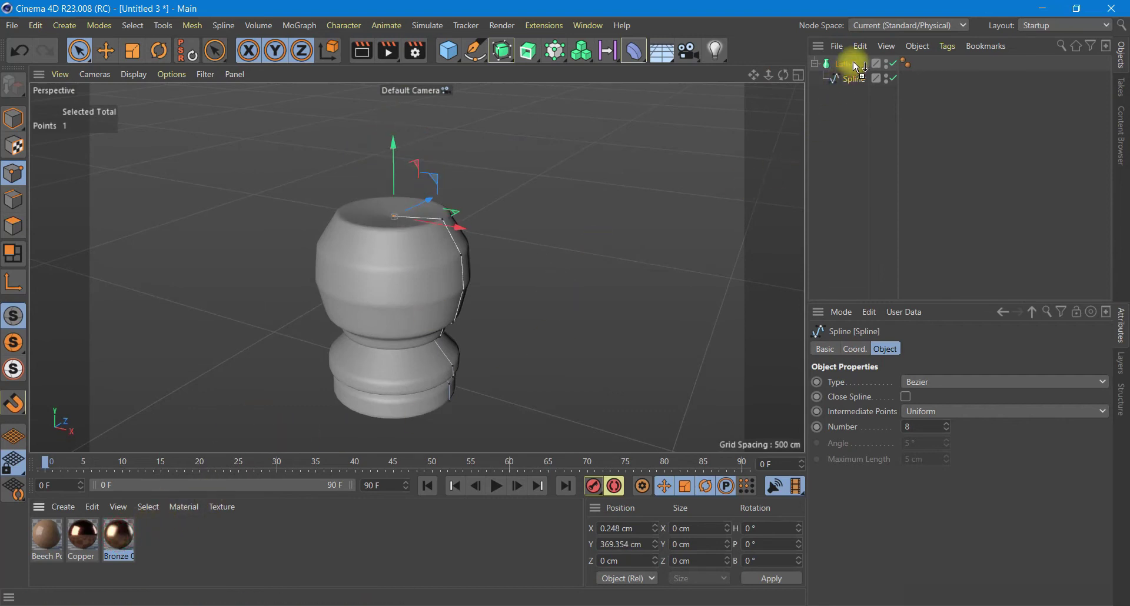
{"action": "left_click_drag", "start_coordinate": [147, 501], "coordinate": [853, 64]}
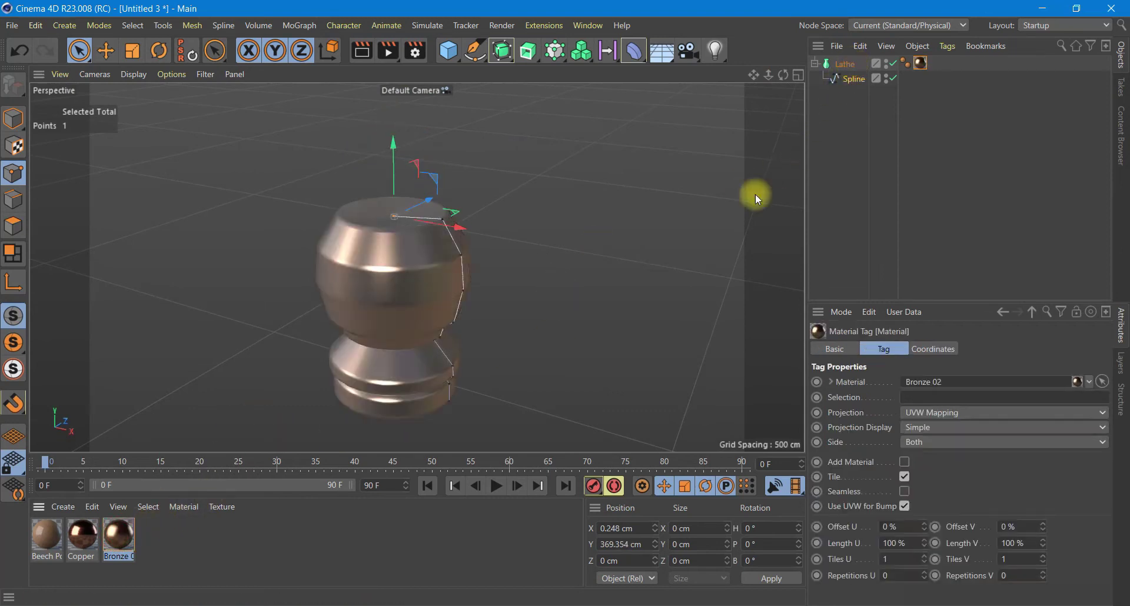
- Add a Physical Sky object and render the bronze post in the viewport
{"action": "left_click", "coordinate": [361, 51]}
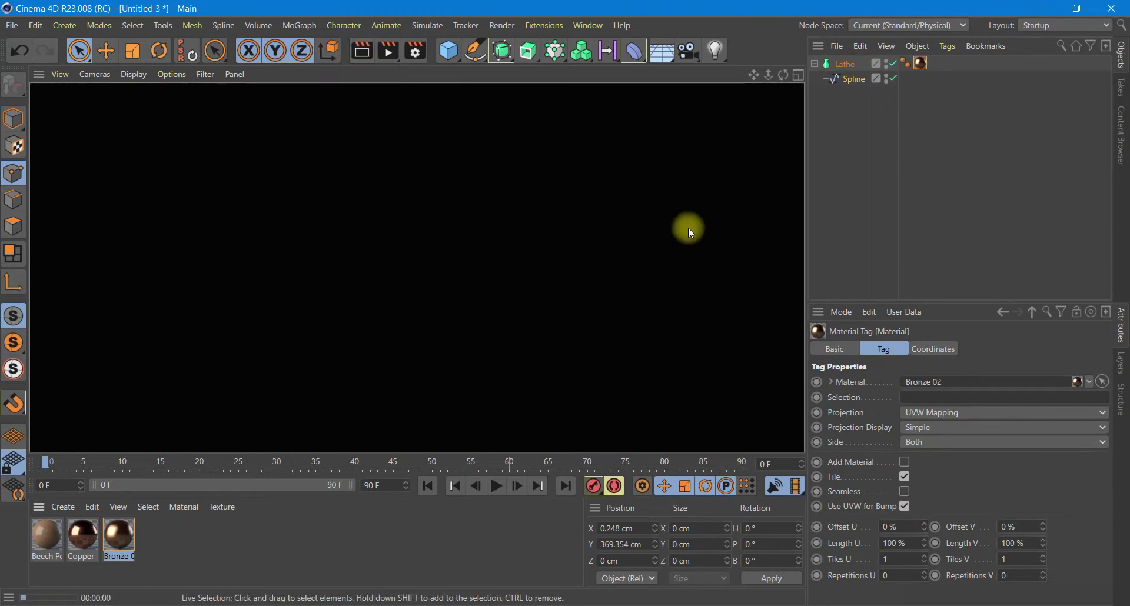
{"action": "left_click", "coordinate": [671, 58]}
{"action": "left_click", "coordinate": [804, 69]}
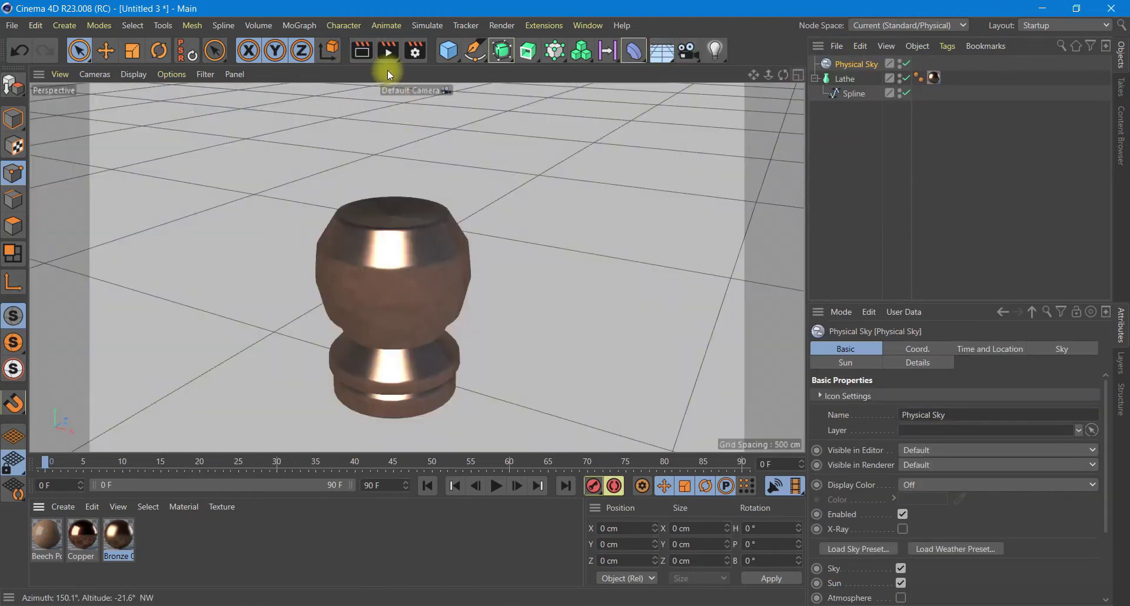
{"action": "left_click", "coordinate": [362, 51]}
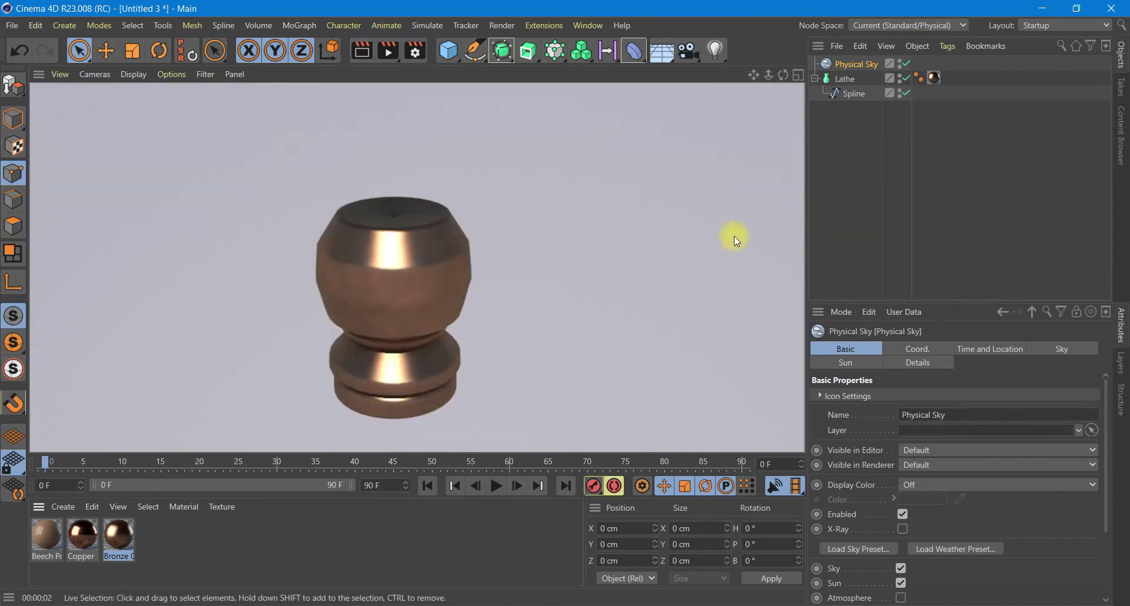
- Disable the Physical Sky, Lathe and Spline objects
{"action": "left_click", "coordinate": [905, 64]}
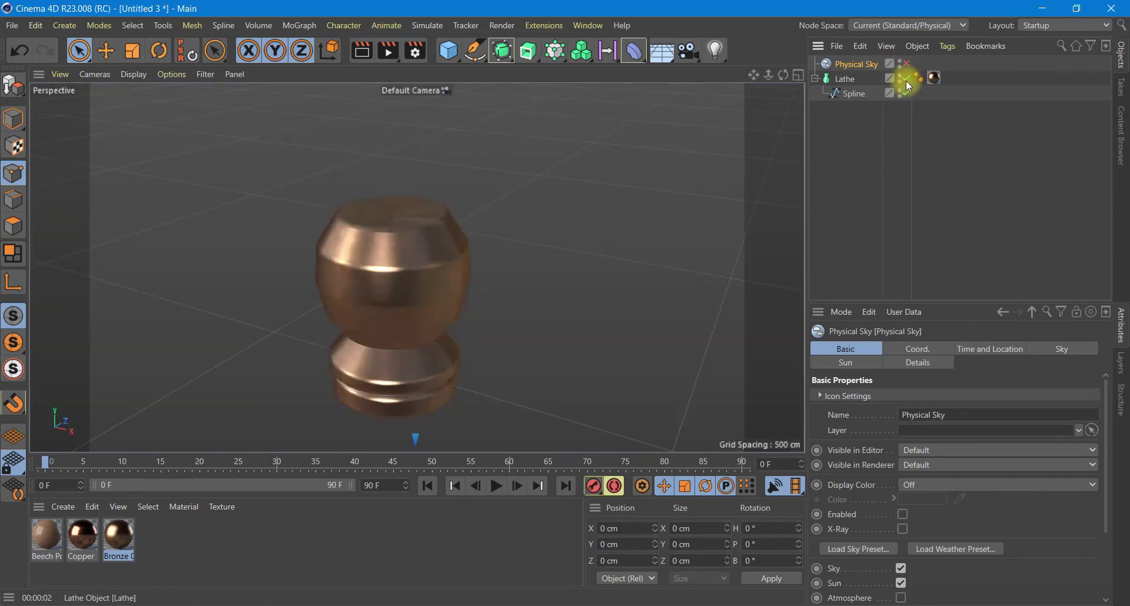
{"action": "left_click", "coordinate": [906, 78]}
{"action": "left_click", "coordinate": [907, 93]}
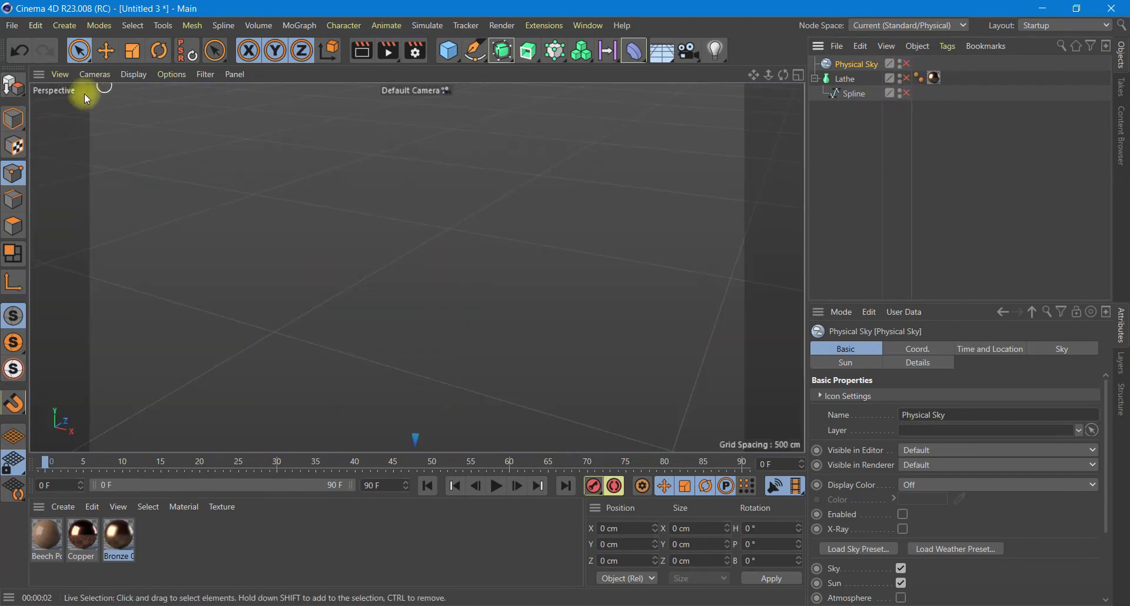
- Maximize the Front view and zoom in on the reference photo
{"action": "left_click", "coordinate": [798, 75]}
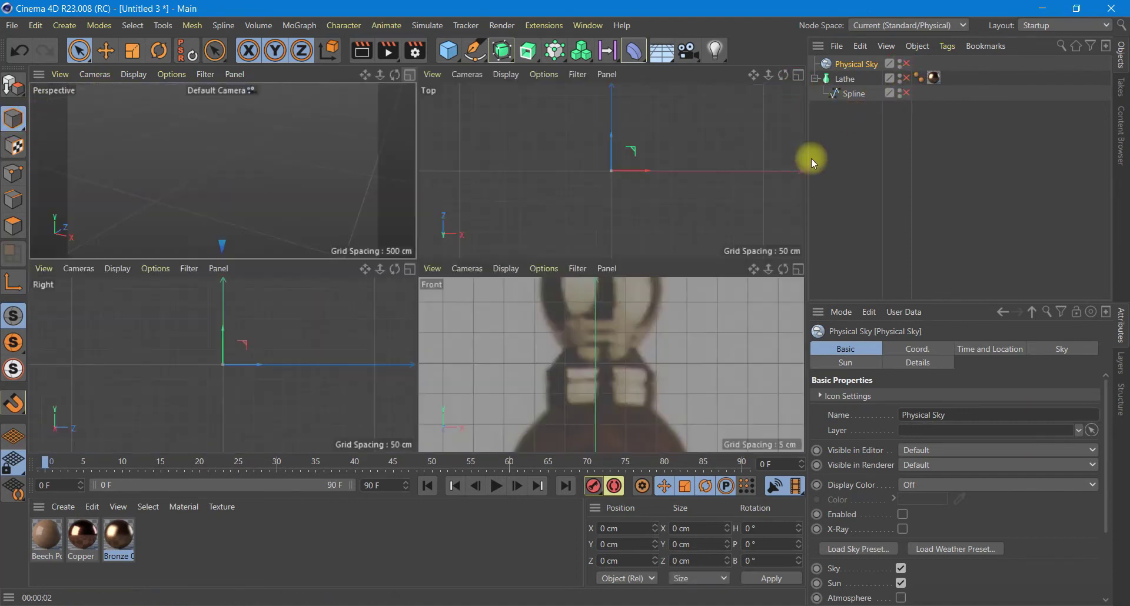
{"action": "left_click", "coordinate": [798, 269]}
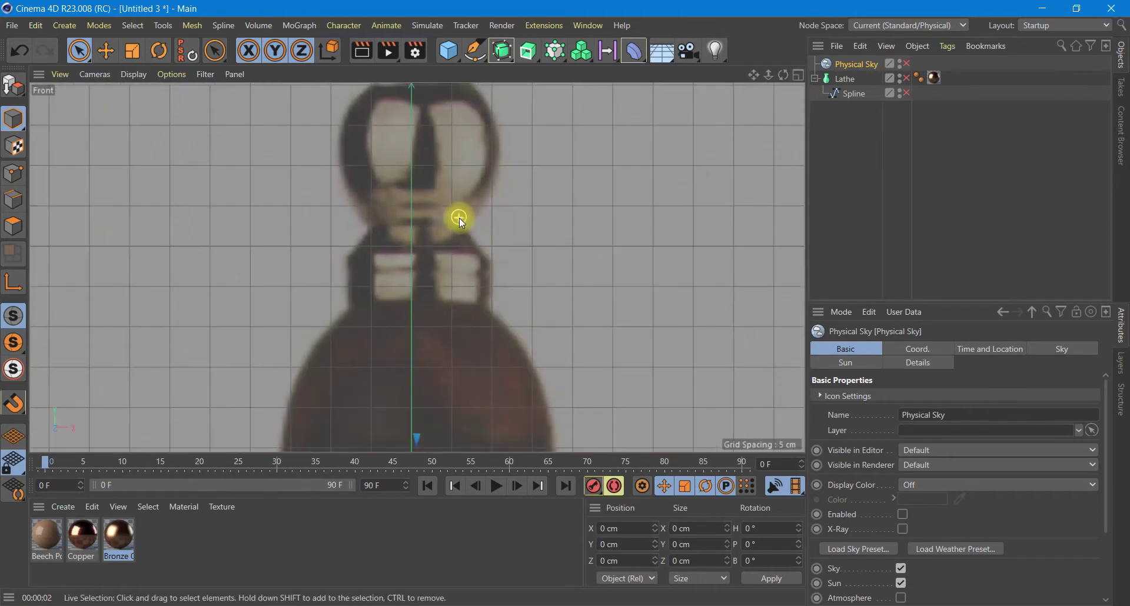
{"action": "scroll", "coordinate": [441, 328], "scroll_direction": "up", "scroll_amount": 2}
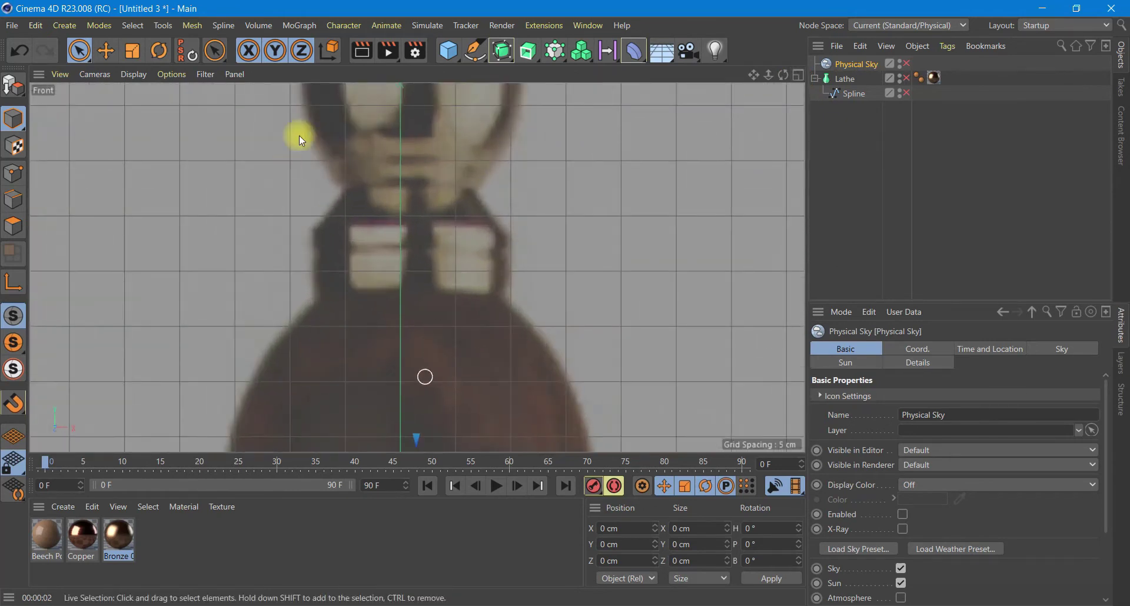
- Start a new spline on the centre axis and trace out to the collar and shoulder curve
{"action": "left_click", "coordinate": [474, 50]}
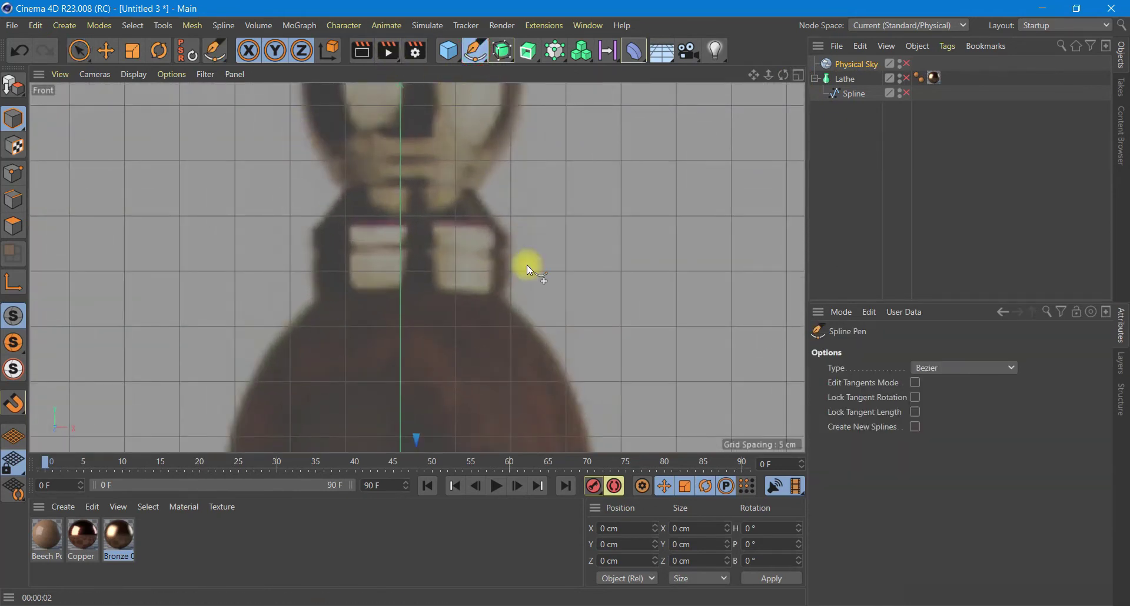
{"action": "left_click", "coordinate": [401, 293]}
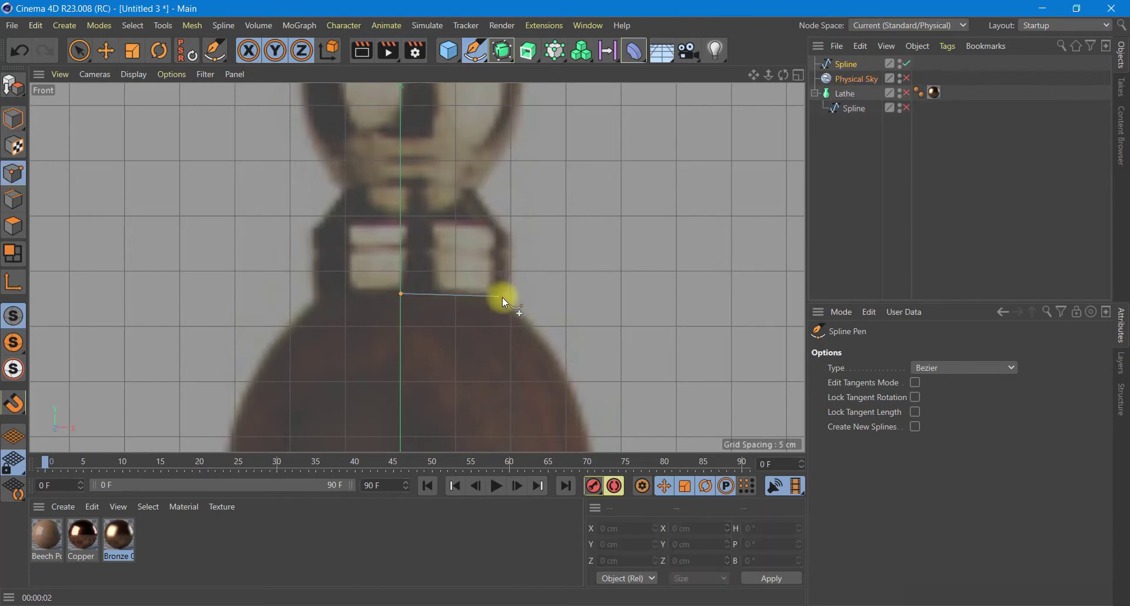
{"action": "left_click", "coordinate": [19, 50]}
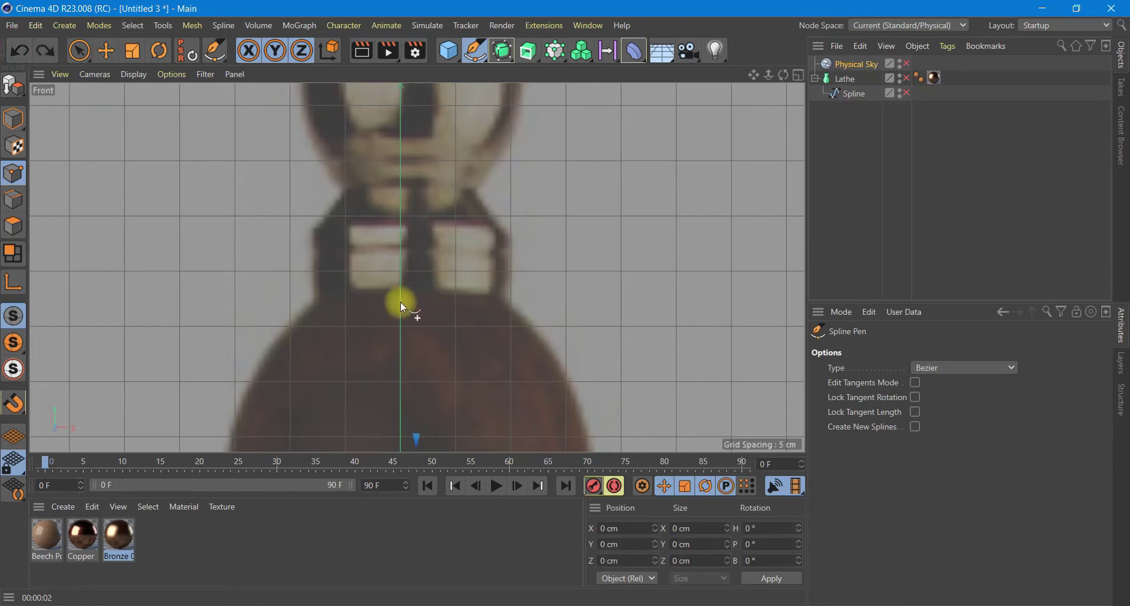
{"action": "left_click", "coordinate": [400, 299]}
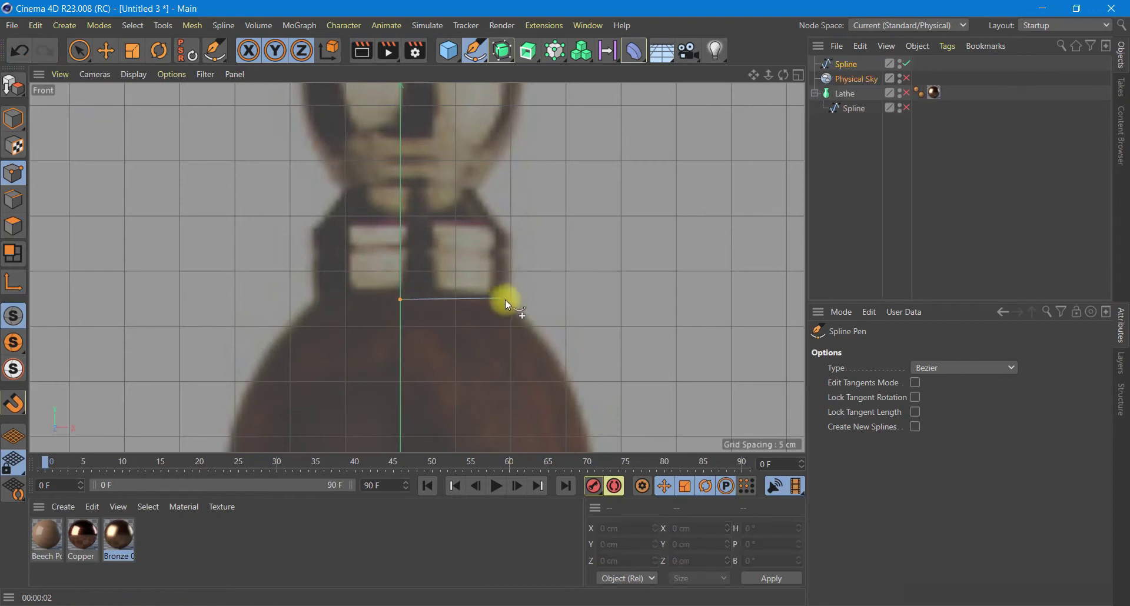
{"action": "left_click", "coordinate": [550, 344]}
{"action": "left_click", "coordinate": [575, 396]}
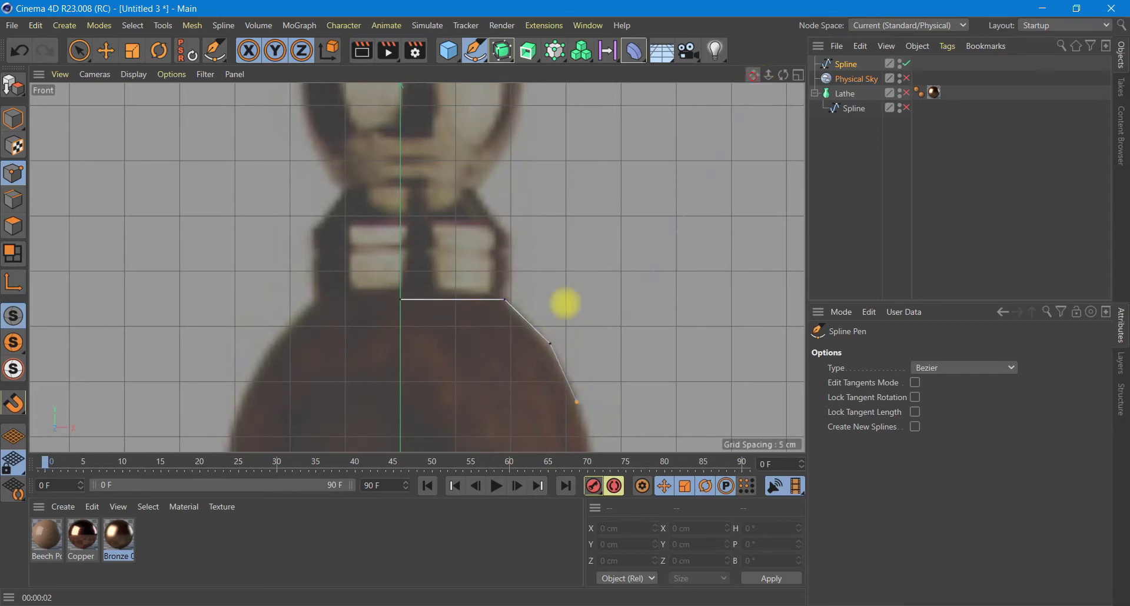
{"action": "middle_click_drag", "start_coordinate": [565, 302], "coordinate": [496, 59], "text": "alt"}
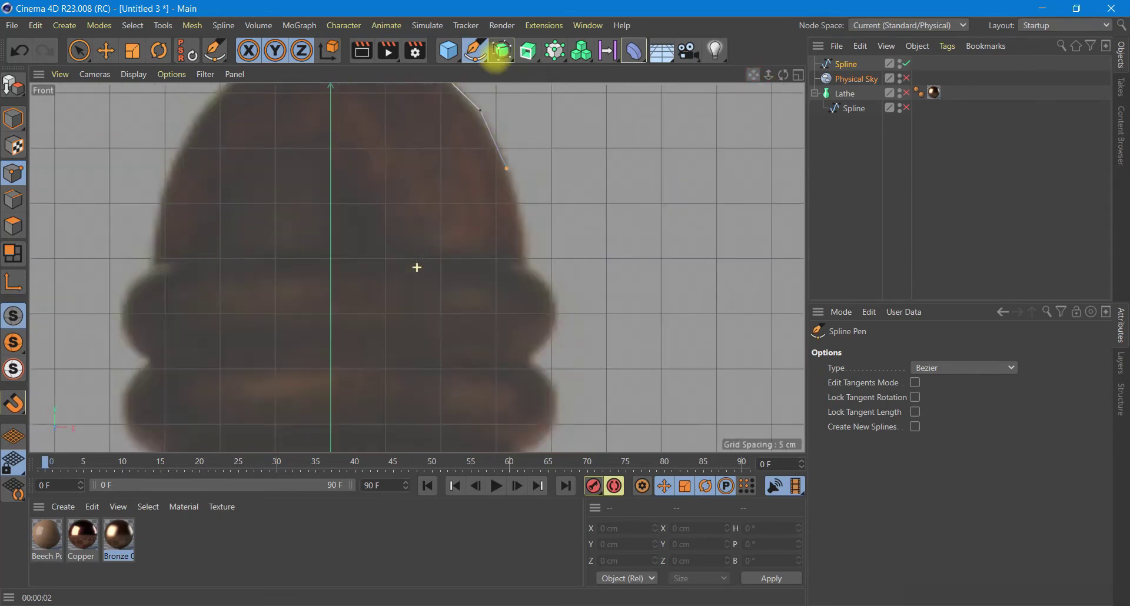
- Continue the outline down the post's edge around the first and lower rings
{"action": "left_click", "coordinate": [524, 206]}
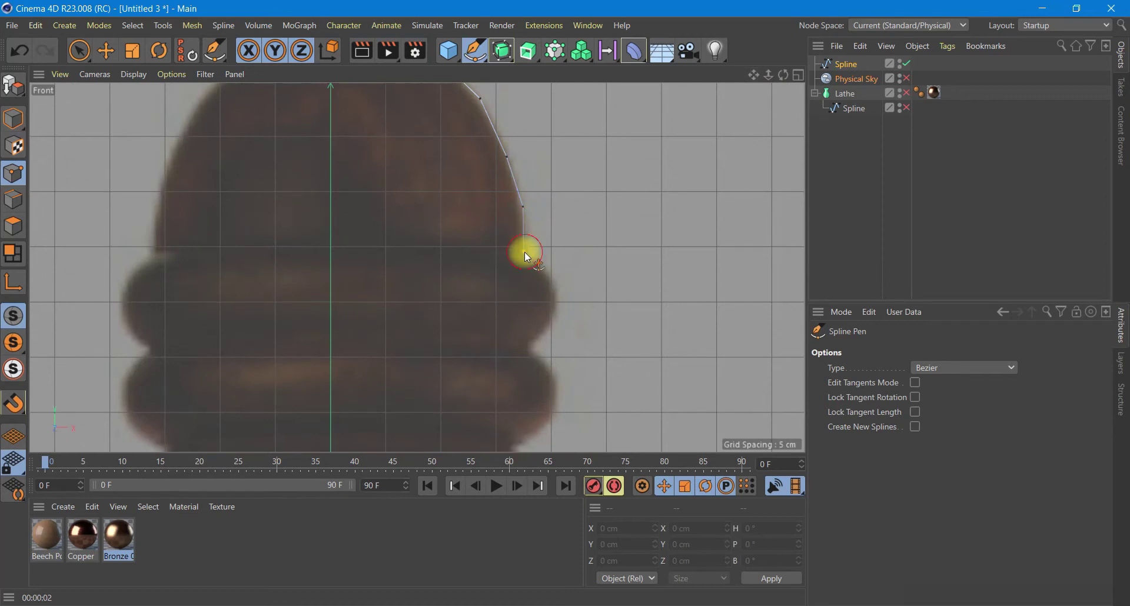
{"action": "left_click", "coordinate": [547, 277]}
{"action": "left_click", "coordinate": [551, 323]}
{"action": "left_click", "coordinate": [558, 389]}
{"action": "left_click", "coordinate": [529, 438]}
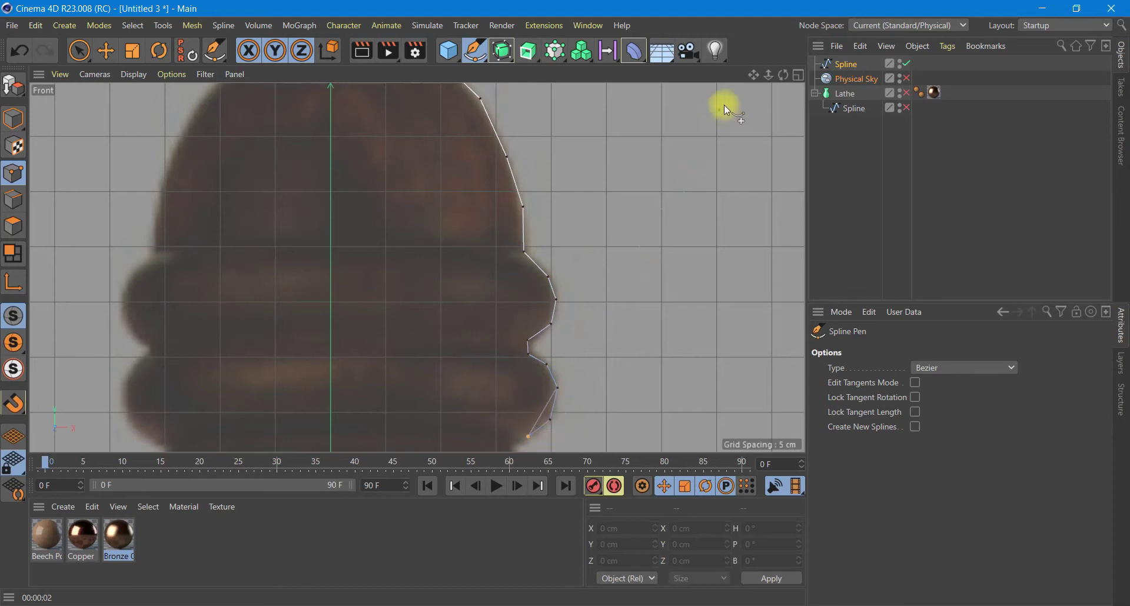
{"action": "left_click_drag", "start_coordinate": [754, 76], "coordinate": [757, 76]}
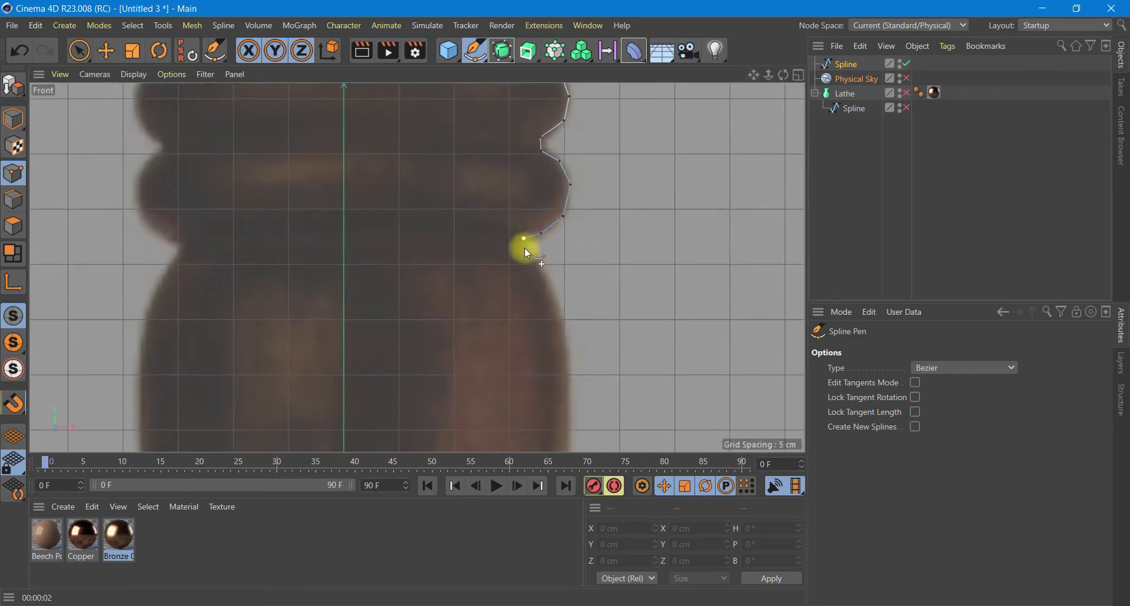
- Trace the notch, the next ring's outer edge, and down onto the tapering shaft
{"action": "left_click", "coordinate": [542, 270]}
{"action": "left_click", "coordinate": [567, 337]}
{"action": "left_click", "coordinate": [568, 427]}
{"action": "left_click_drag", "start_coordinate": [753, 78], "coordinate": [669, 272]}
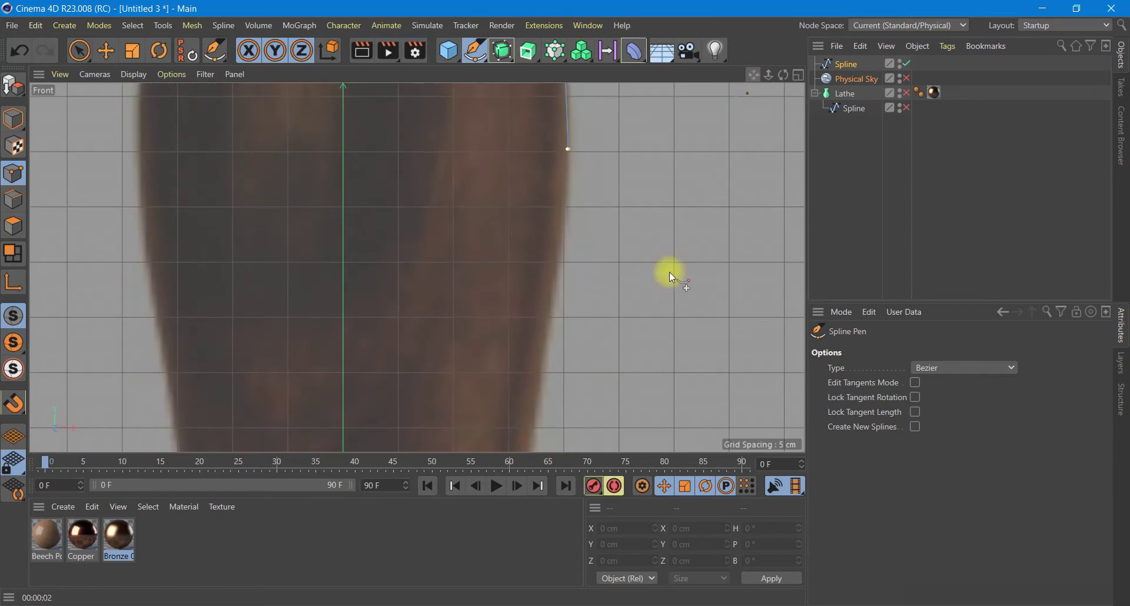
{"action": "left_click", "coordinate": [549, 321]}
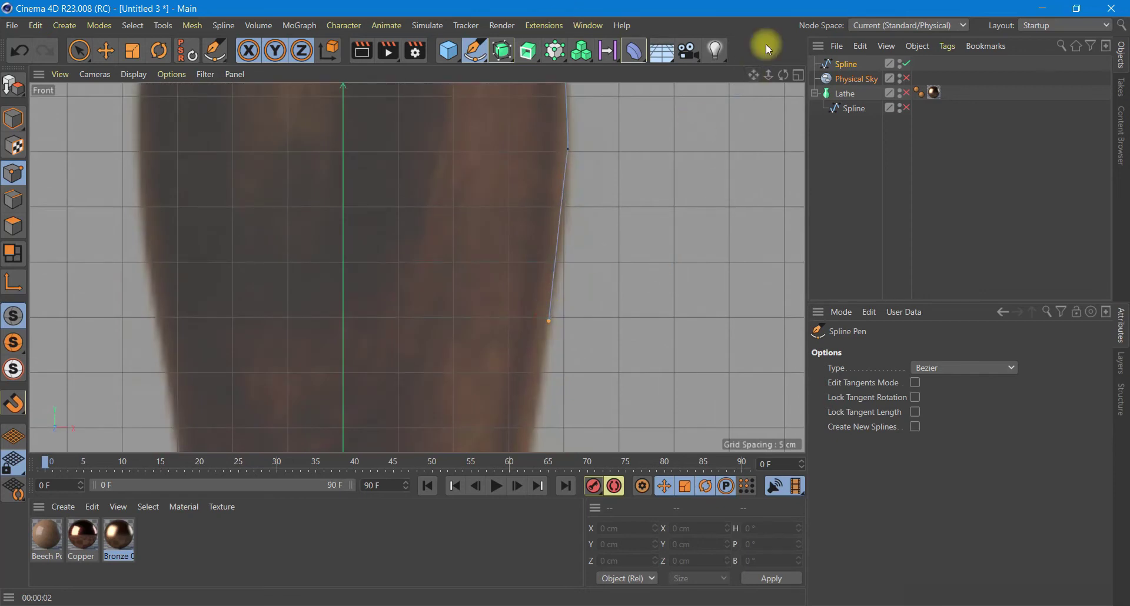
{"action": "left_click_drag", "start_coordinate": [759, 78], "coordinate": [416, 265]}
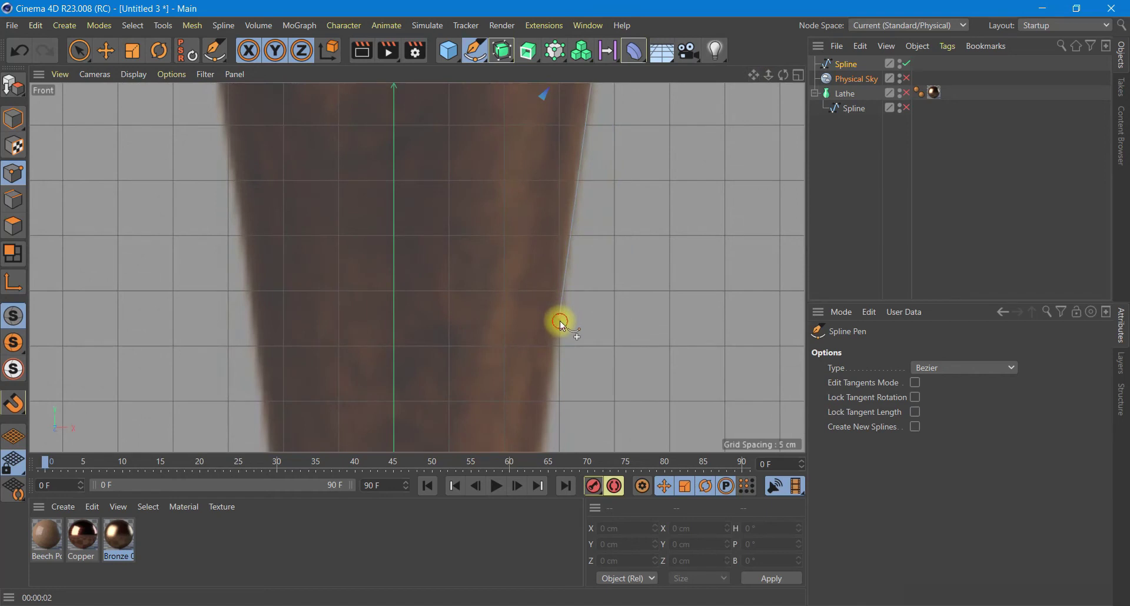
{"action": "scroll", "coordinate": [672, 256], "scroll_direction": "down", "scroll_amount": 2}
- Add outline points at the lower ring's edge and its notch
{"action": "scroll", "coordinate": [672, 255], "scroll_direction": "down", "scroll_amount": 2}
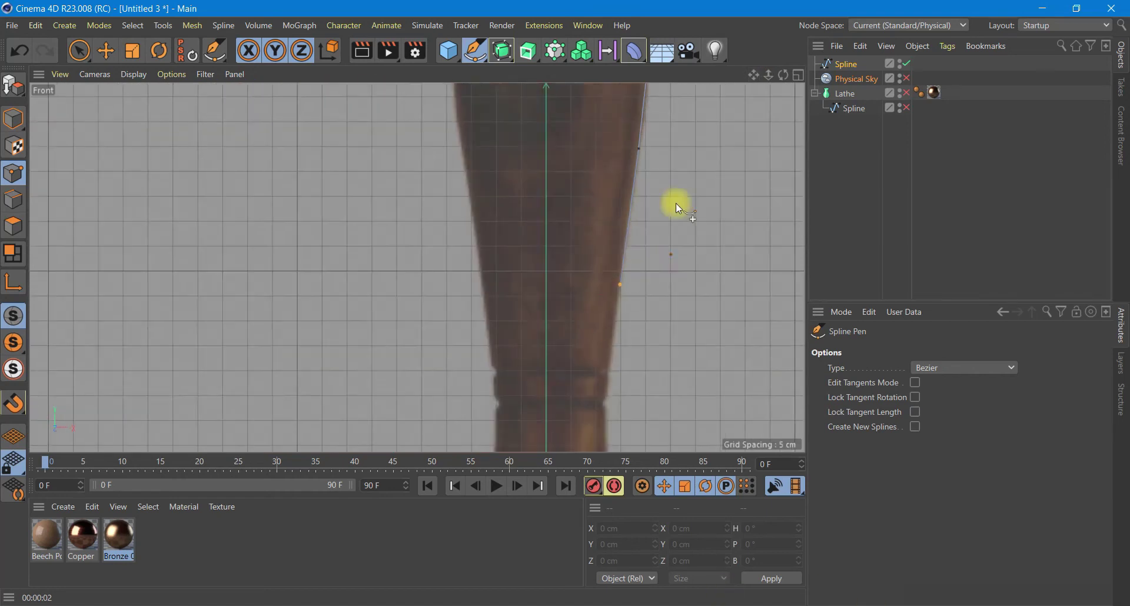
{"action": "left_click_drag", "start_coordinate": [751, 81], "coordinate": [325, 237]}
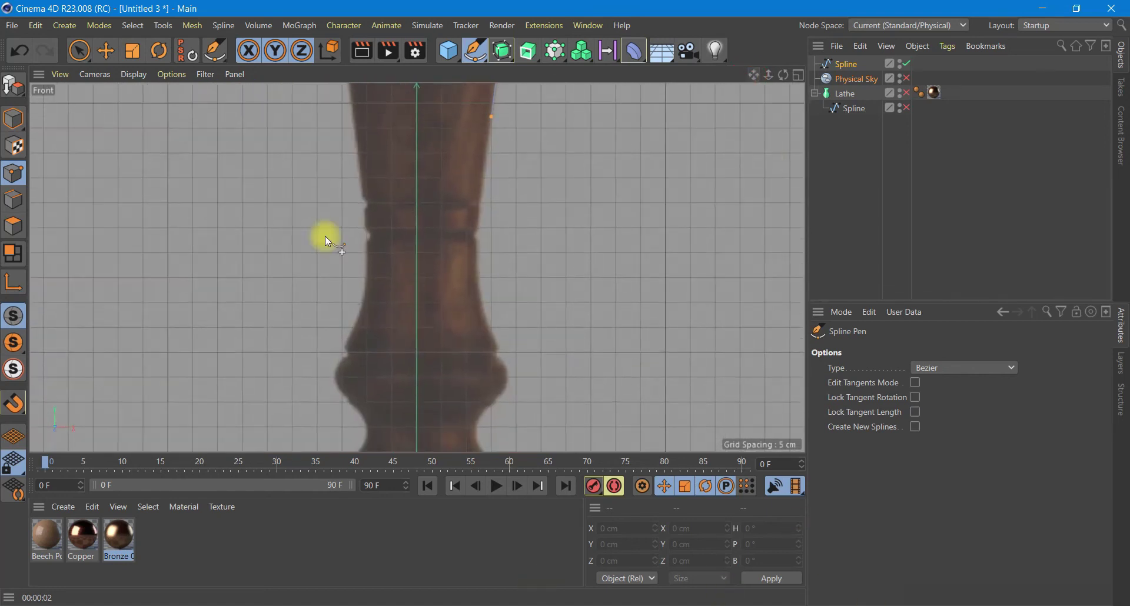
{"action": "scroll", "coordinate": [453, 207], "scroll_direction": "up", "scroll_amount": 2}
{"action": "scroll", "coordinate": [458, 213], "scroll_direction": "up", "scroll_amount": 2}
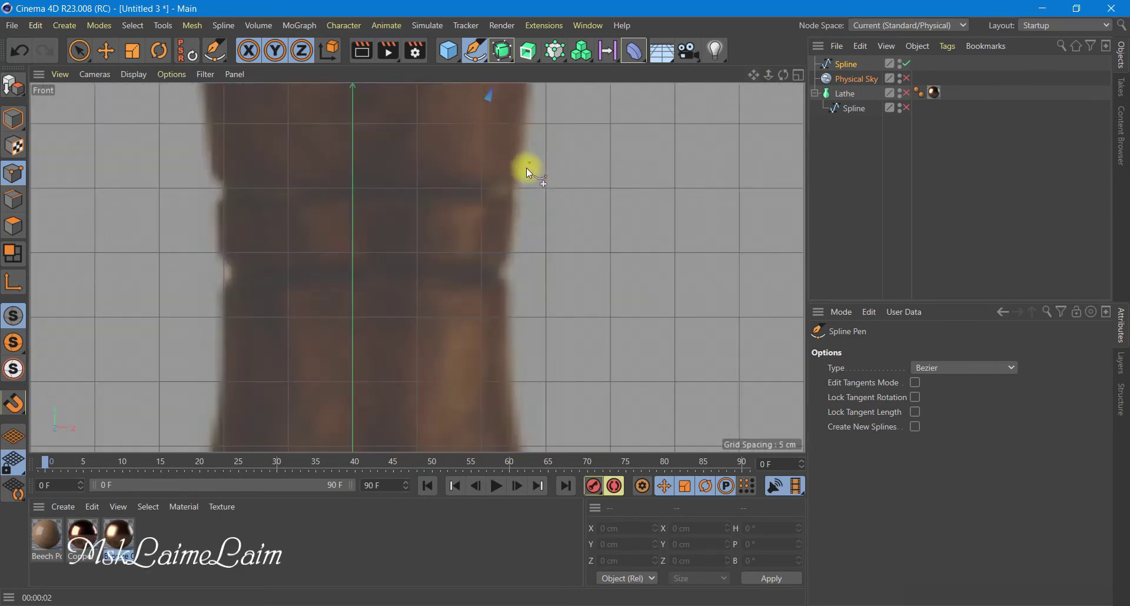
{"action": "left_click", "coordinate": [513, 183]}
{"action": "left_click", "coordinate": [506, 284]}
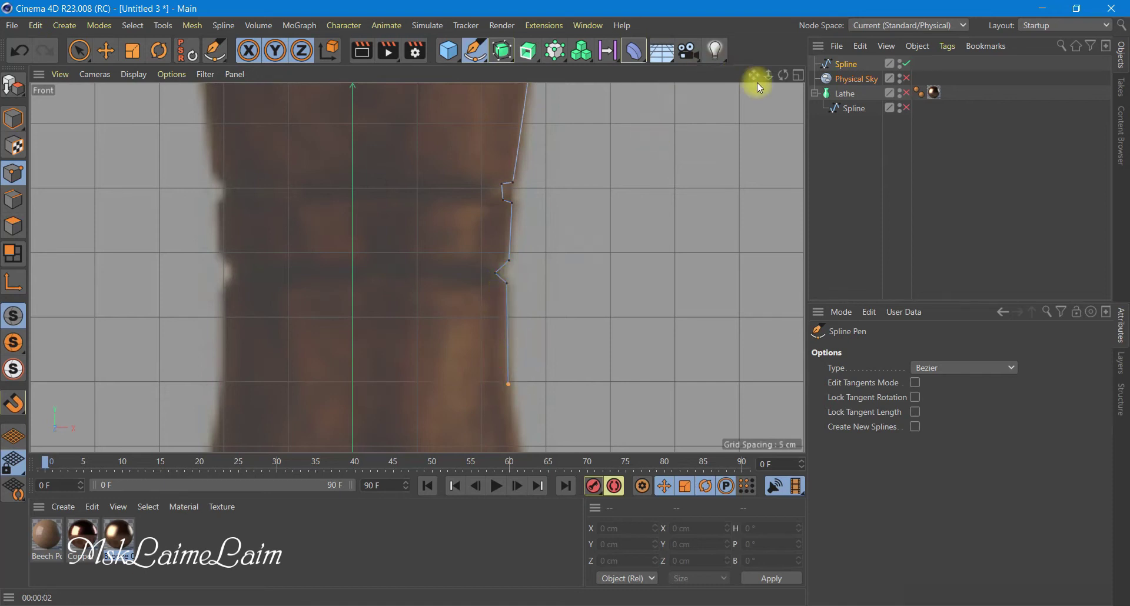
- Trace the narrowing neck, the base bulge and its lower curve toward the flared base
{"action": "left_click_drag", "start_coordinate": [757, 85], "coordinate": [468, 207]}
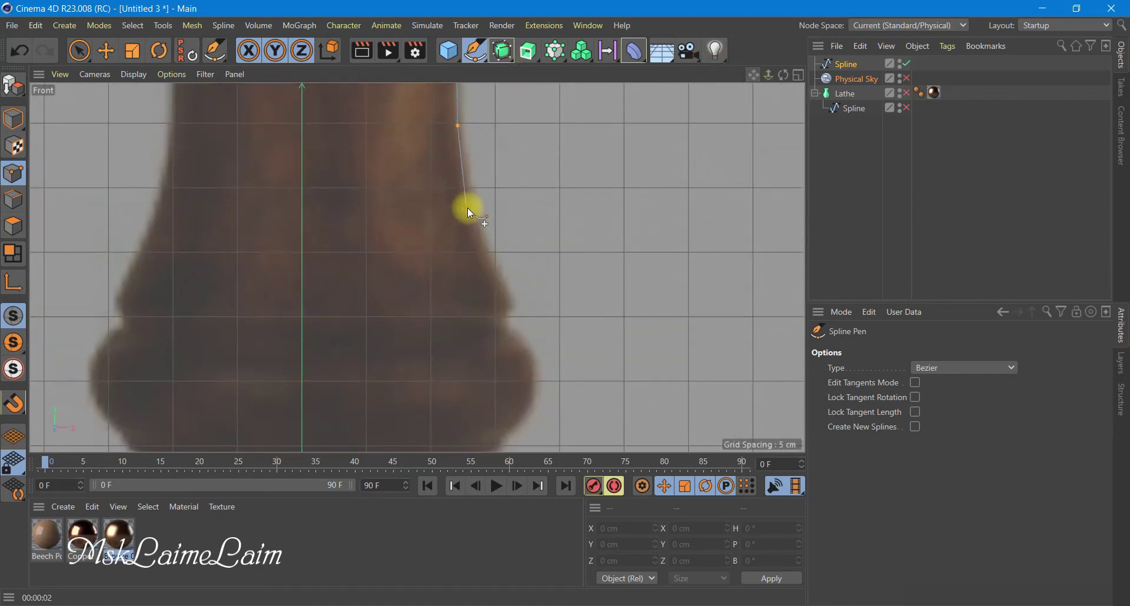
{"action": "left_click", "coordinate": [493, 261]}
{"action": "left_click", "coordinate": [533, 405]}
{"action": "mouse_move", "coordinate": [753, 81]}
{"action": "left_mouse_down"}
{"action": "mouse_move", "coordinate": [598, 101]}
{"action": "mouse_move", "coordinate": [693, 170]}
{"action": "left_mouse_up"}
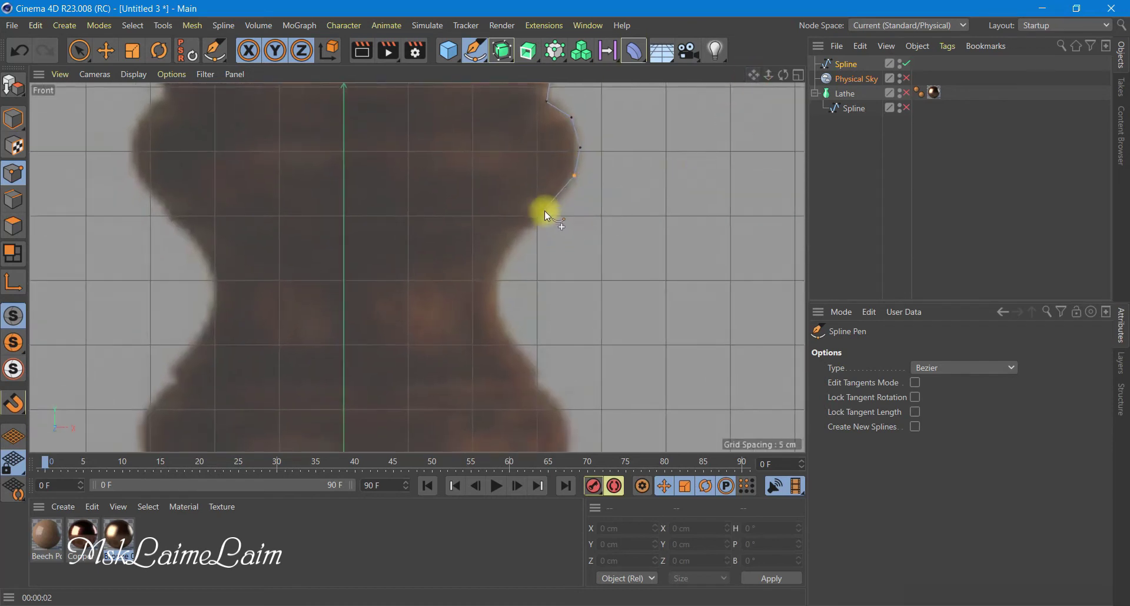
{"action": "left_click", "coordinate": [538, 225]}
{"action": "left_click", "coordinate": [497, 326]}
{"action": "left_click_drag", "start_coordinate": [754, 86], "coordinate": [549, 230]}
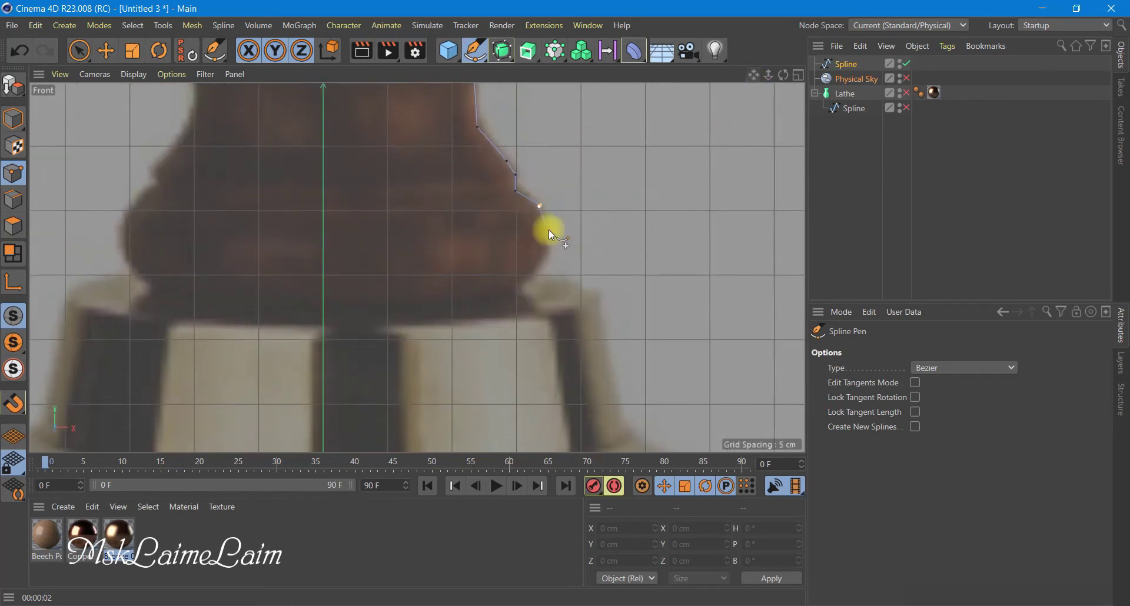
- Finish the outline down the flare and across the bottom to the axis, then add a new Lathe
{"action": "left_click", "coordinate": [548, 229]}
{"action": "left_click", "coordinate": [546, 255]}
{"action": "left_click", "coordinate": [517, 313]}
{"action": "right_click", "coordinate": [326, 316]}
{"action": "left_click", "coordinate": [324, 312]}
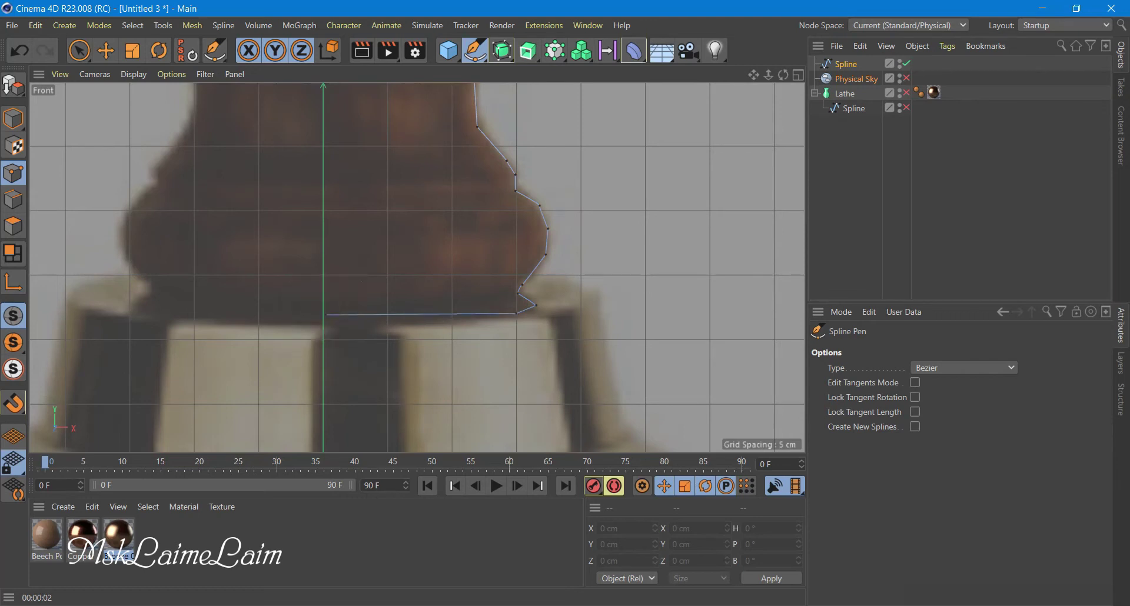
{"action": "mouse_move", "coordinate": [527, 59]}
{"action": "left_mouse_down"}
{"action": "mouse_move", "coordinate": [616, 122]}
{"action": "mouse_move", "coordinate": [608, 104]}
{"action": "left_mouse_up"}
- Nest the traced spline in the new Lathe, then re-enable the knob's Lathe and Spline
{"action": "left_click_drag", "start_coordinate": [847, 79], "coordinate": [847, 64]}
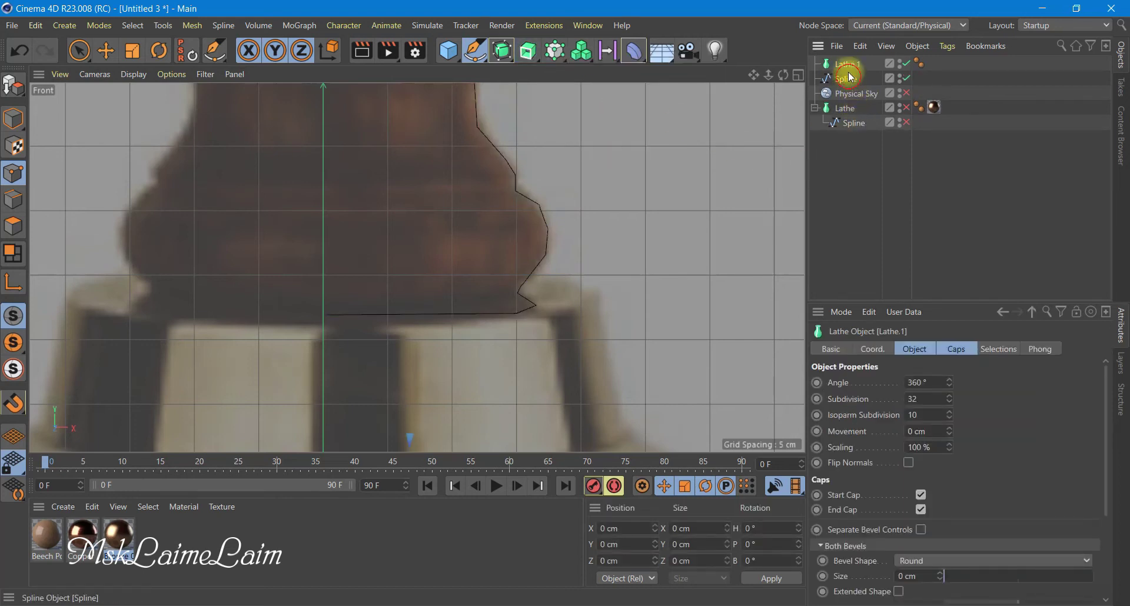
{"action": "left_click", "coordinate": [799, 73]}
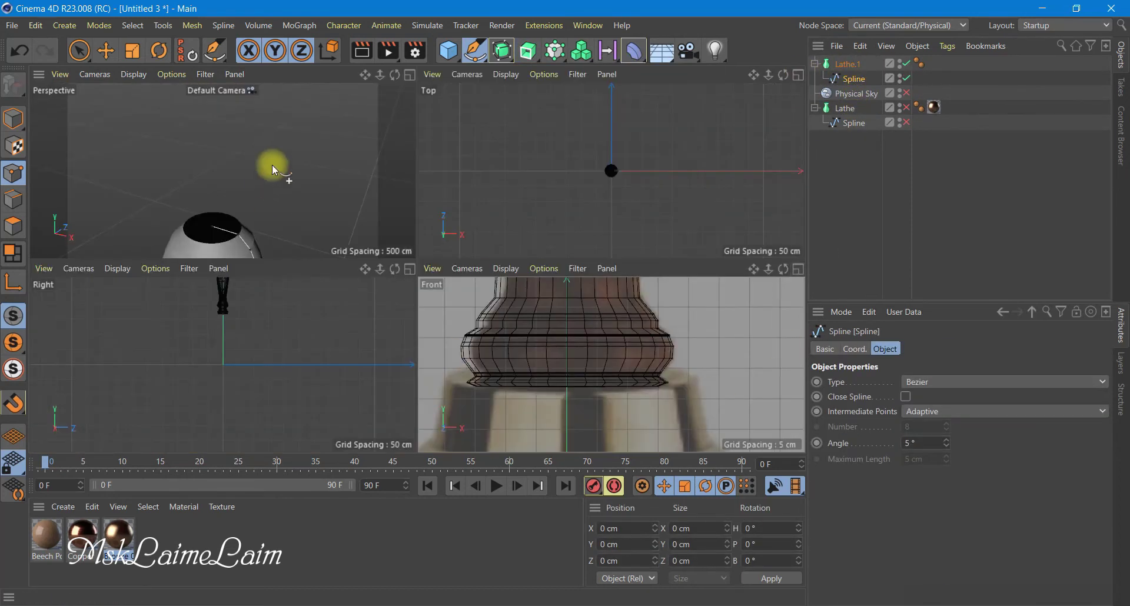
{"action": "left_click", "coordinate": [906, 108]}
{"action": "left_click", "coordinate": [906, 123]}
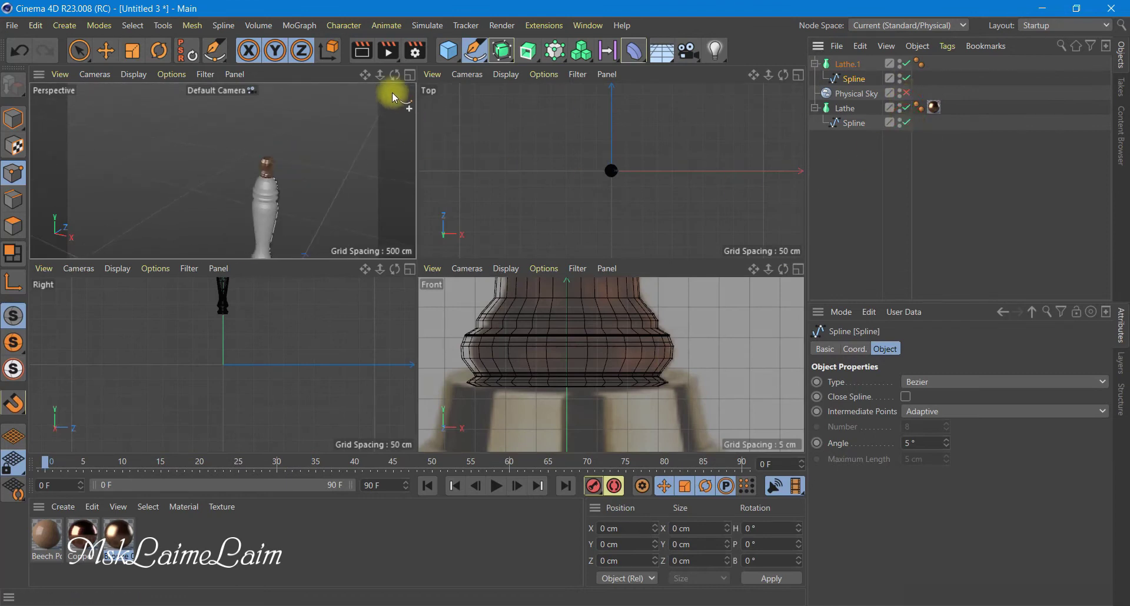
- In a maximized Perspective view, set the post spline's Intermediate Points to Uniform
{"action": "left_click", "coordinate": [410, 74]}
{"action": "mouse_move", "coordinate": [497, 179]}
{"action": "left_mouse_down", "text": "alt"}
{"action": "mouse_move", "coordinate": [592, 222]}
{"action": "mouse_move", "coordinate": [730, 136]}
{"action": "left_mouse_up", "text": "alt"}
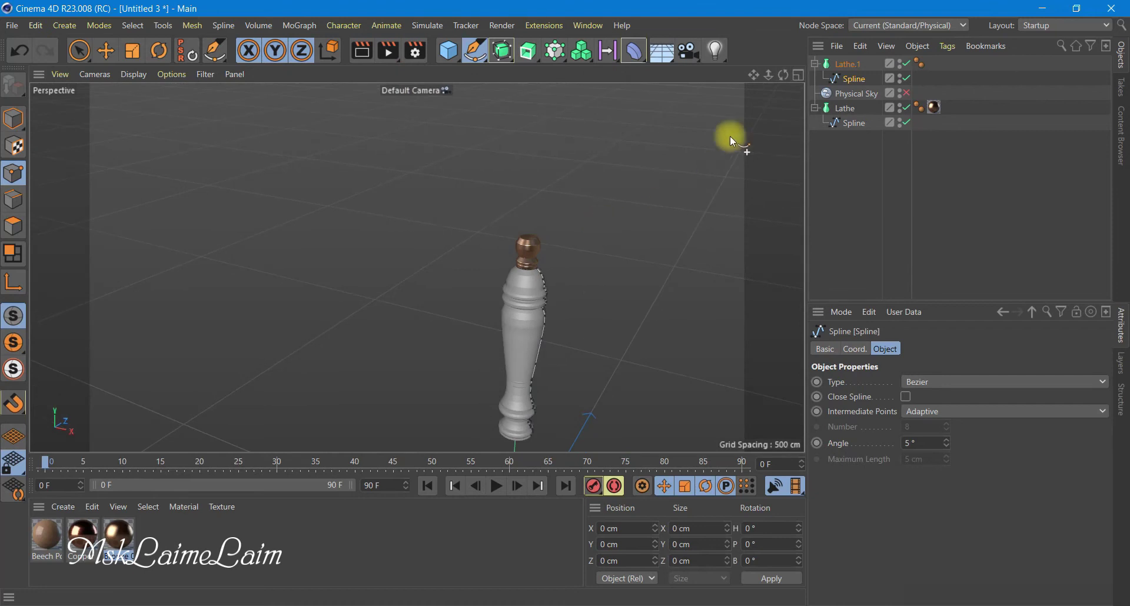
{"action": "left_click_drag", "start_coordinate": [753, 75], "coordinate": [481, 222]}
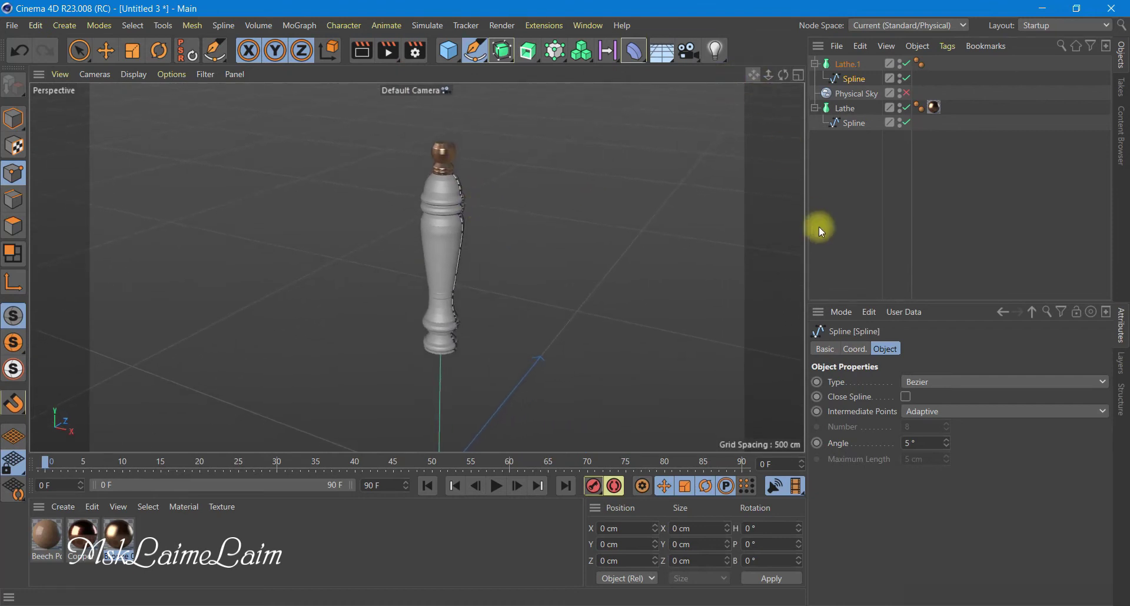
{"action": "left_click", "coordinate": [948, 411]}
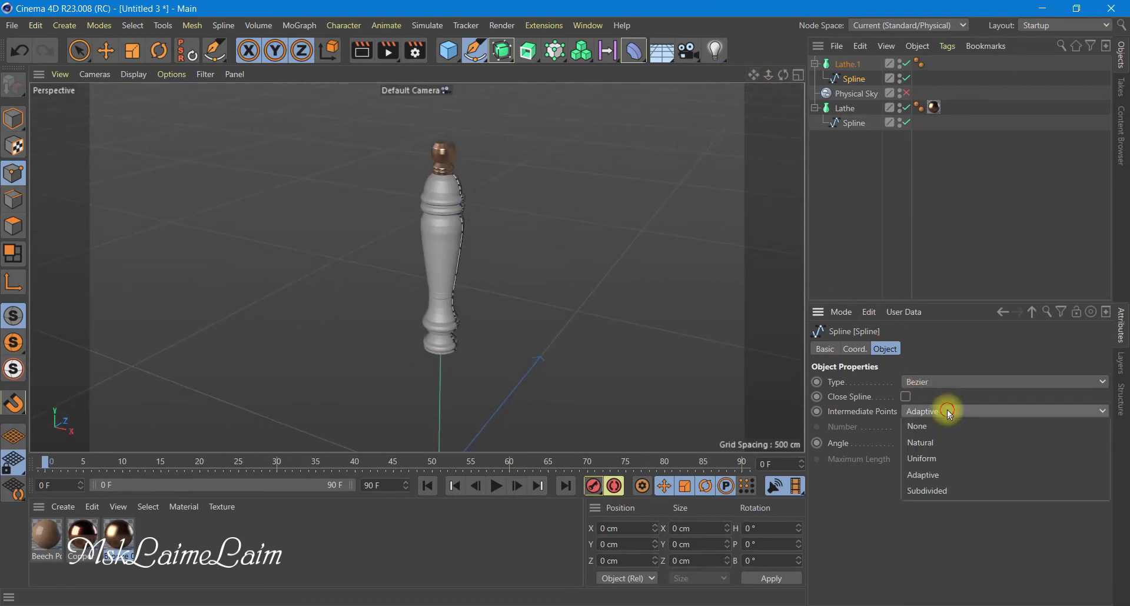
{"action": "left_click", "coordinate": [947, 460]}
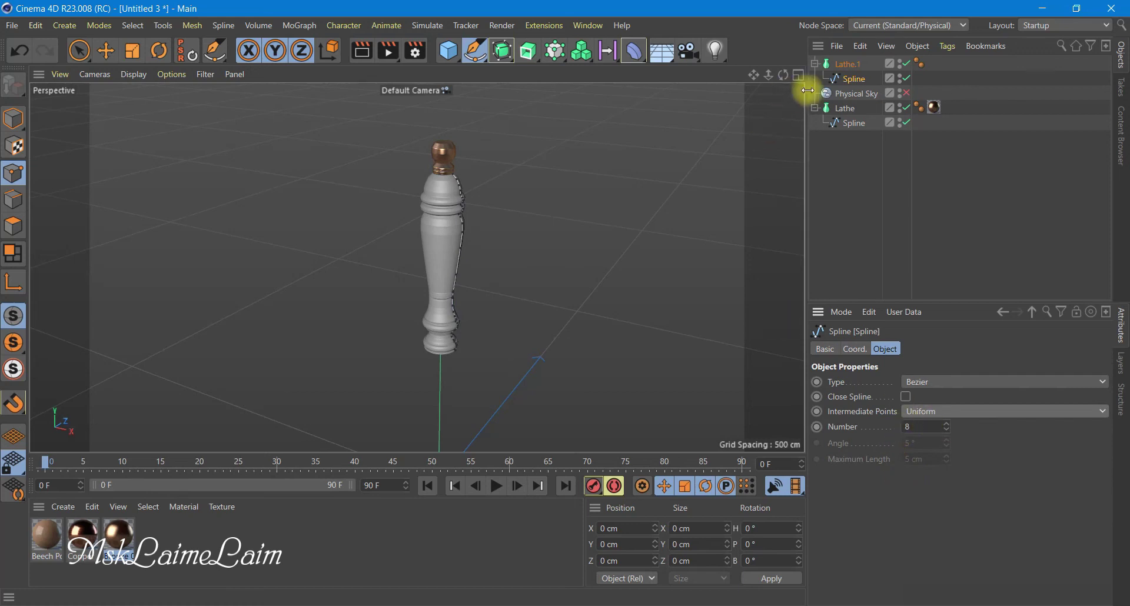
{"action": "left_click", "coordinate": [846, 111]}
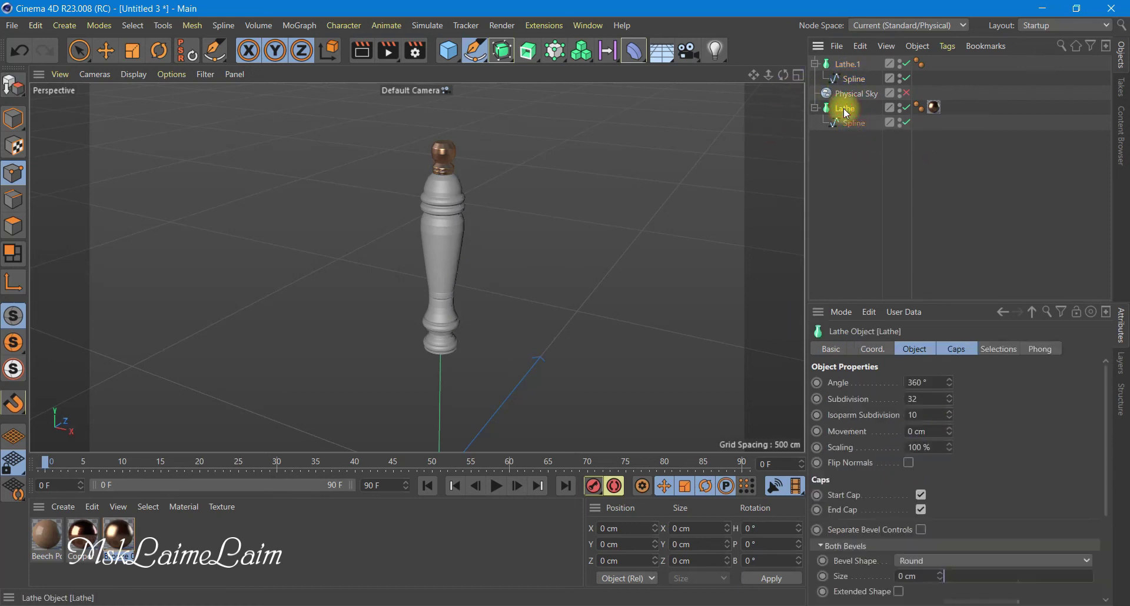
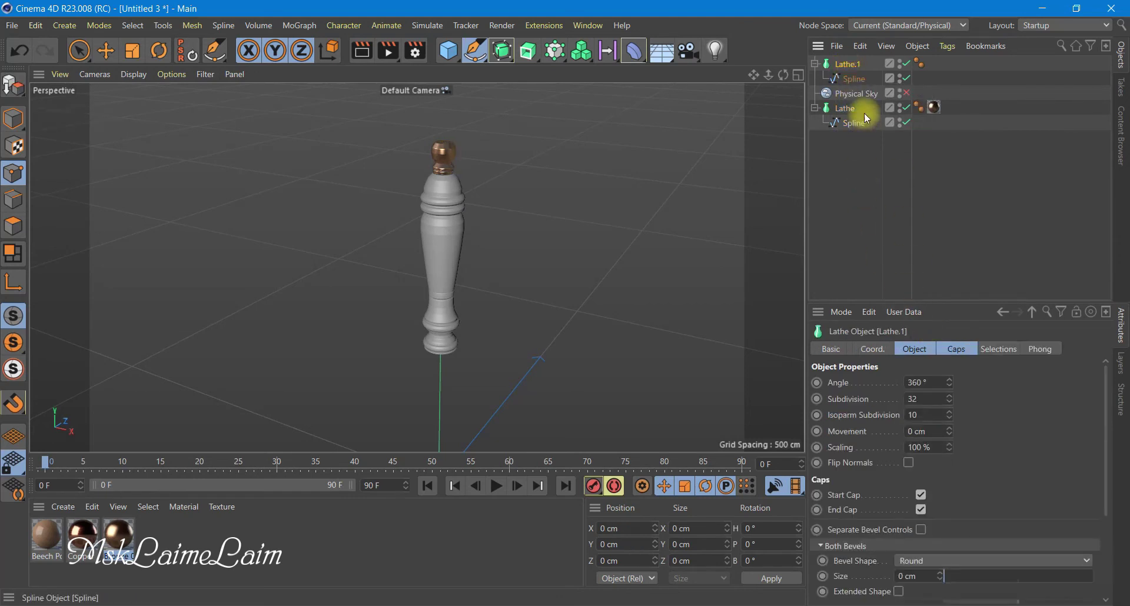
- Apply the Beech Polished material to Lathe.1, check it in an interactive render, then hide Lathe.1
{"action": "left_click", "coordinate": [848, 78]}
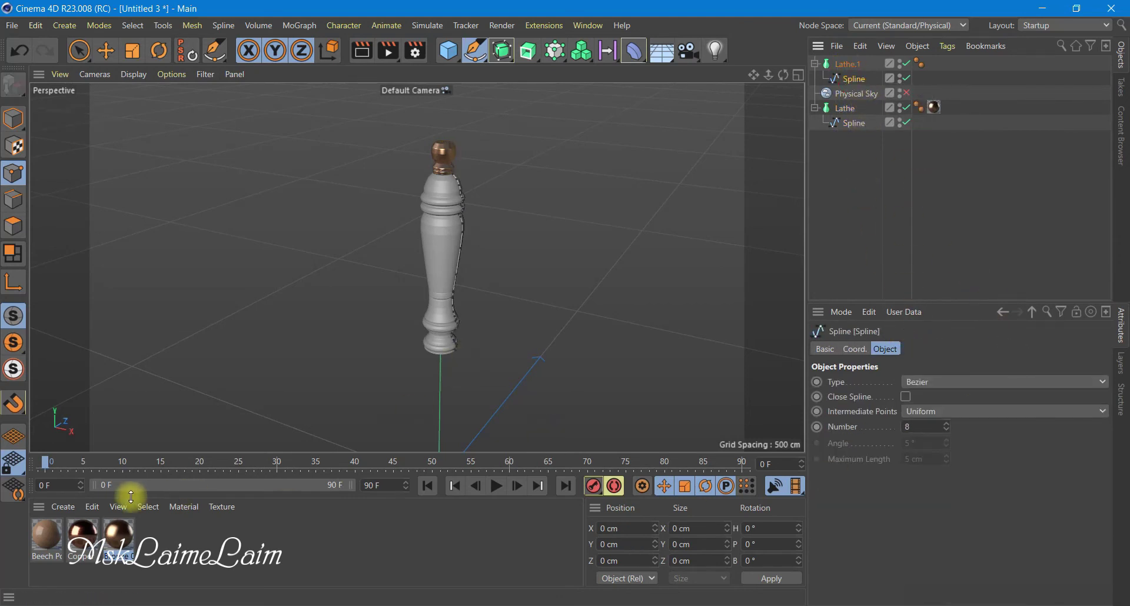
{"action": "left_click_drag", "start_coordinate": [845, 86], "coordinate": [847, 63]}
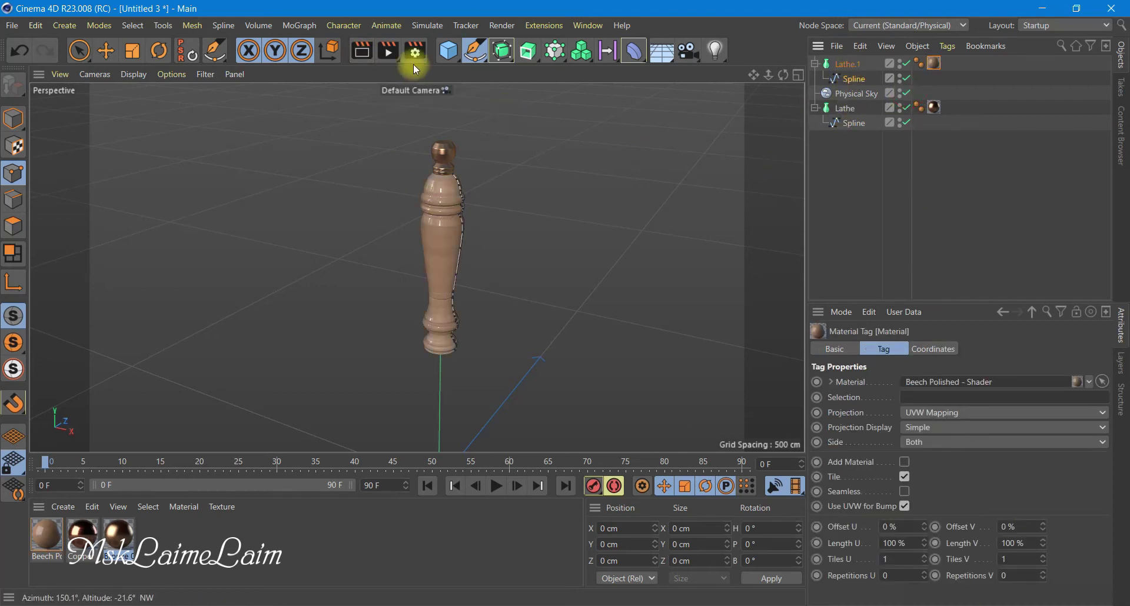
{"action": "left_click", "coordinate": [361, 50]}
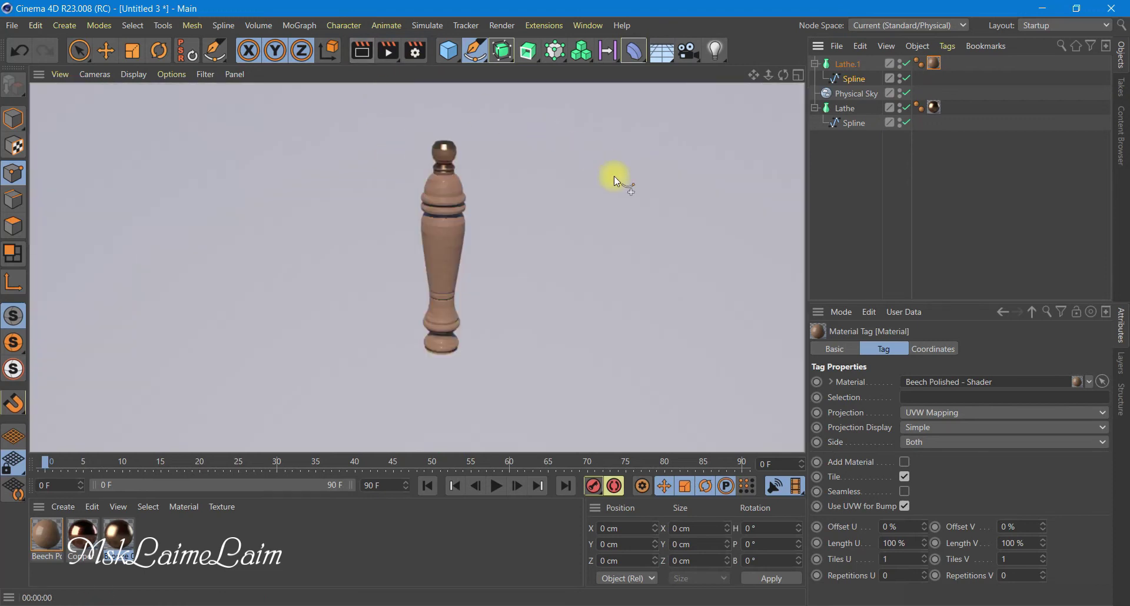
{"action": "scroll", "coordinate": [476, 248], "scroll_direction": "up", "scroll_amount": 3}
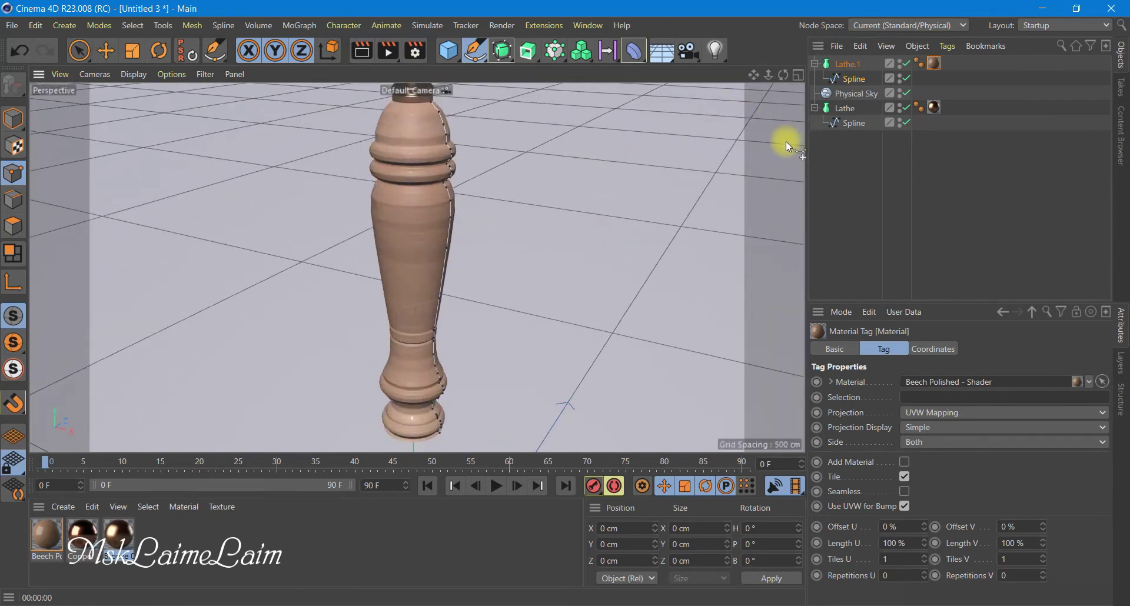
{"action": "left_click", "coordinate": [905, 63]}
- Hide Lathe.1, Lathe and Physical Sky in the viewport
{"action": "left_click", "coordinate": [906, 79]}
{"action": "left_click", "coordinate": [905, 93]}
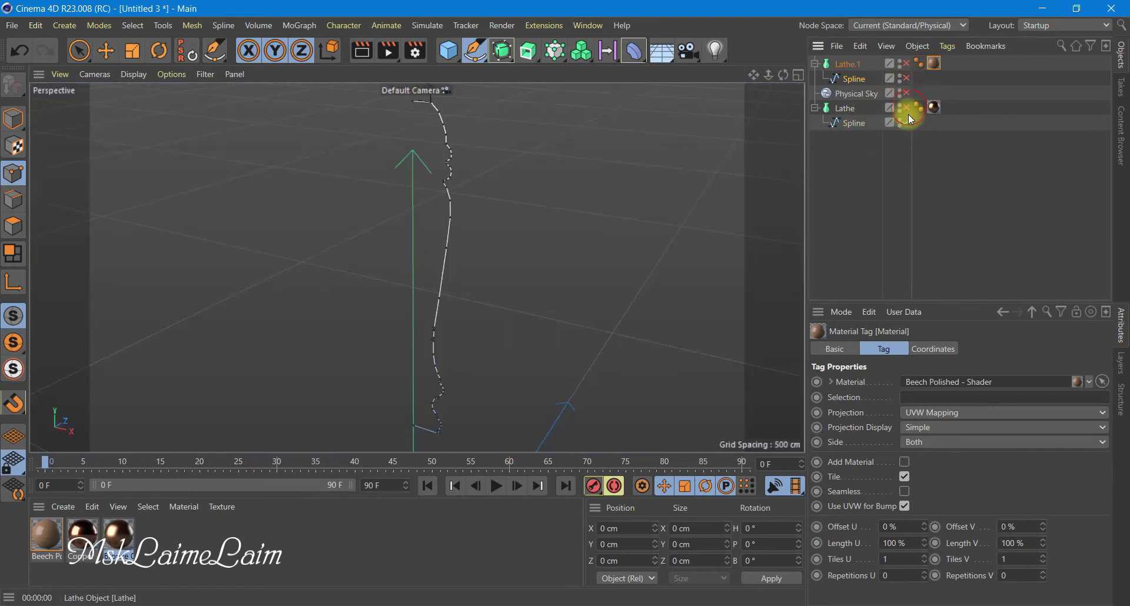
{"action": "left_click", "coordinate": [905, 107]}
{"action": "left_click", "coordinate": [905, 122]}
- Maximize the Front view with the reference image and place the first point of a new spline
{"action": "left_click", "coordinate": [612, 116]}
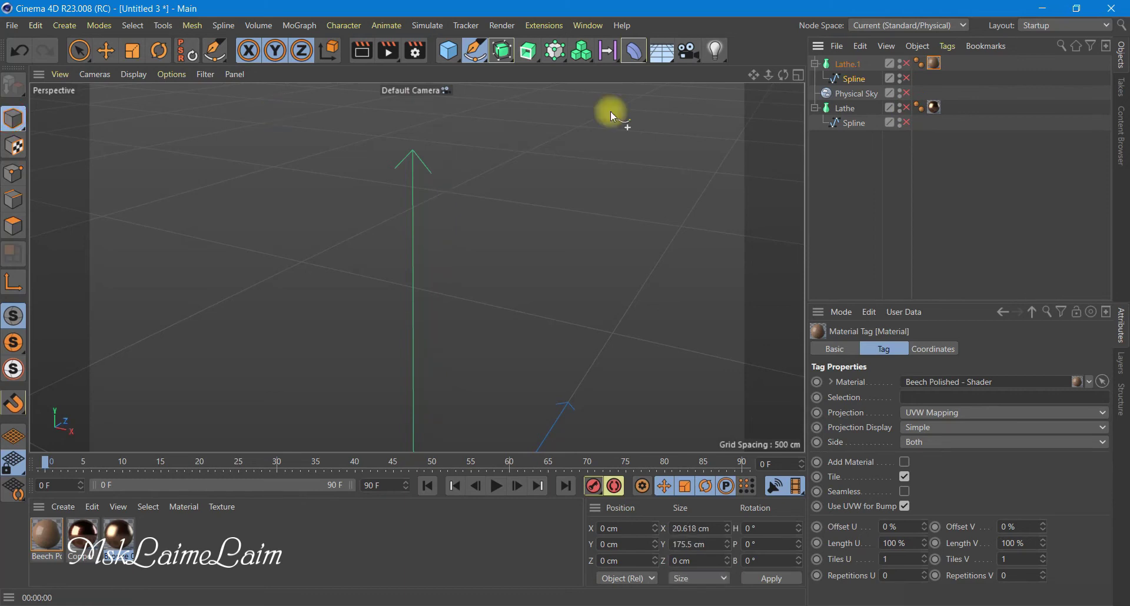
{"action": "left_click", "coordinate": [798, 74]}
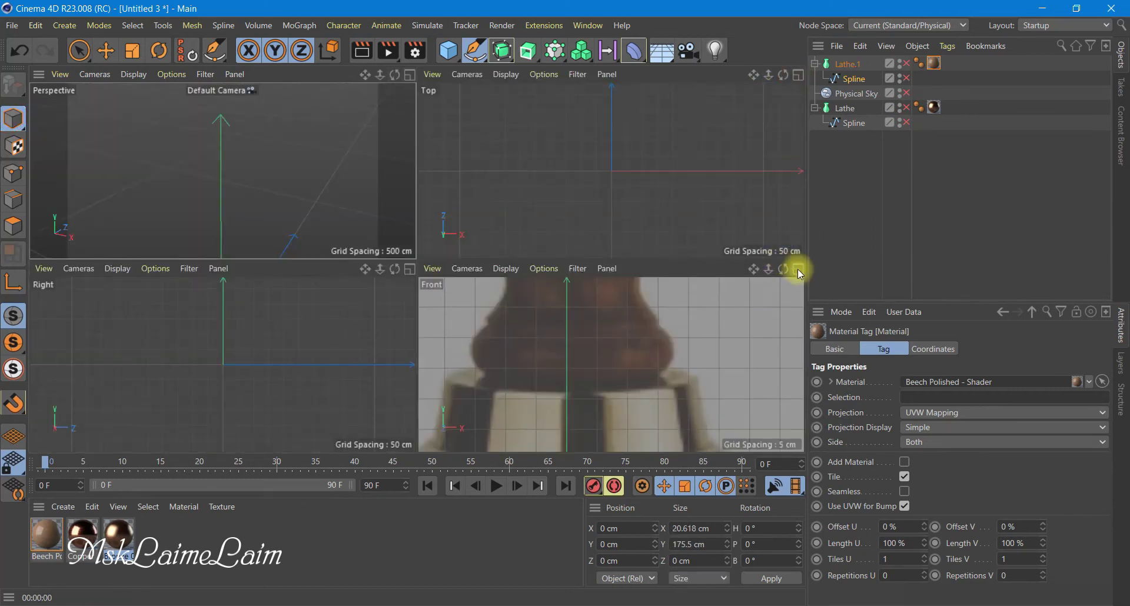
{"action": "left_click", "coordinate": [798, 269]}
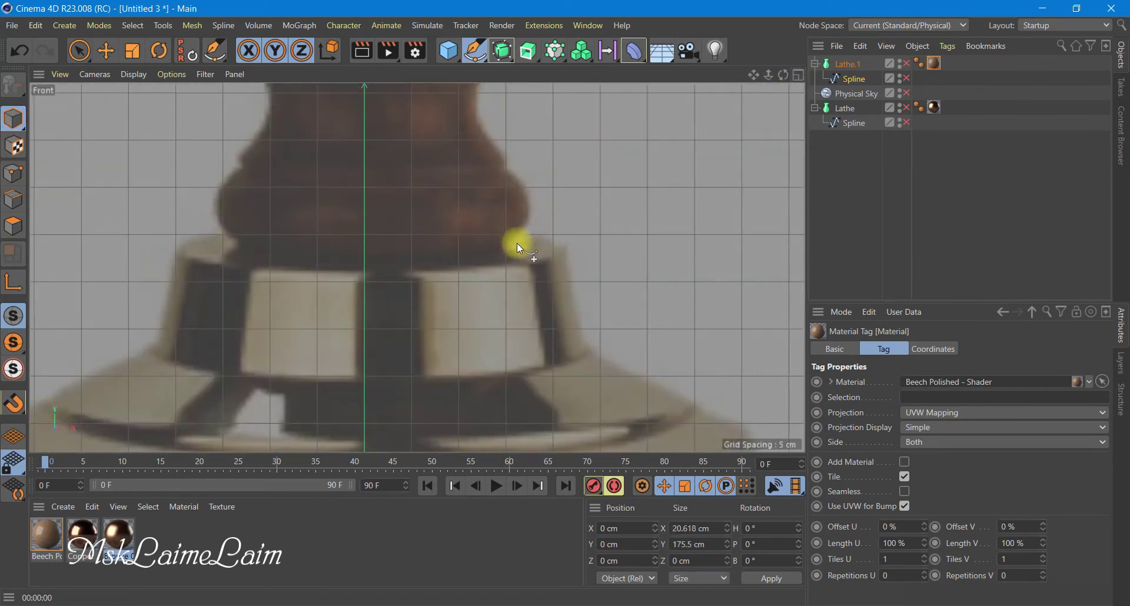
{"action": "key", "text": "ctrl+z"}
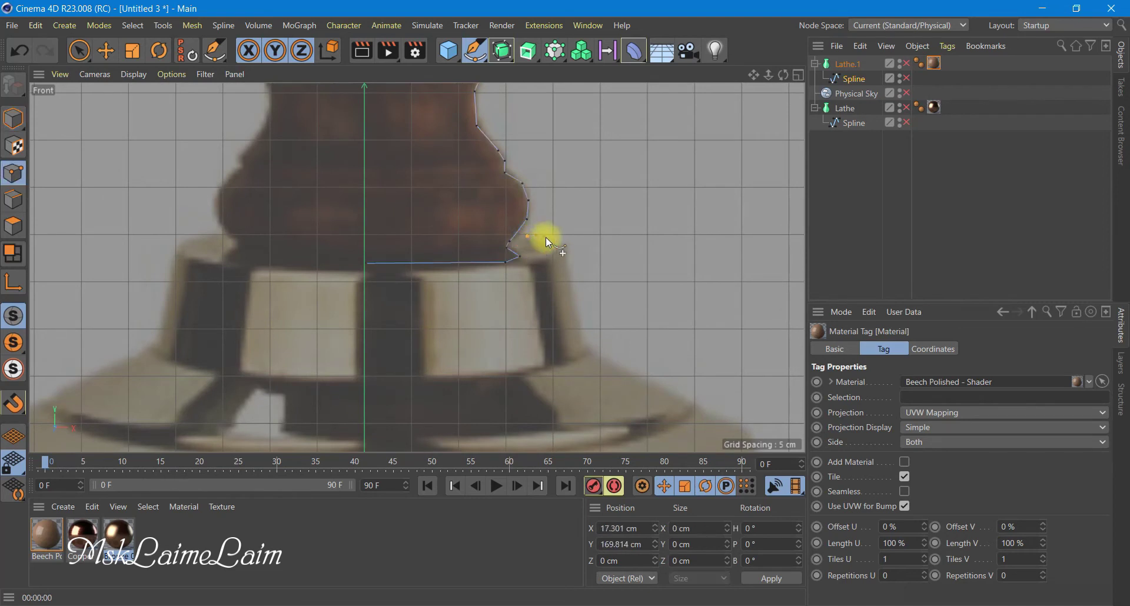
{"action": "left_click", "coordinate": [871, 185]}
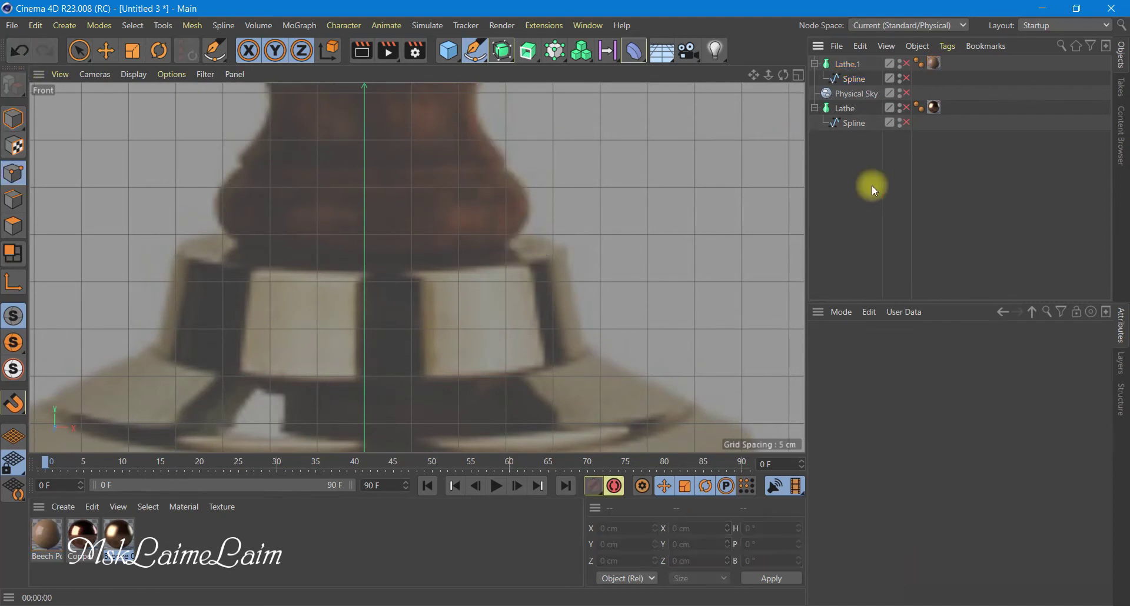
{"action": "left_click", "coordinate": [529, 236]}
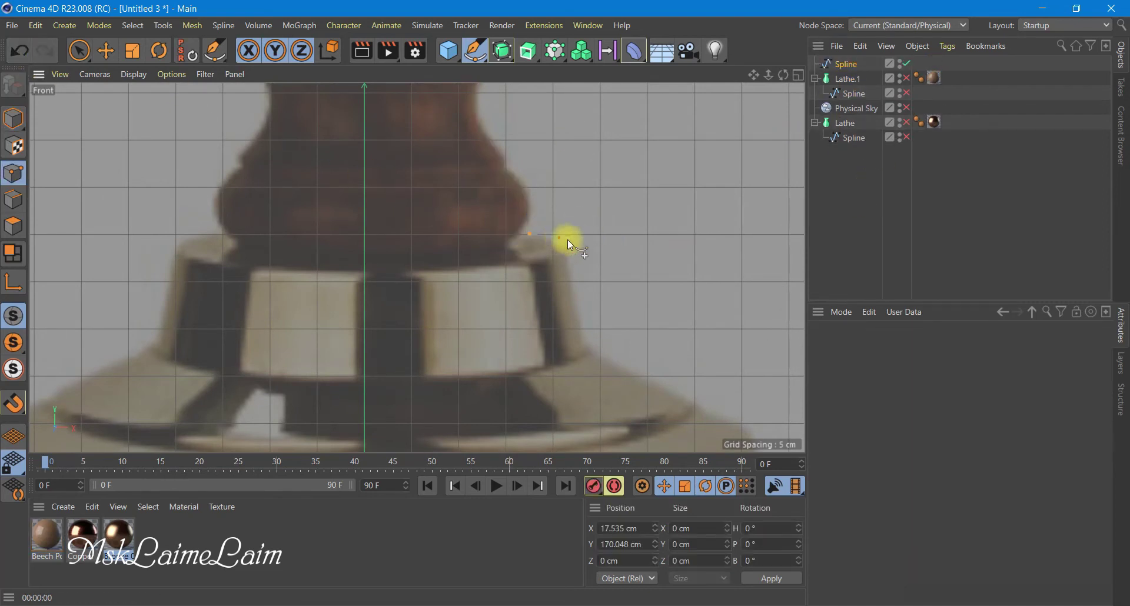
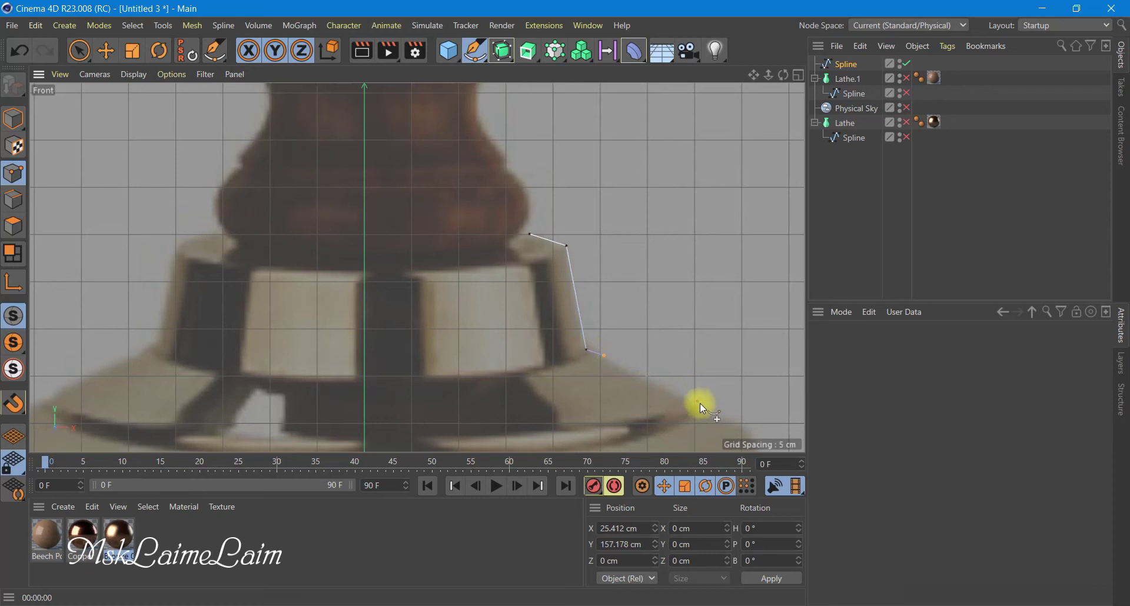
- Place spline points along the bell's shoulder and down its upper side in the Front view
{"action": "left_click", "coordinate": [699, 403]}
{"action": "left_click", "coordinate": [696, 412]}
{"action": "left_click", "coordinate": [722, 416]}
{"action": "left_click_drag", "start_coordinate": [754, 75], "coordinate": [710, 143]}
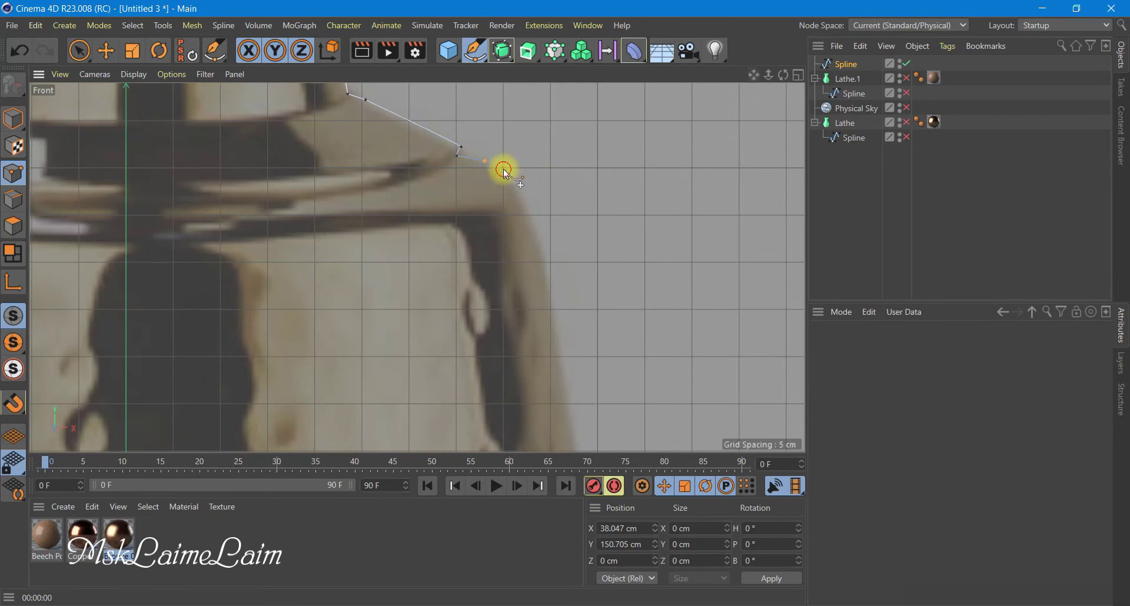
{"action": "left_click", "coordinate": [504, 169]}
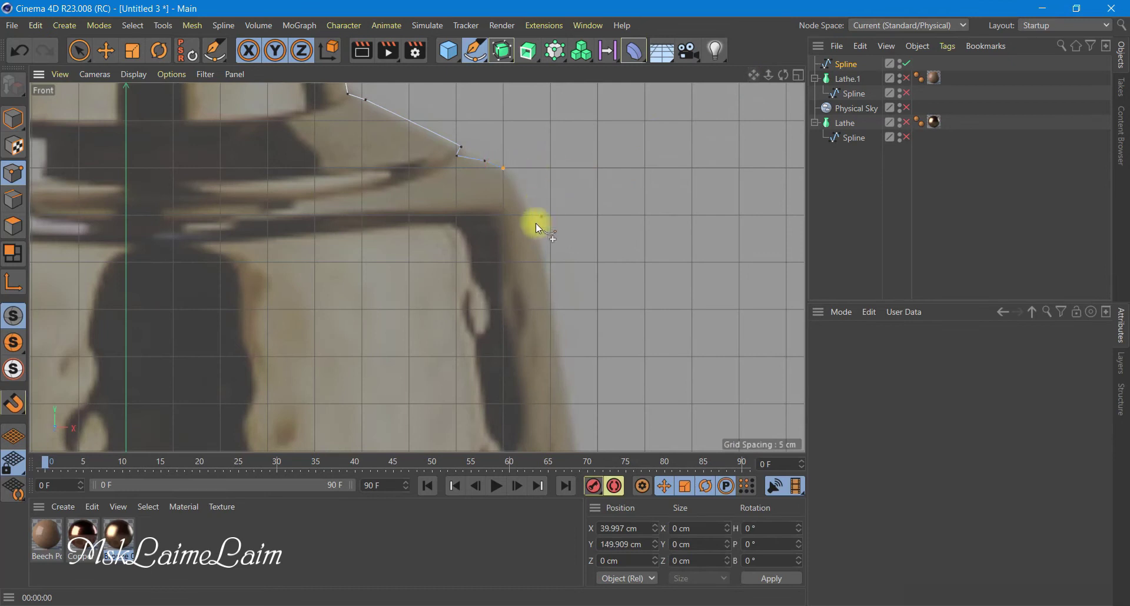
{"action": "left_click", "coordinate": [520, 188]}
{"action": "left_click", "coordinate": [548, 274]}
{"action": "left_click", "coordinate": [566, 397]}
{"action": "left_click_drag", "start_coordinate": [751, 80], "coordinate": [594, 388]}
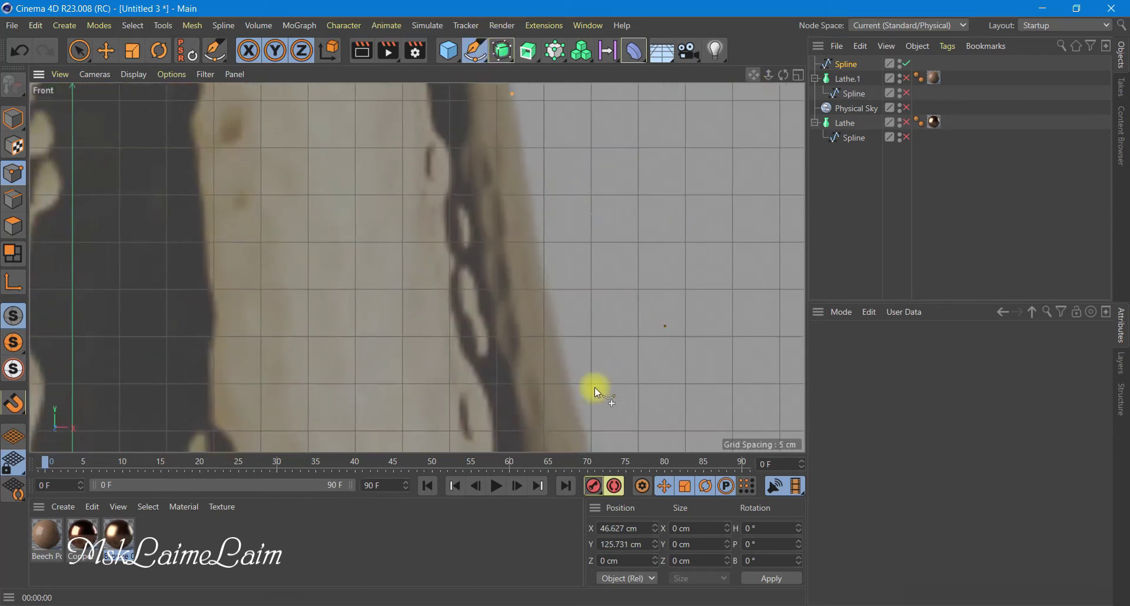
- Continue the spline's points down the flaring side toward the bell's lip
{"action": "left_click", "coordinate": [566, 366]}
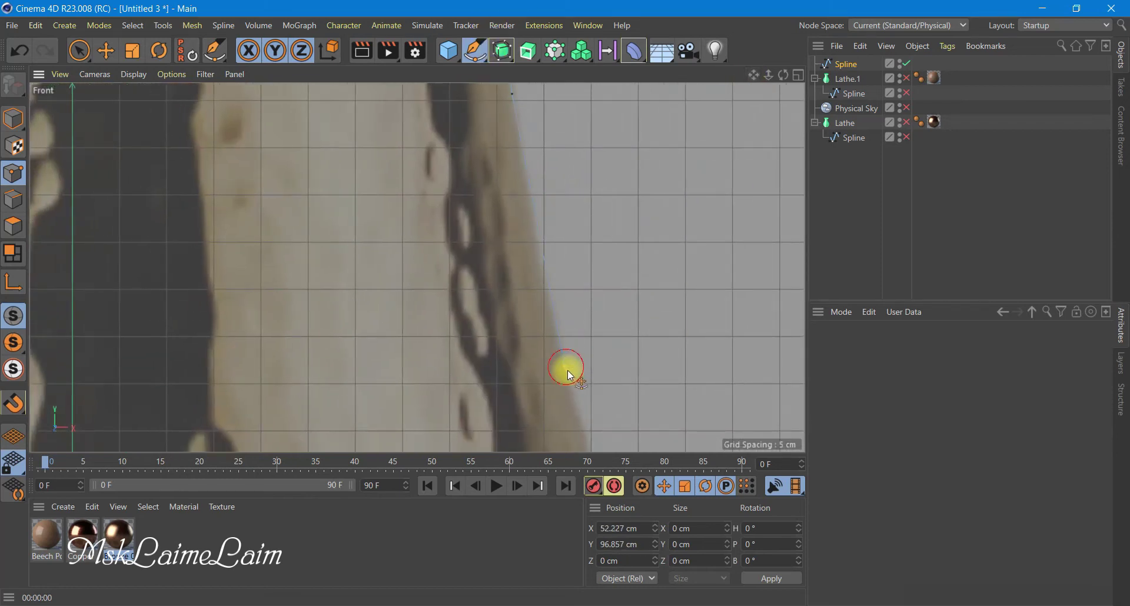
{"action": "left_click", "coordinate": [587, 438]}
{"action": "scroll", "coordinate": [569, 192], "scroll_direction": "down", "scroll_amount": 3}
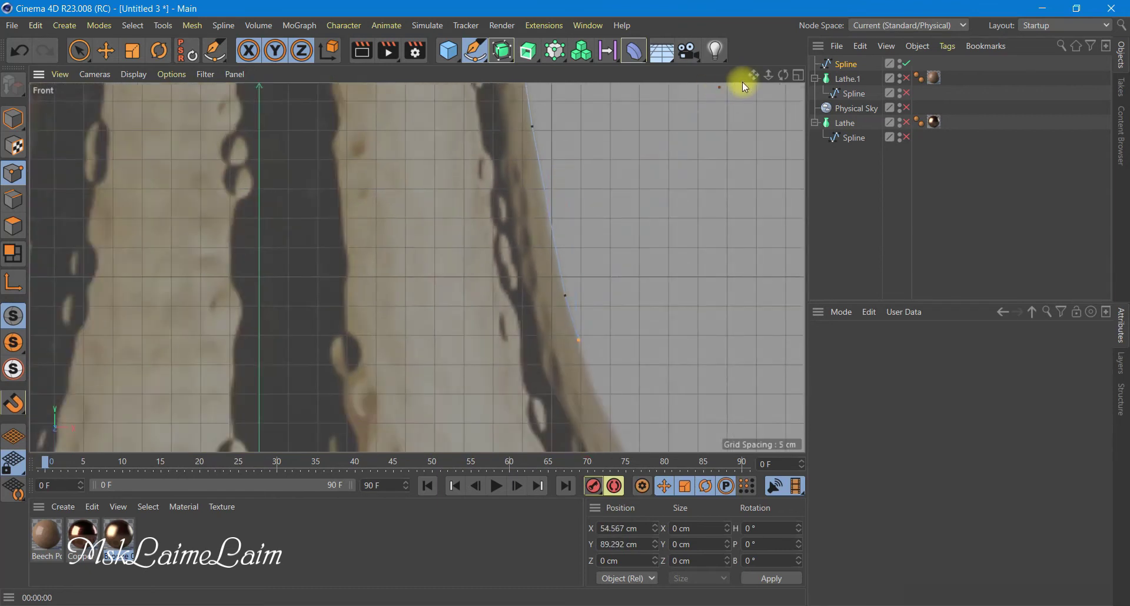
{"action": "left_click_drag", "start_coordinate": [752, 78], "coordinate": [444, 131]}
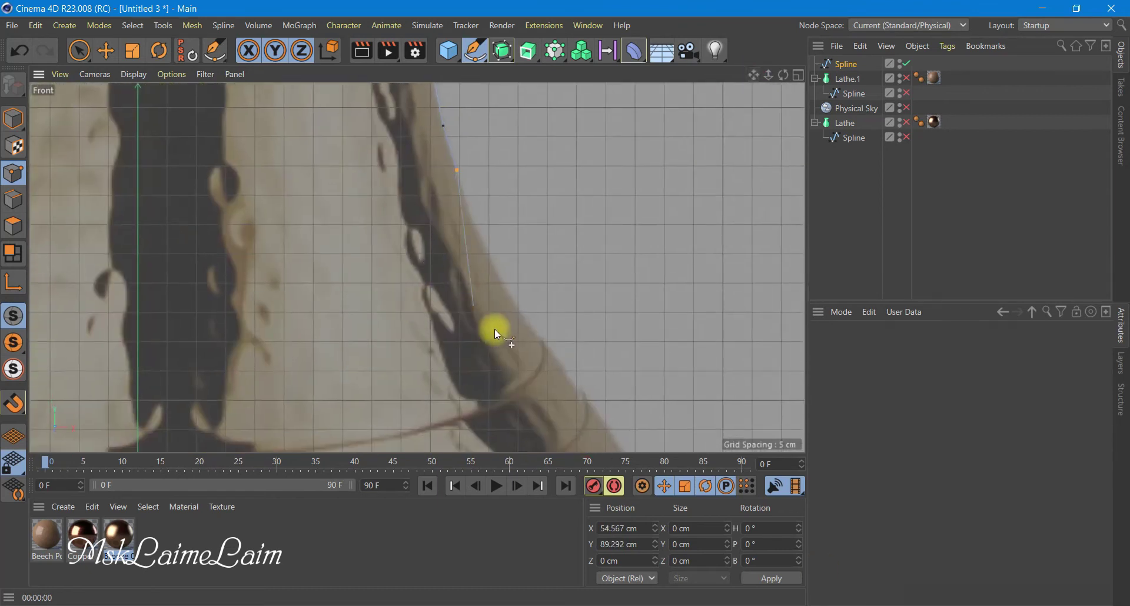
{"action": "left_click", "coordinate": [492, 263]}
{"action": "scroll", "coordinate": [533, 339], "scroll_direction": "up", "scroll_amount": 2}
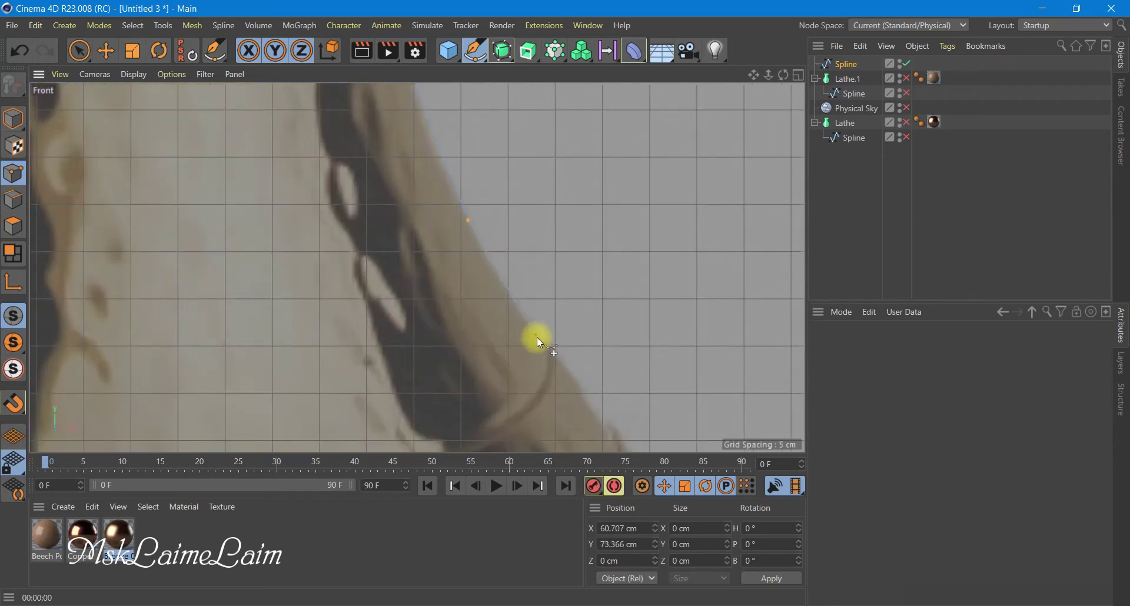
{"action": "left_click", "coordinate": [537, 338]}
{"action": "left_click", "coordinate": [546, 339]}
{"action": "left_click", "coordinate": [577, 380]}
{"action": "left_click_drag", "start_coordinate": [753, 75], "coordinate": [560, 196]}
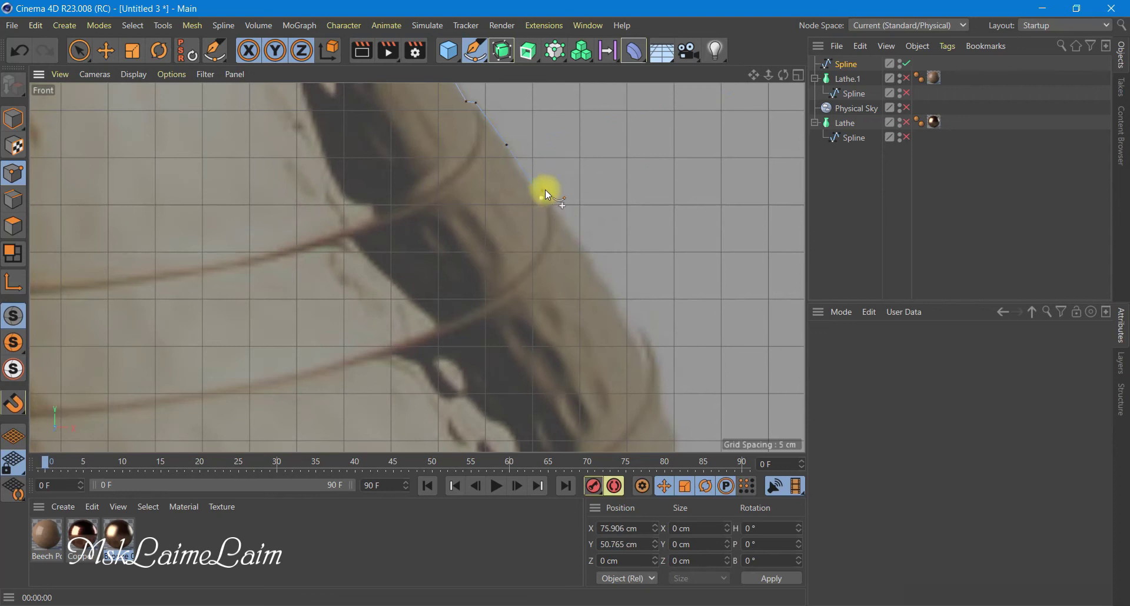
- Trace spline points around the flared lip and curving under it
{"action": "left_click", "coordinate": [582, 236]}
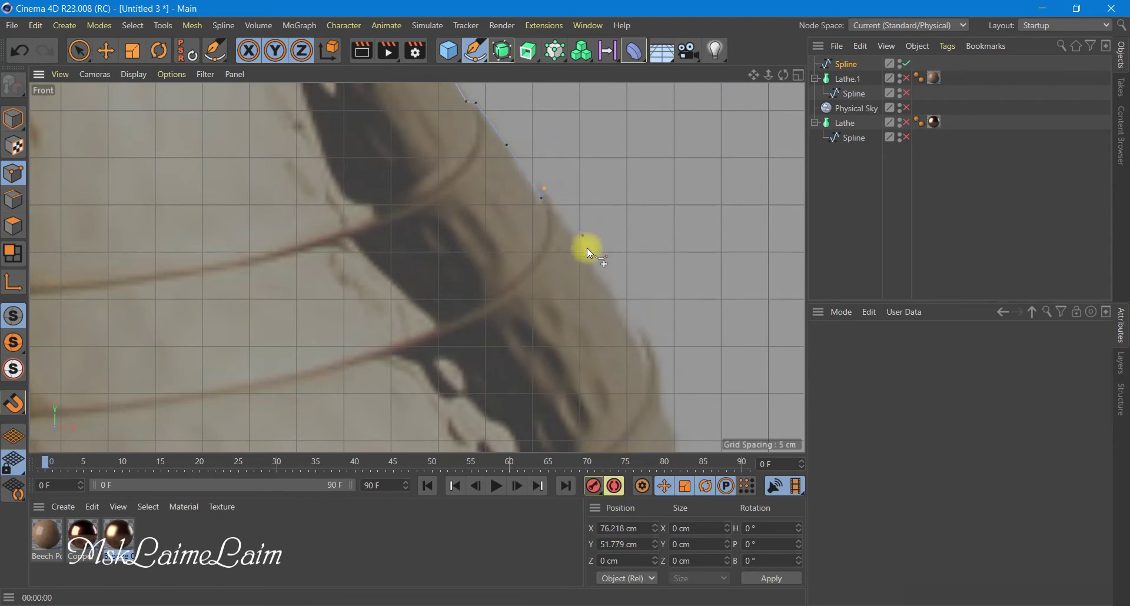
{"action": "left_click", "coordinate": [622, 299]}
{"action": "left_click", "coordinate": [643, 336]}
{"action": "left_click", "coordinate": [645, 323]}
{"action": "left_click", "coordinate": [659, 370]}
{"action": "mouse_move", "coordinate": [753, 73]}
{"action": "left_mouse_down"}
{"action": "mouse_move", "coordinate": [550, 141]}
{"action": "mouse_move", "coordinate": [702, 179]}
{"action": "left_mouse_up"}
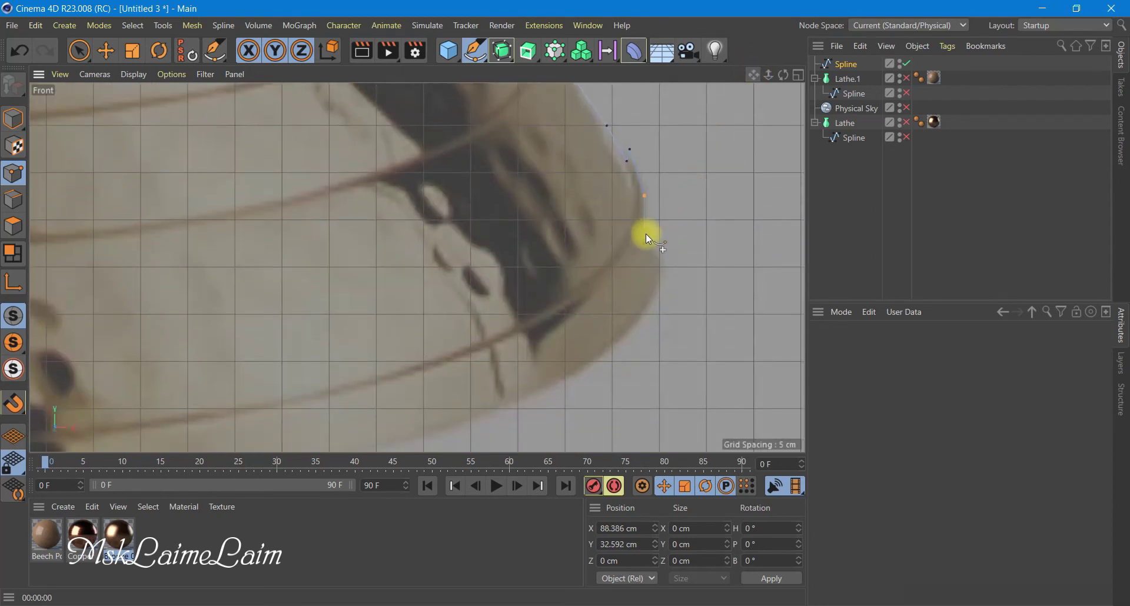
{"action": "left_click", "coordinate": [645, 235]}
{"action": "left_click", "coordinate": [667, 258]}
{"action": "left_click", "coordinate": [656, 298]}
{"action": "left_click", "coordinate": [609, 352]}
- Add spline points along the bell's base toward the centre axis
{"action": "left_click", "coordinate": [510, 404]}
{"action": "left_click_drag", "start_coordinate": [751, 73], "coordinate": [669, 200]}
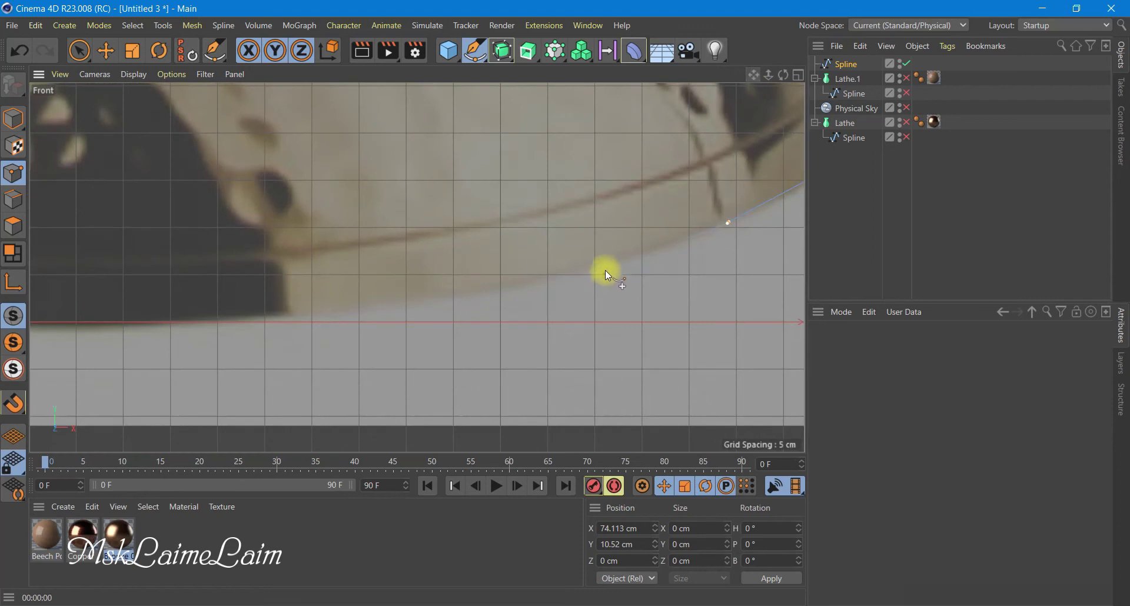
{"action": "left_click", "coordinate": [601, 268]}
{"action": "left_click", "coordinate": [380, 314]}
{"action": "left_click", "coordinate": [265, 319]}
{"action": "left_click_drag", "start_coordinate": [754, 75], "coordinate": [729, 106]}
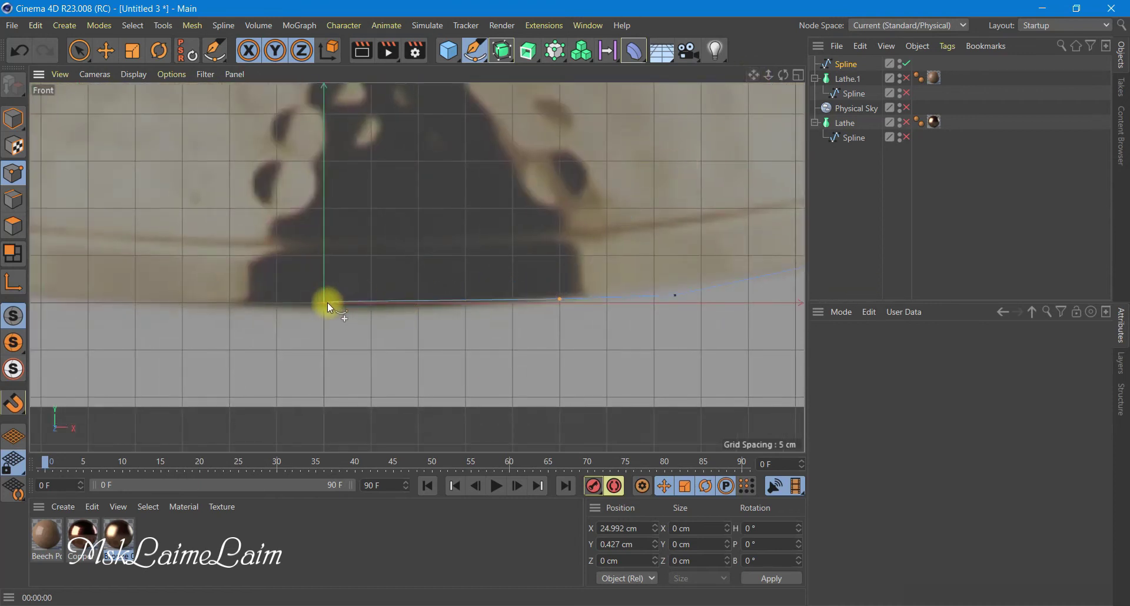
- Finish the spline with a final point on the centre axis and check its end point positions
{"action": "left_click", "coordinate": [326, 303]}
{"action": "right_click", "coordinate": [326, 302]}
{"action": "left_click", "coordinate": [323, 298]}
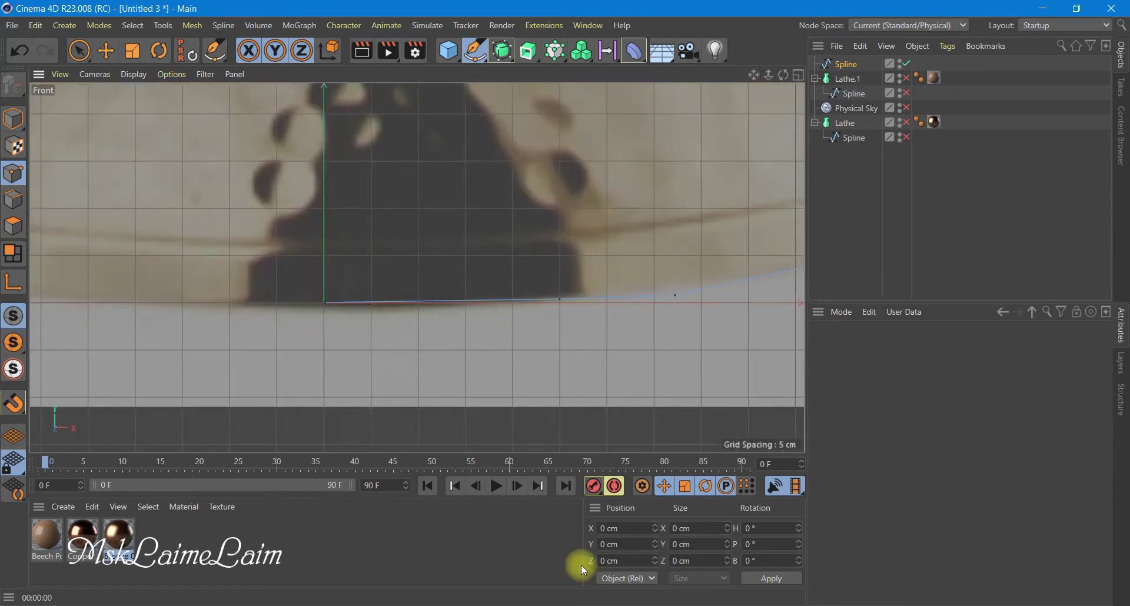
{"action": "left_click", "coordinate": [79, 50]}
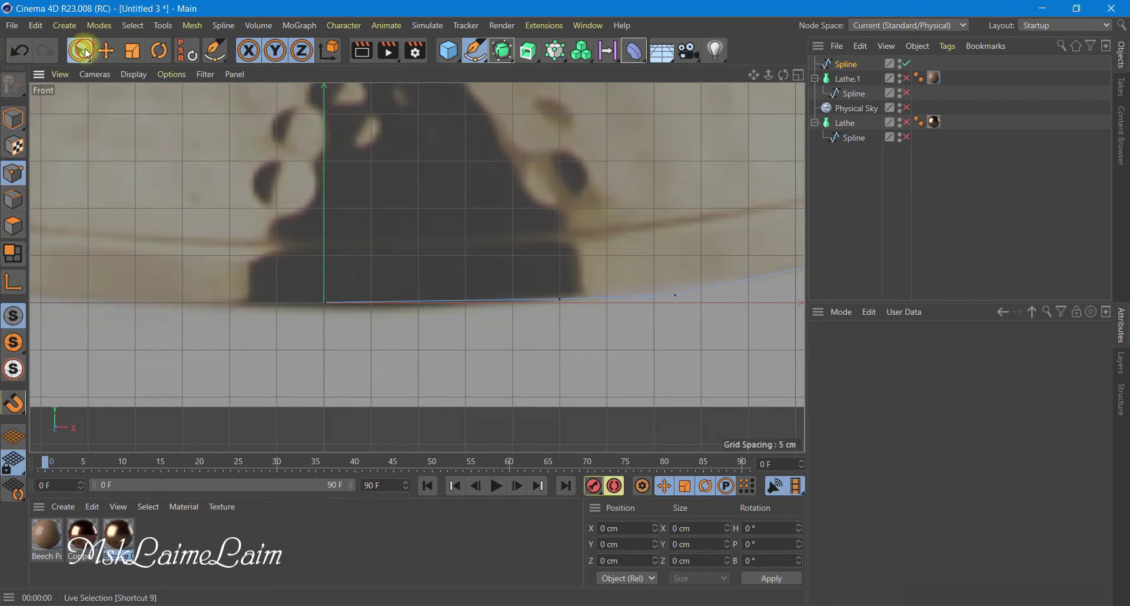
{"action": "left_click", "coordinate": [327, 301]}
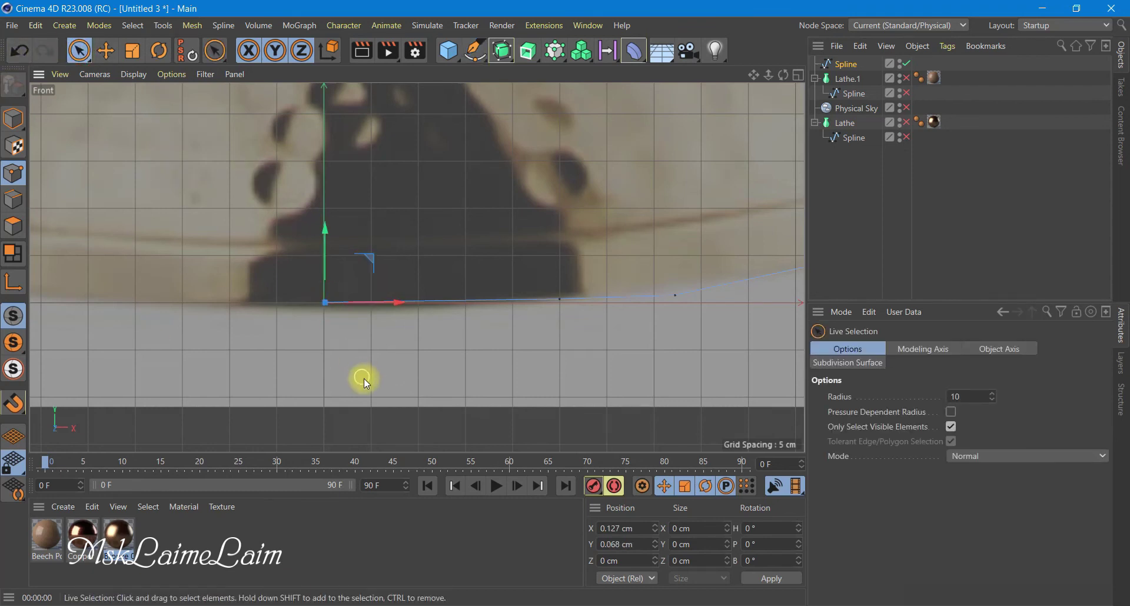
{"action": "left_click", "coordinate": [363, 379]}
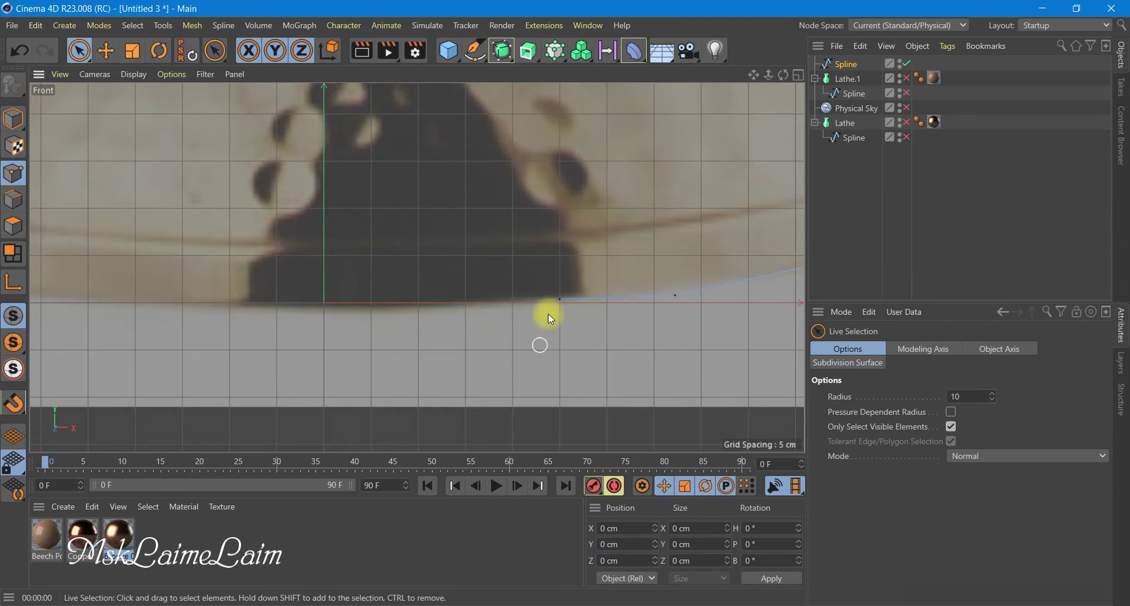
{"action": "left_click", "coordinate": [566, 299]}
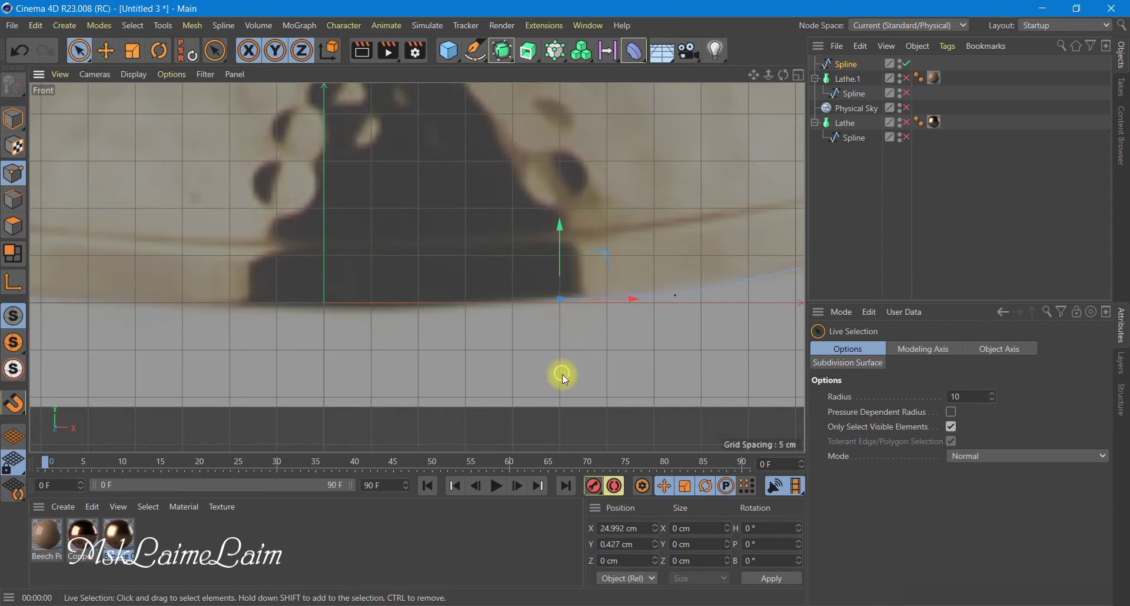
{"action": "left_click", "coordinate": [563, 374]}
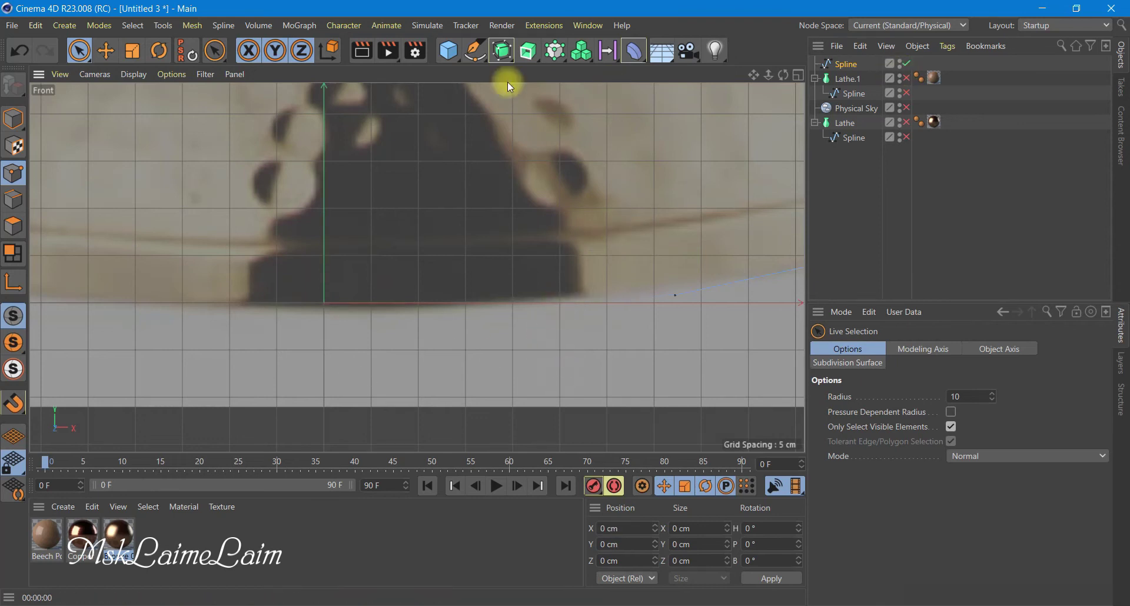
- Put the profile spline under a new Lathe.2 generator to revolve it
{"action": "left_click", "coordinate": [522, 53]}
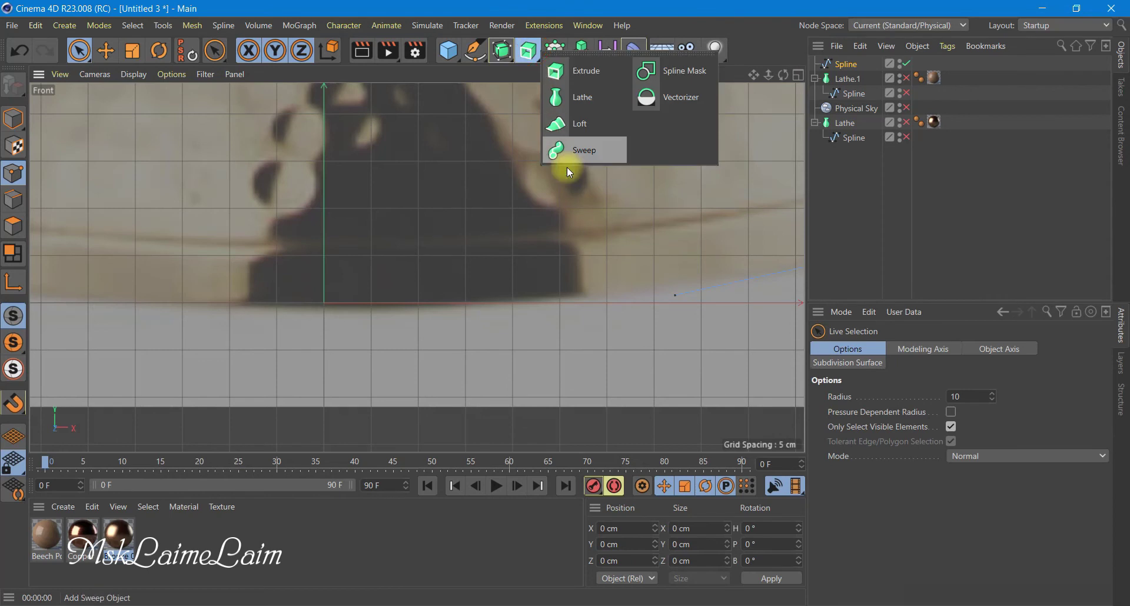
{"action": "left_click", "coordinate": [600, 99], "text": "alt"}
{"action": "left_click", "coordinate": [852, 77]}
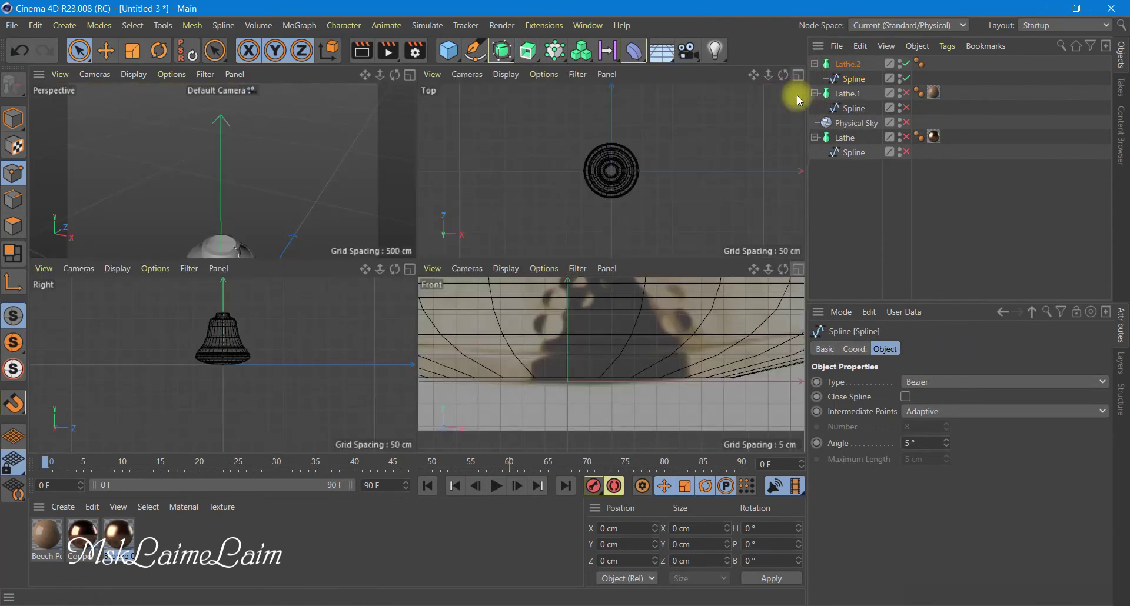
{"action": "left_click", "coordinate": [798, 74]}
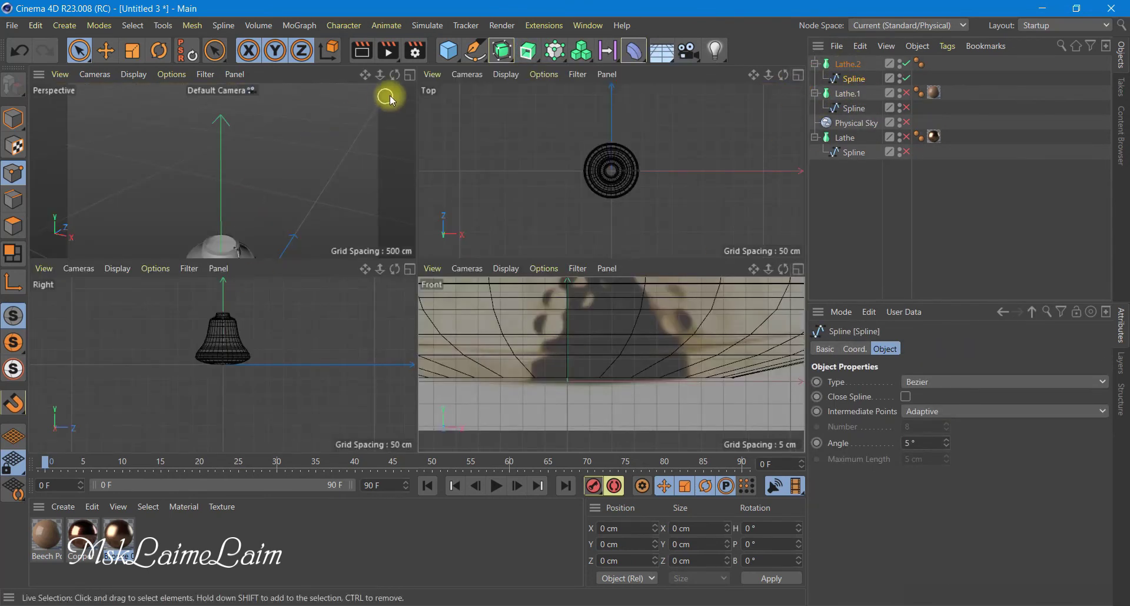
- Frame the bell in a maximized Perspective view and re-enable the other objects and sky
{"action": "left_click", "coordinate": [410, 74]}
{"action": "left_click_drag", "start_coordinate": [751, 80], "coordinate": [749, 114]}
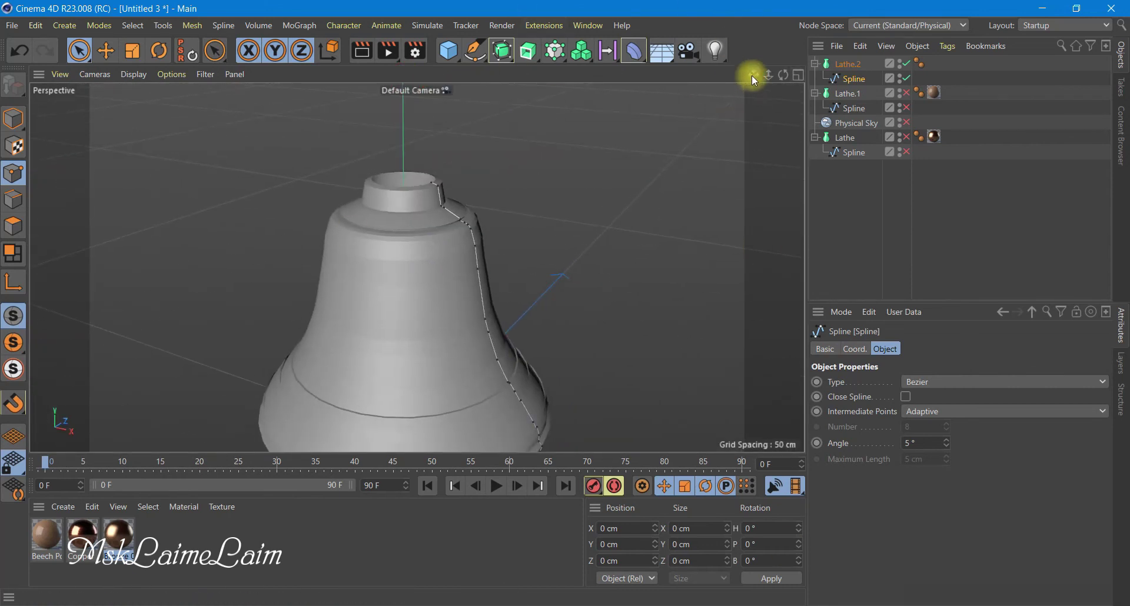
{"action": "left_click_drag", "start_coordinate": [751, 75], "coordinate": [563, 151]}
{"action": "left_click_drag", "start_coordinate": [785, 78], "coordinate": [574, 289]}
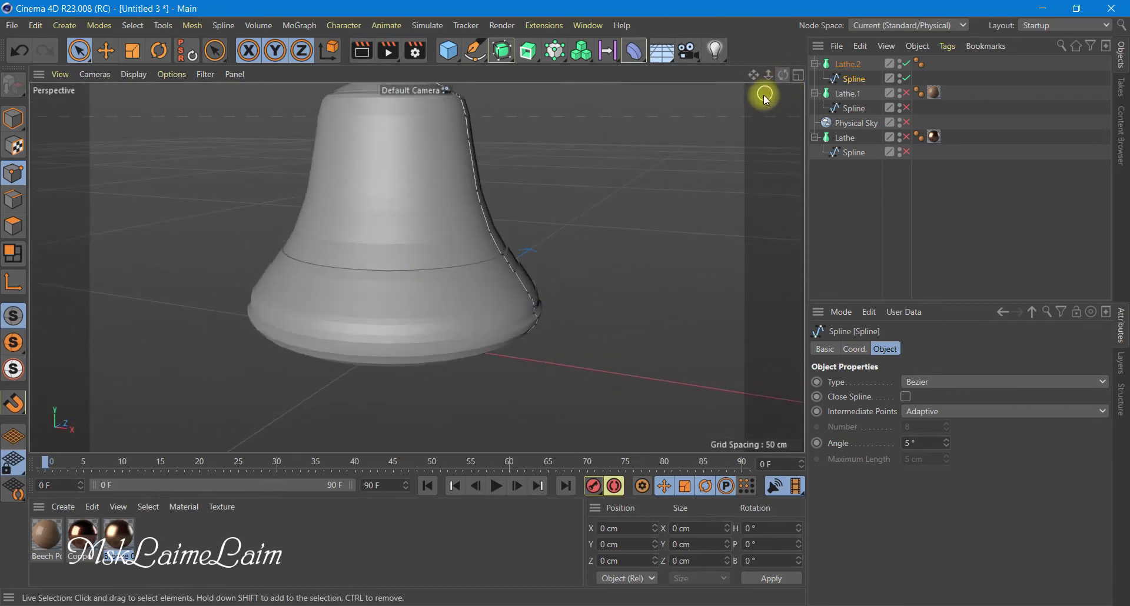
{"action": "left_click_drag", "start_coordinate": [752, 76], "coordinate": [782, 73]}
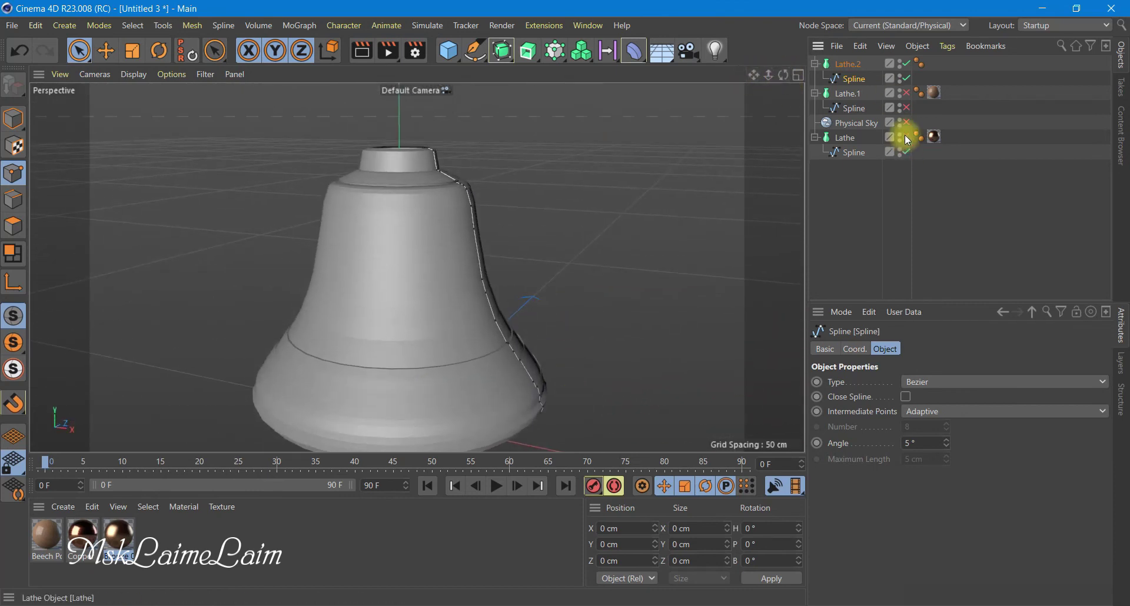
{"action": "left_click_drag", "start_coordinate": [905, 154], "coordinate": [907, 94]}
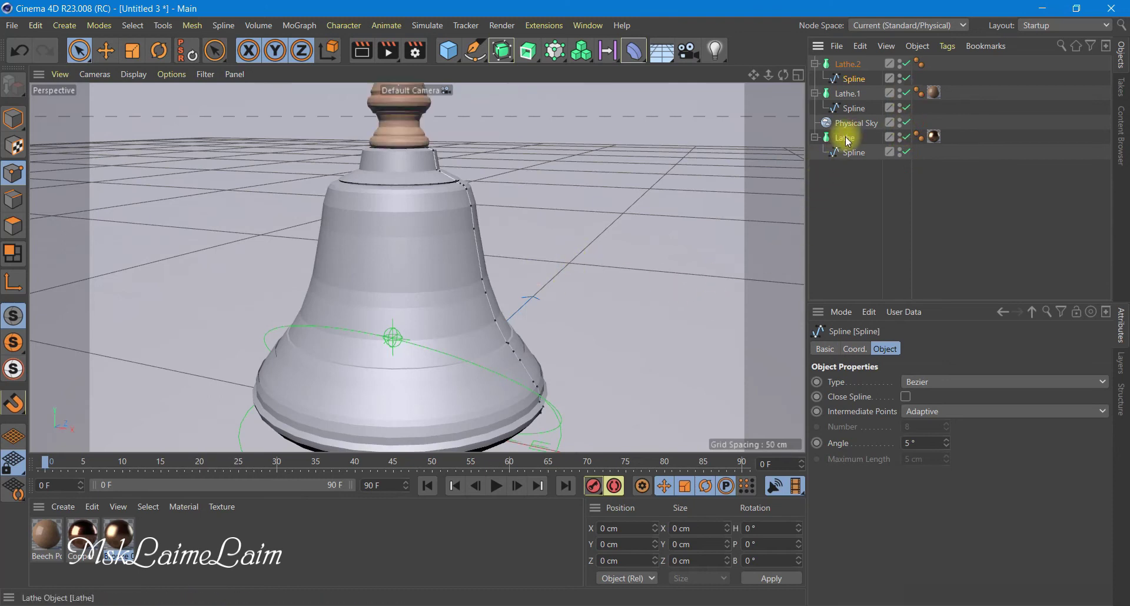
- Set the bell profile spline's intermediate points to Uniform with 8 points
{"action": "left_click", "coordinate": [847, 63]}
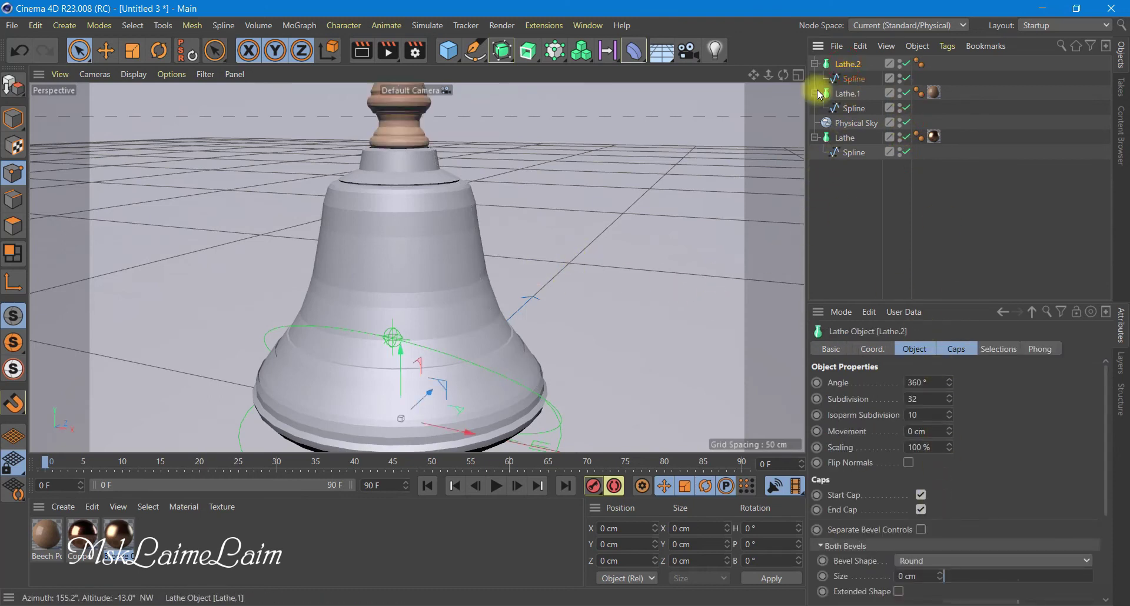
{"action": "left_click", "coordinate": [844, 78]}
{"action": "left_click", "coordinate": [927, 411]}
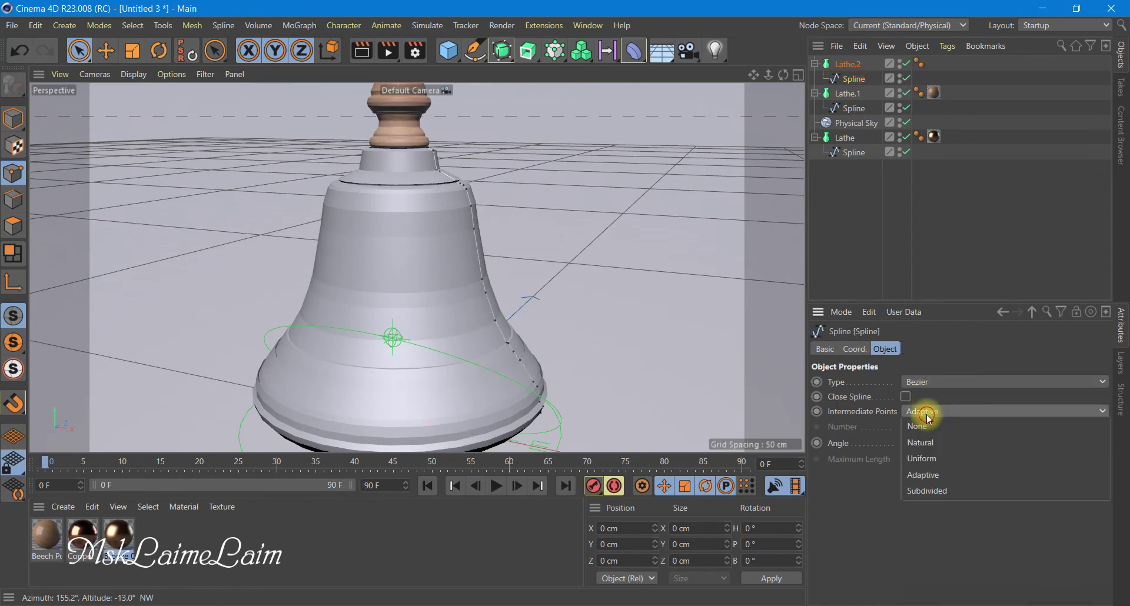
{"action": "left_click", "coordinate": [929, 459]}
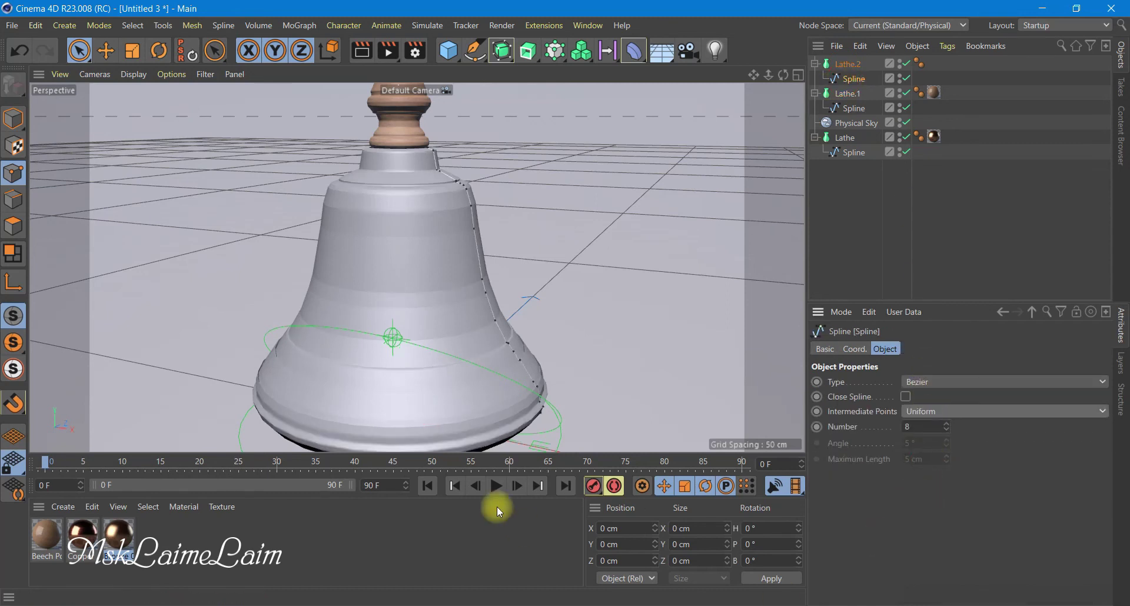
- Apply the Copper material to Lathe.2 and test-render it
{"action": "mouse_move", "coordinate": [349, 323]}
{"action": "left_mouse_down"}
{"action": "mouse_move", "coordinate": [866, 77]}
{"action": "mouse_move", "coordinate": [850, 65]}
{"action": "left_mouse_up"}
{"action": "scroll", "coordinate": [531, 219], "scroll_direction": "down", "scroll_amount": 3}
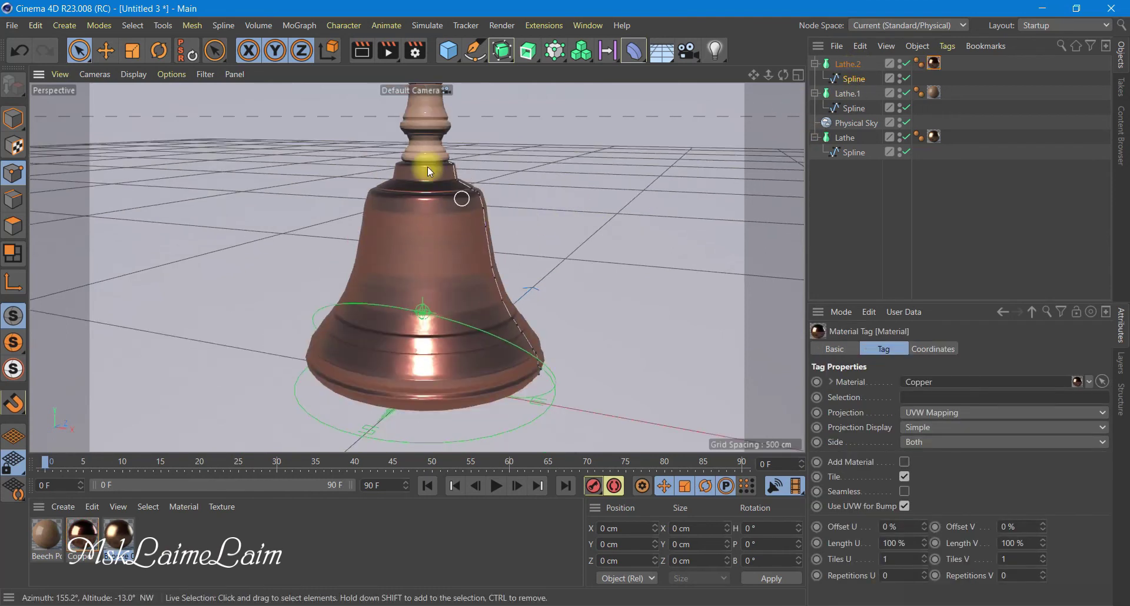
{"action": "left_click", "coordinate": [361, 53]}
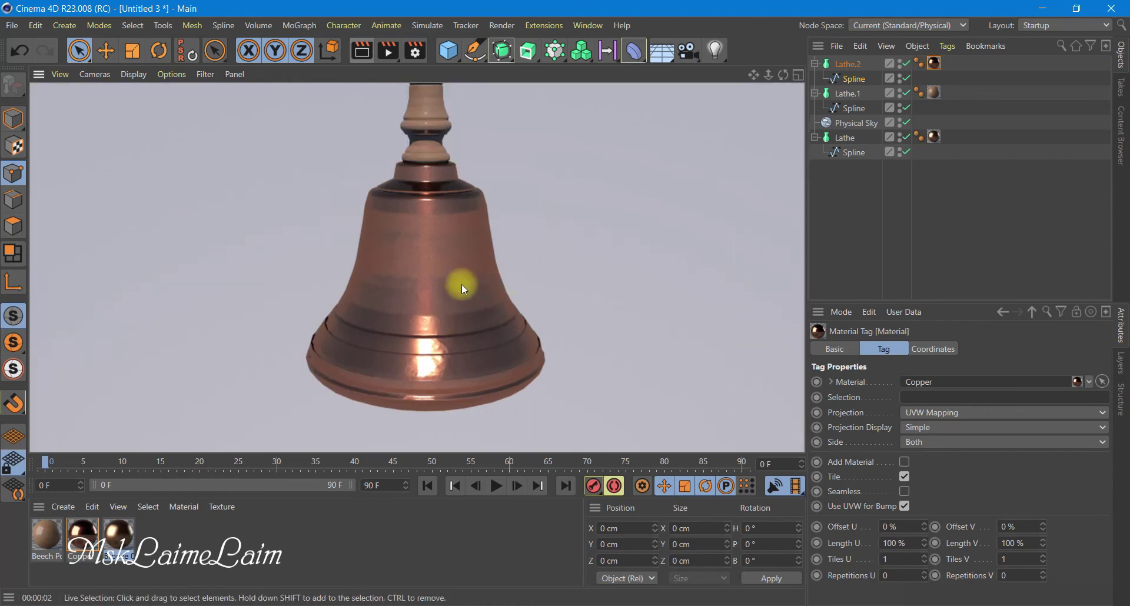
{"action": "left_click", "coordinate": [461, 284]}
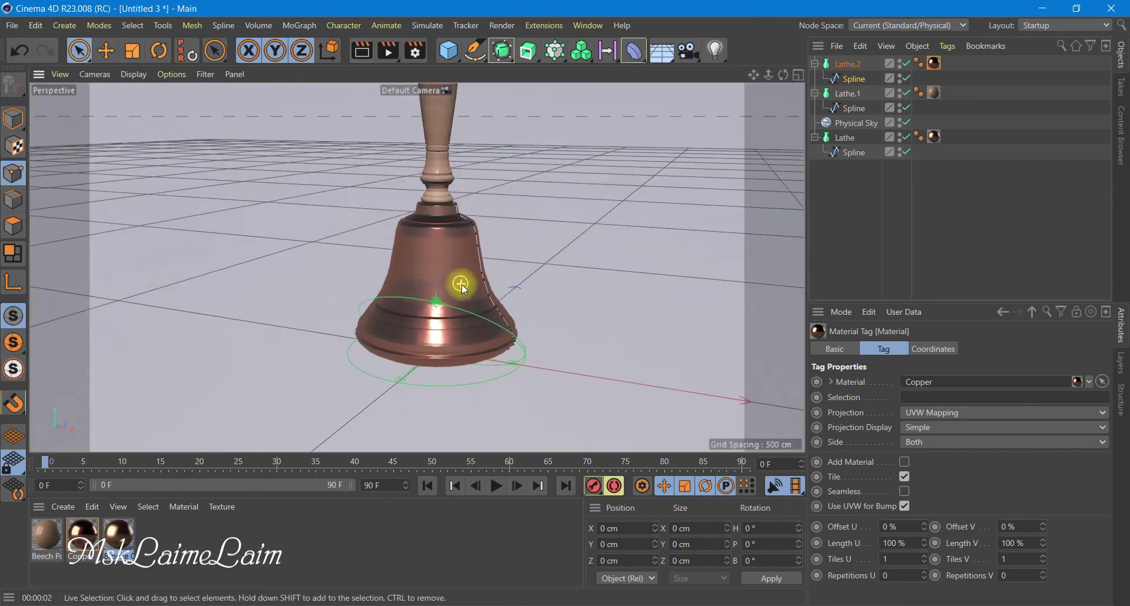
- Replace the bell's material with Bronze 02 and render again
{"action": "mouse_move", "coordinate": [120, 535]}
{"action": "left_mouse_down"}
{"action": "mouse_move", "coordinate": [950, 69]}
{"action": "mouse_move", "coordinate": [934, 63]}
{"action": "left_mouse_up"}
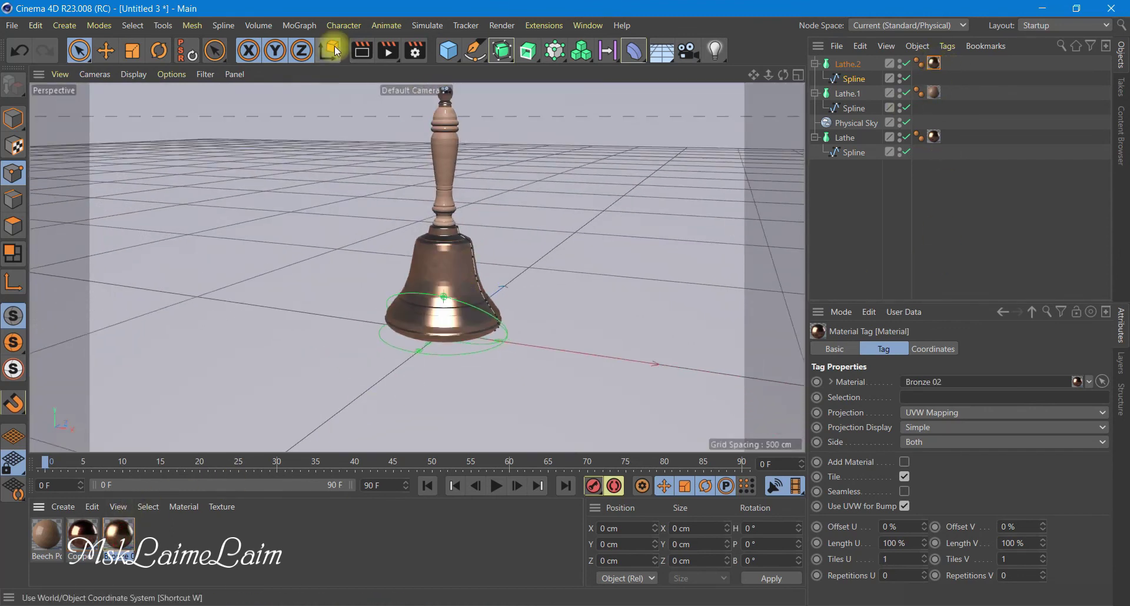
{"action": "left_click", "coordinate": [362, 51]}
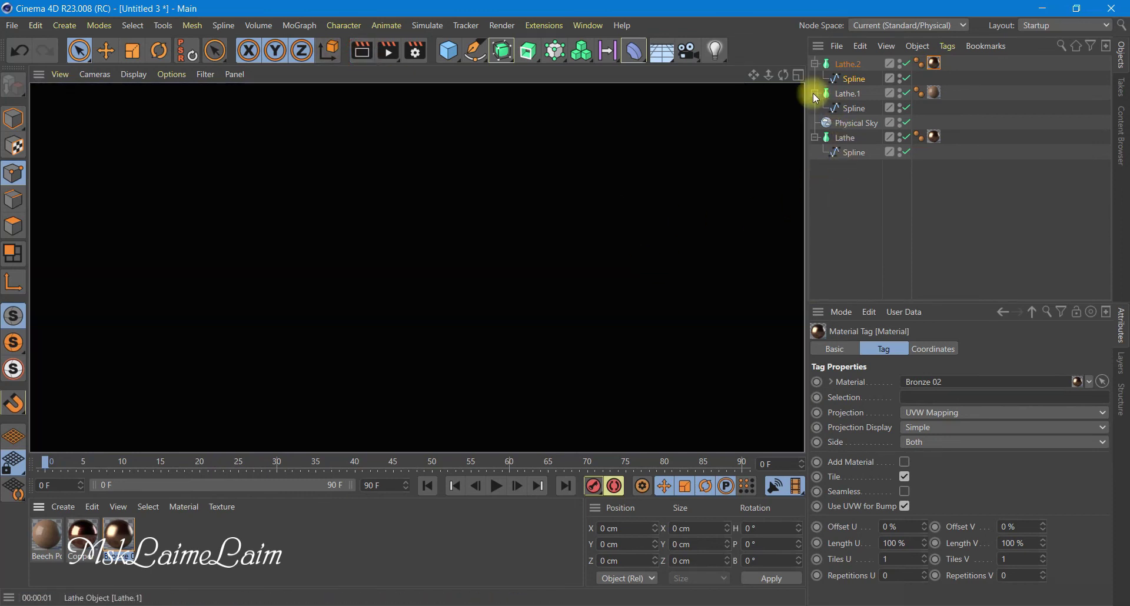
{"action": "left_click", "coordinate": [13, 117]}
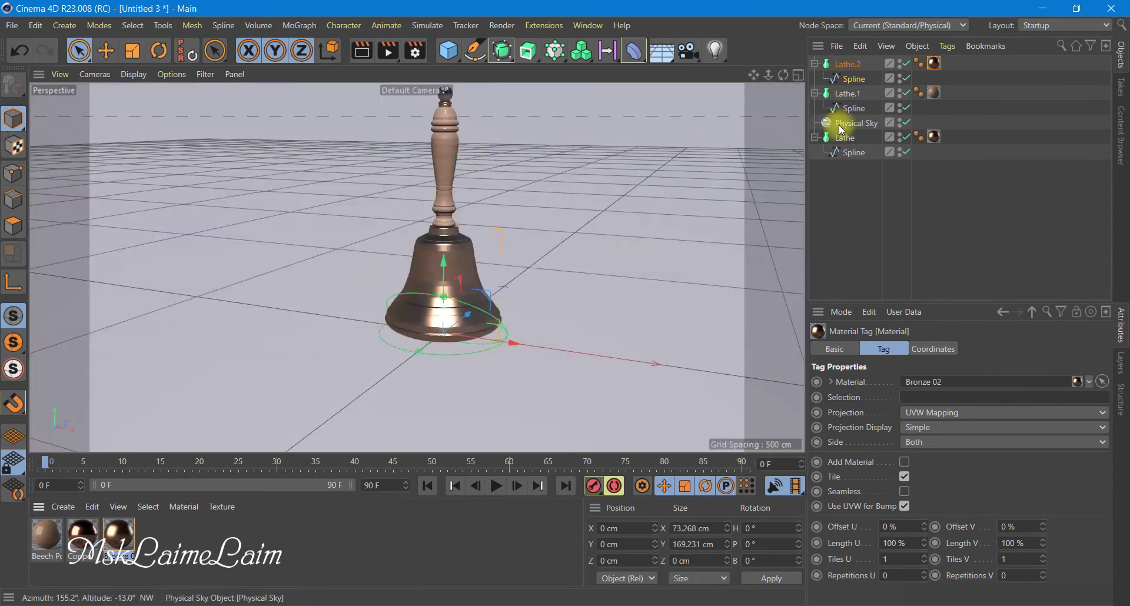
- Move Physical Sky to the bottom of the list and collapse Lathe, Lathe.1 and Lathe.2
{"action": "left_click_drag", "start_coordinate": [841, 122], "coordinate": [841, 203]}
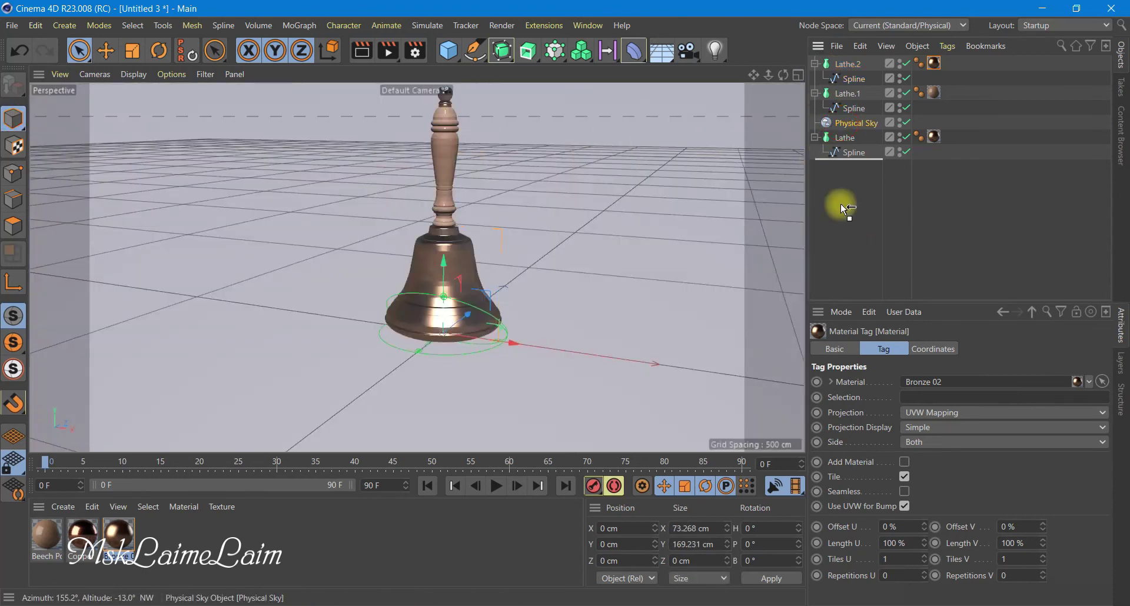
{"action": "left_click", "coordinate": [814, 63]}
{"action": "left_click", "coordinate": [815, 78]}
{"action": "left_click", "coordinate": [815, 93]}
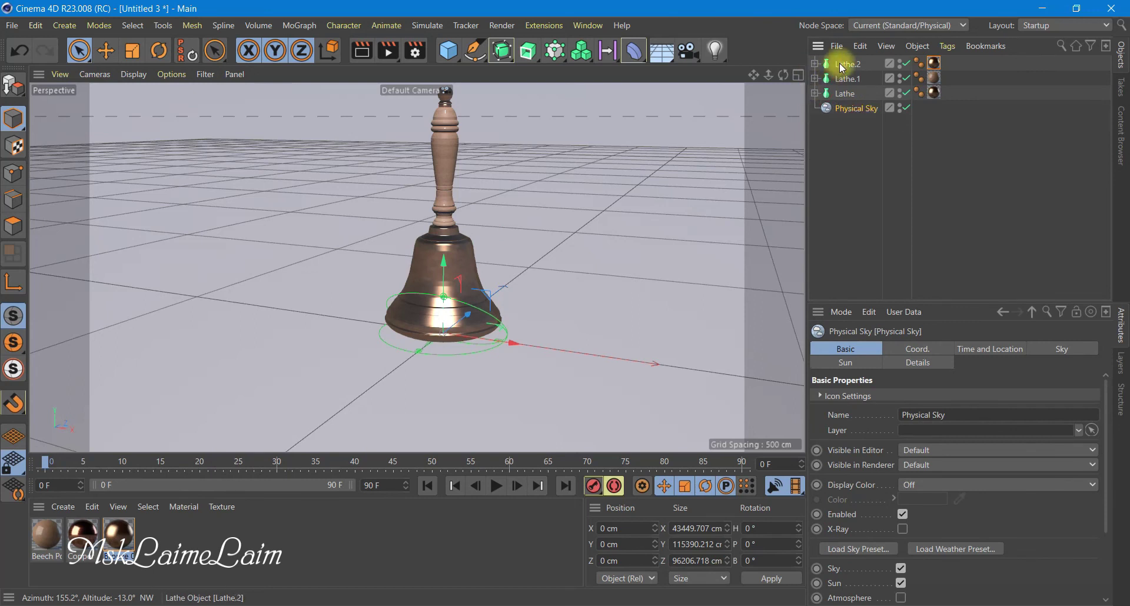
- Group the three Lathe objects under a new Null
{"action": "left_click", "coordinate": [843, 64]}
{"action": "left_click", "coordinate": [845, 93], "text": "shift"}
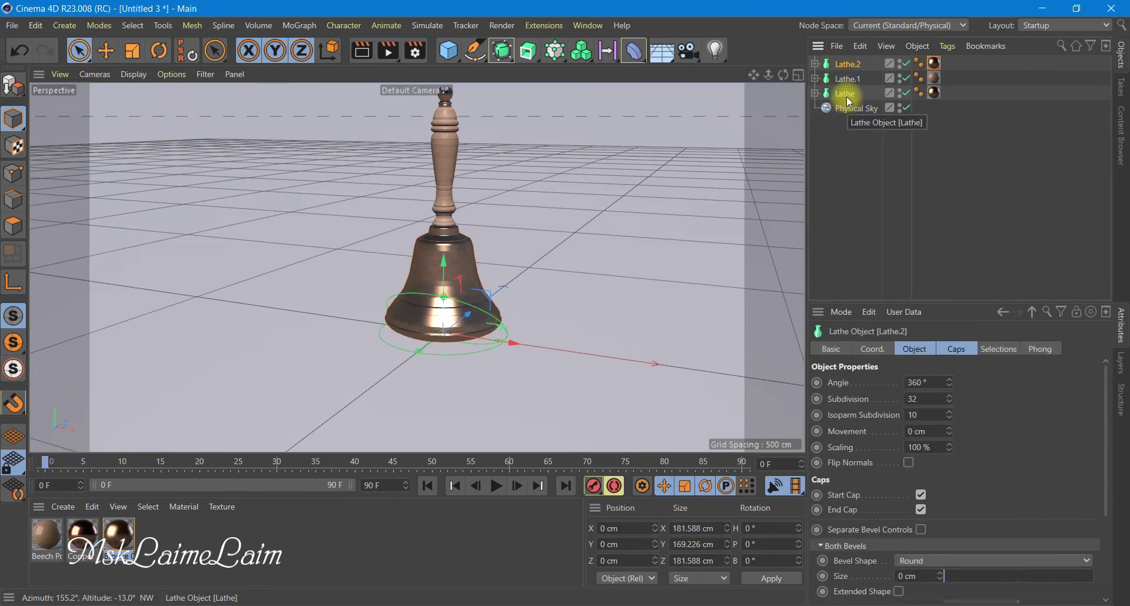
{"action": "right_click", "coordinate": [845, 94]}
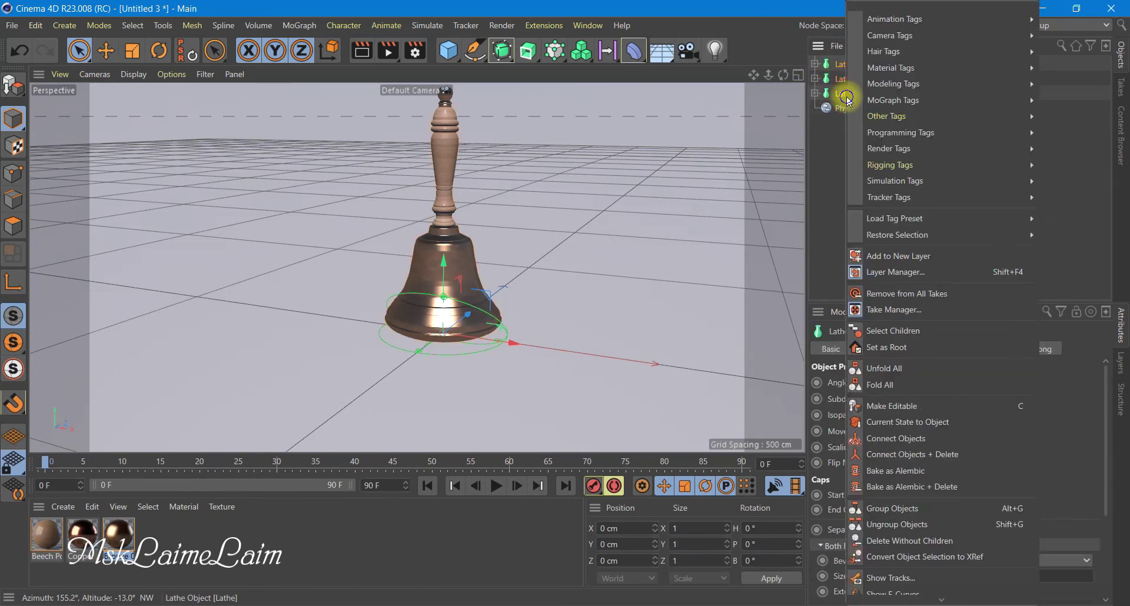
{"action": "left_click", "coordinate": [889, 509]}
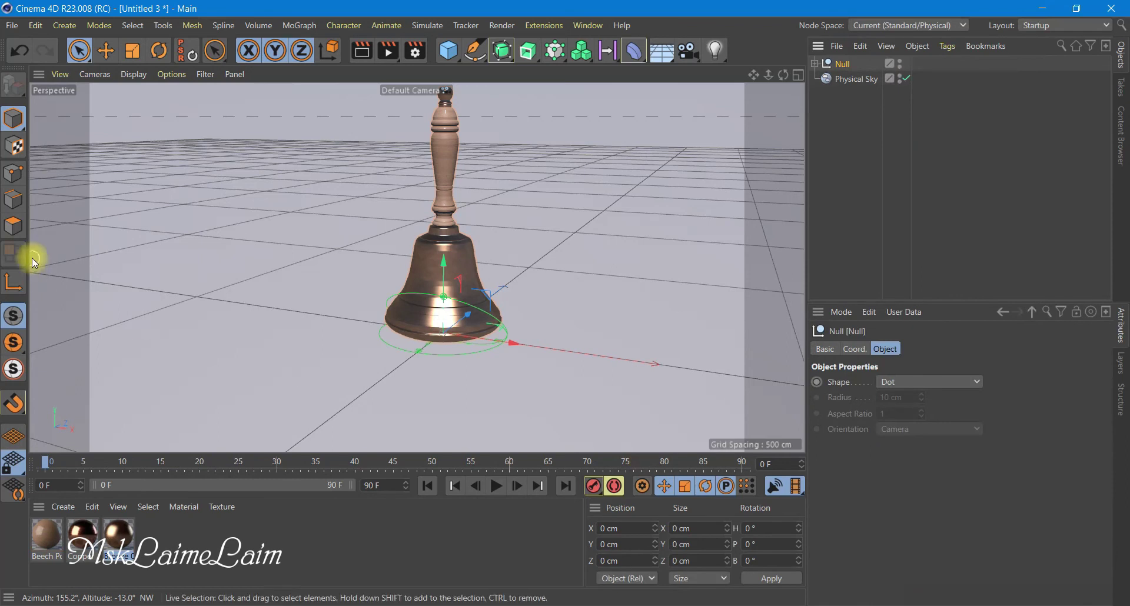
{"action": "left_click", "coordinate": [13, 282]}
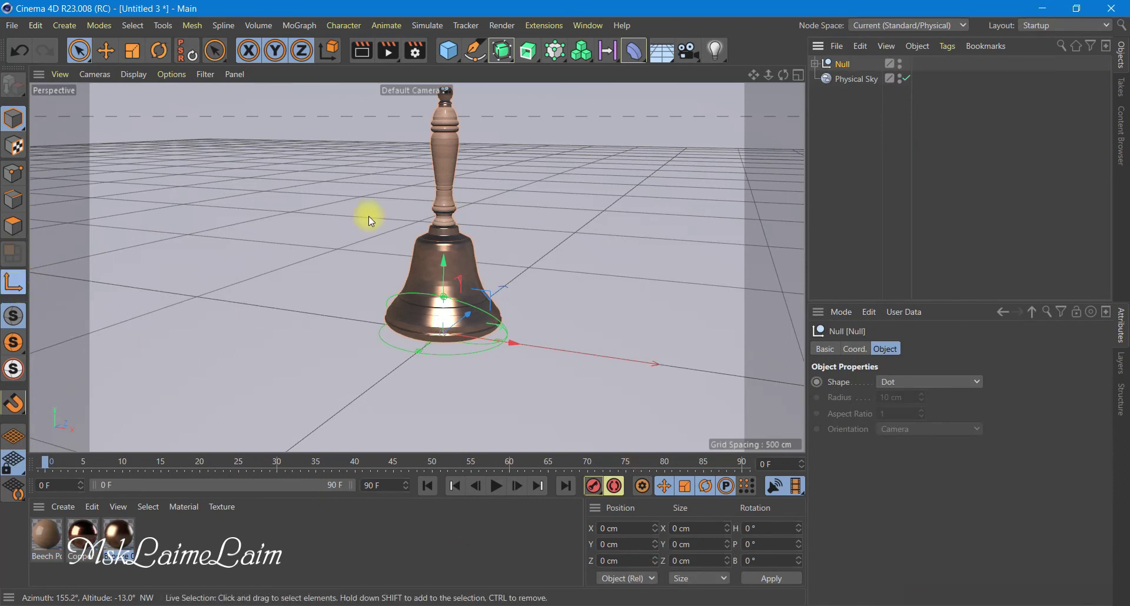
{"action": "left_click", "coordinate": [797, 75]}
- Hide the background reference picture in the maximized Front view
{"action": "left_click", "coordinate": [797, 275]}
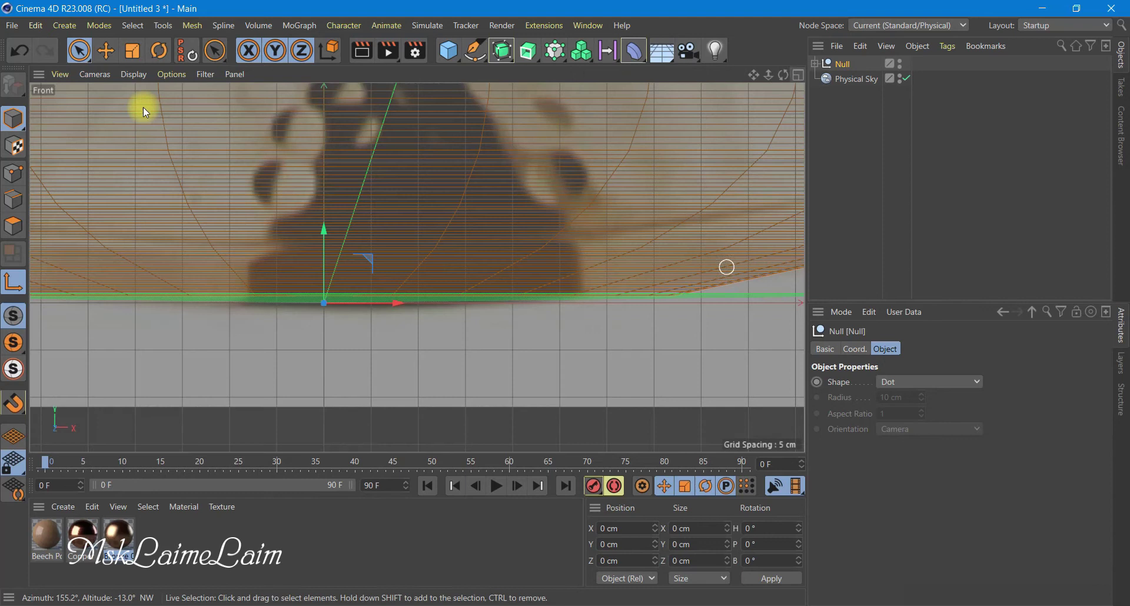
{"action": "left_click", "coordinate": [175, 75]}
{"action": "left_click", "coordinate": [206, 478]}
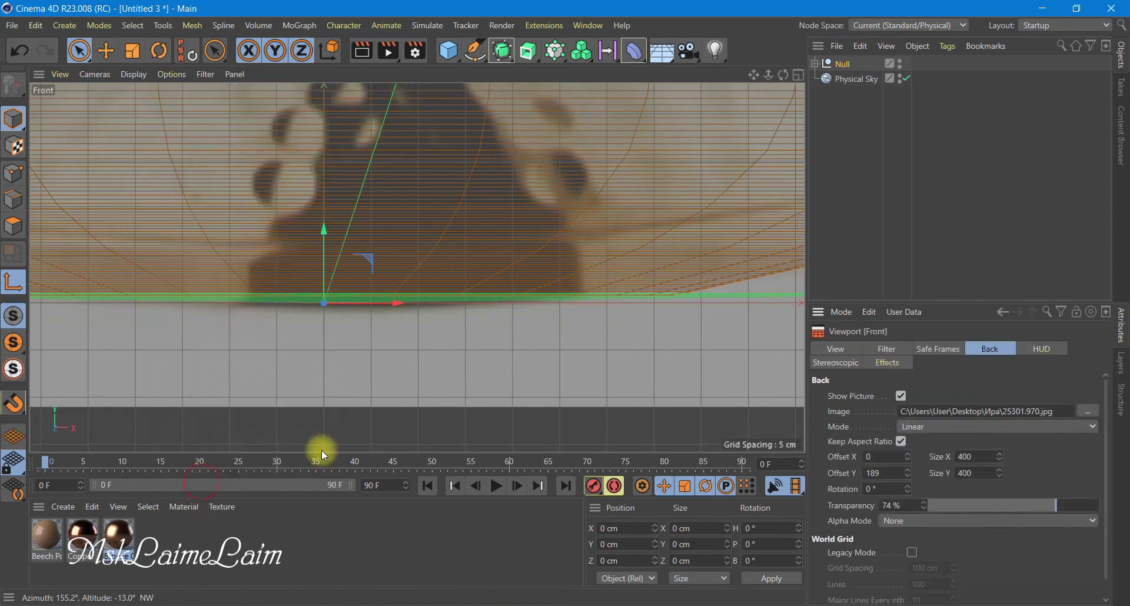
{"action": "left_click", "coordinate": [900, 396]}
{"action": "scroll", "coordinate": [499, 203], "scroll_direction": "down", "scroll_amount": 2}
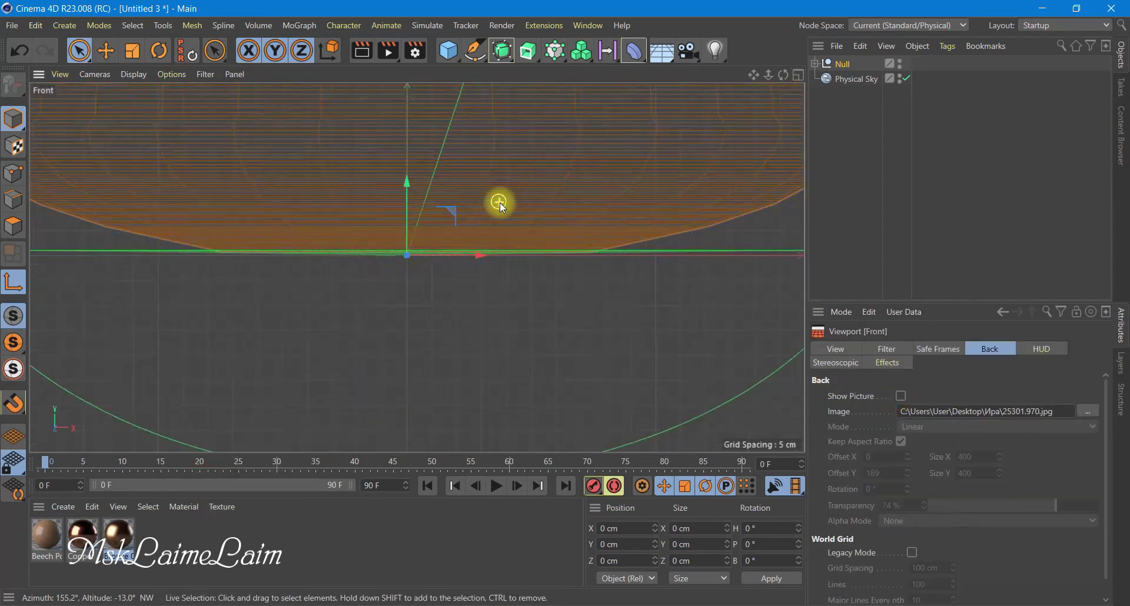
{"action": "scroll", "coordinate": [499, 202], "scroll_direction": "down", "scroll_amount": 3}
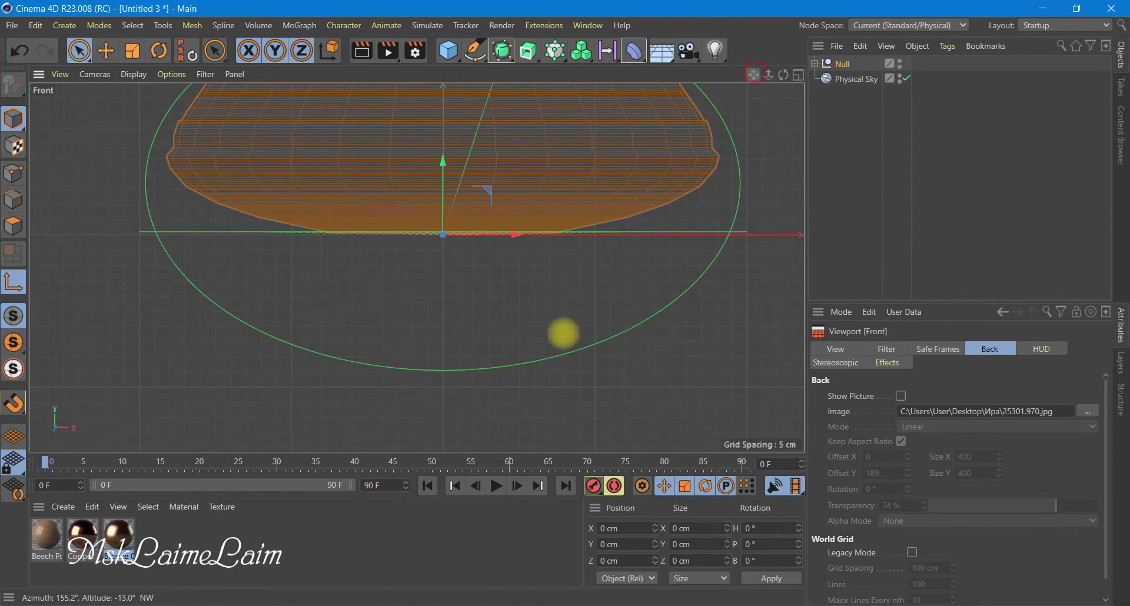
- Move the Null's axis up to the handle top at Y 371.665 cm, leaving the bell unmoved
{"action": "middle_click_drag", "start_coordinate": [563, 327], "coordinate": [542, 547]}
{"action": "scroll", "coordinate": [393, 283], "scroll_direction": "down", "scroll_amount": 3}
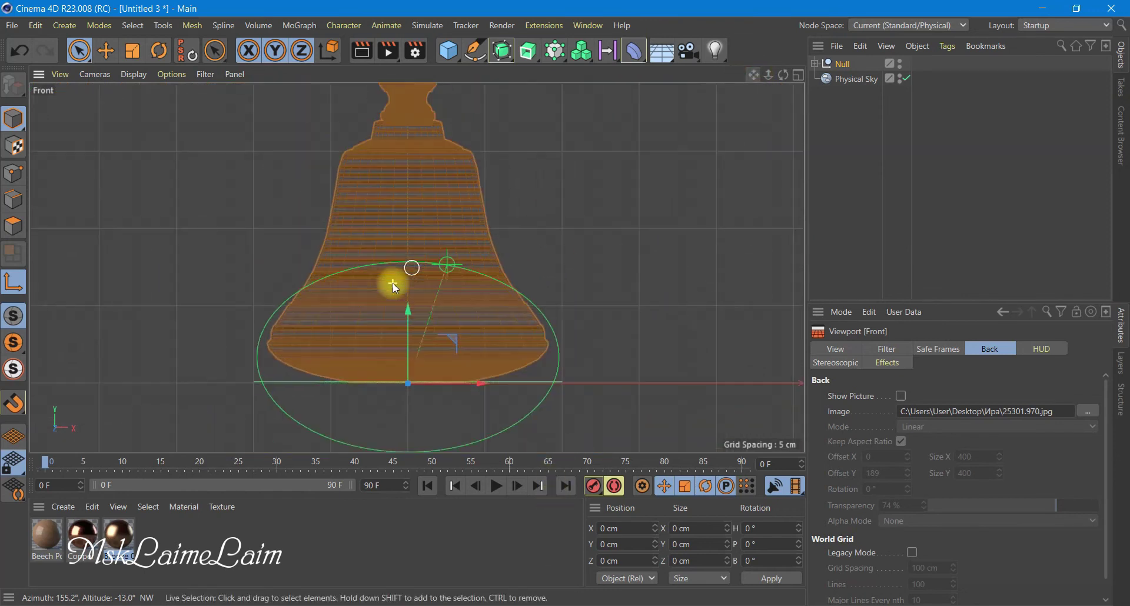
{"action": "scroll", "coordinate": [393, 285], "scroll_direction": "down", "scroll_amount": 2}
{"action": "scroll", "coordinate": [395, 288], "scroll_direction": "down", "scroll_amount": 2}
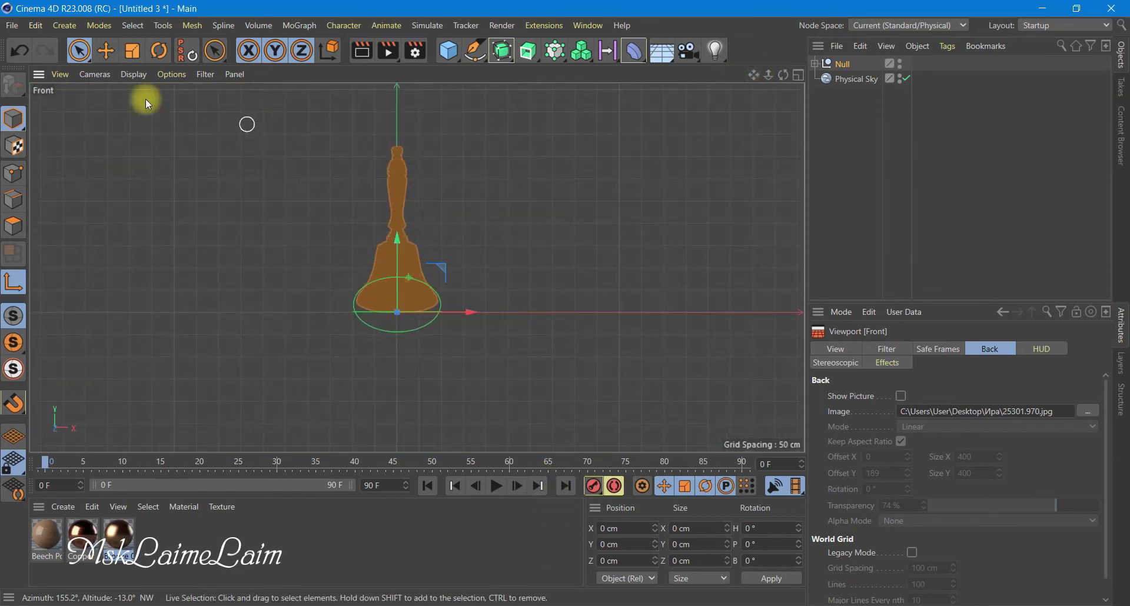
{"action": "key", "text": "e"}
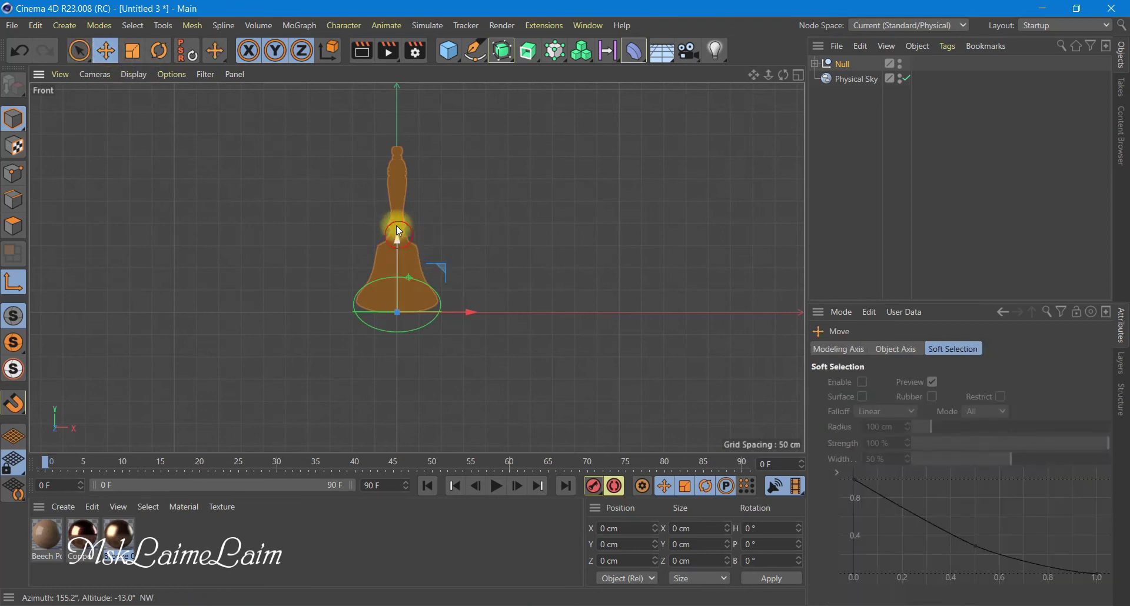
{"action": "left_click_drag", "start_coordinate": [398, 231], "coordinate": [565, 303]}
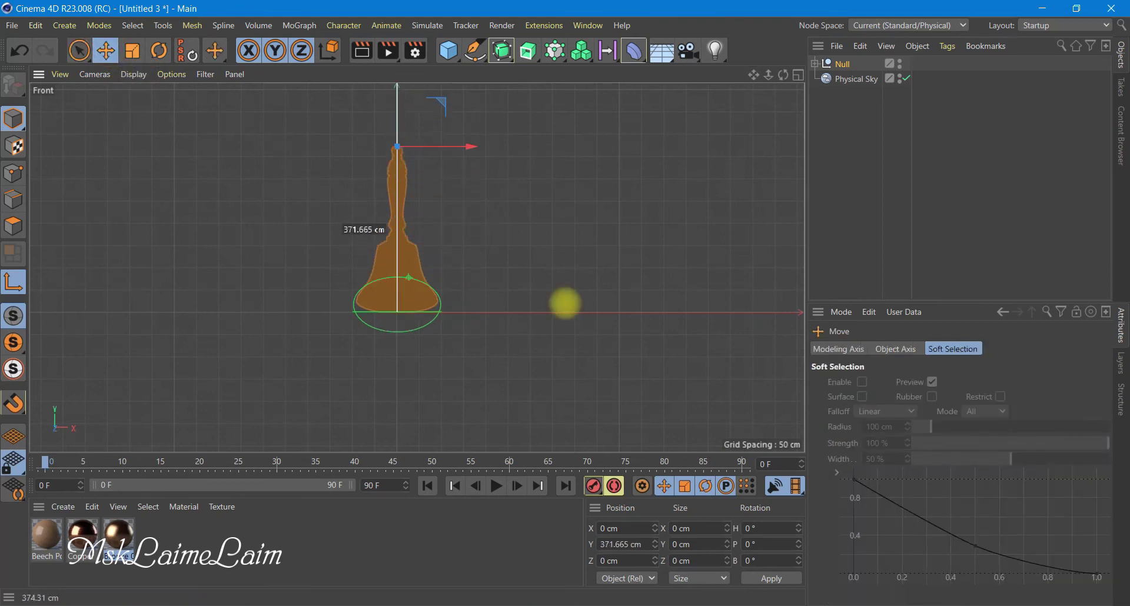
{"action": "left_click", "coordinate": [22, 283]}
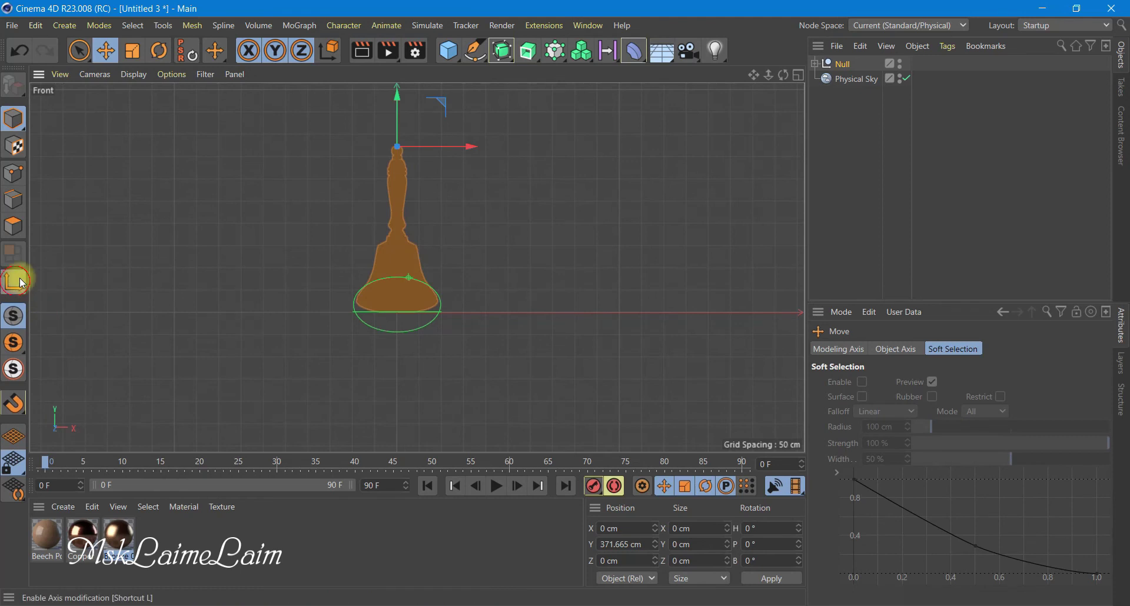
{"action": "left_click", "coordinate": [798, 74]}
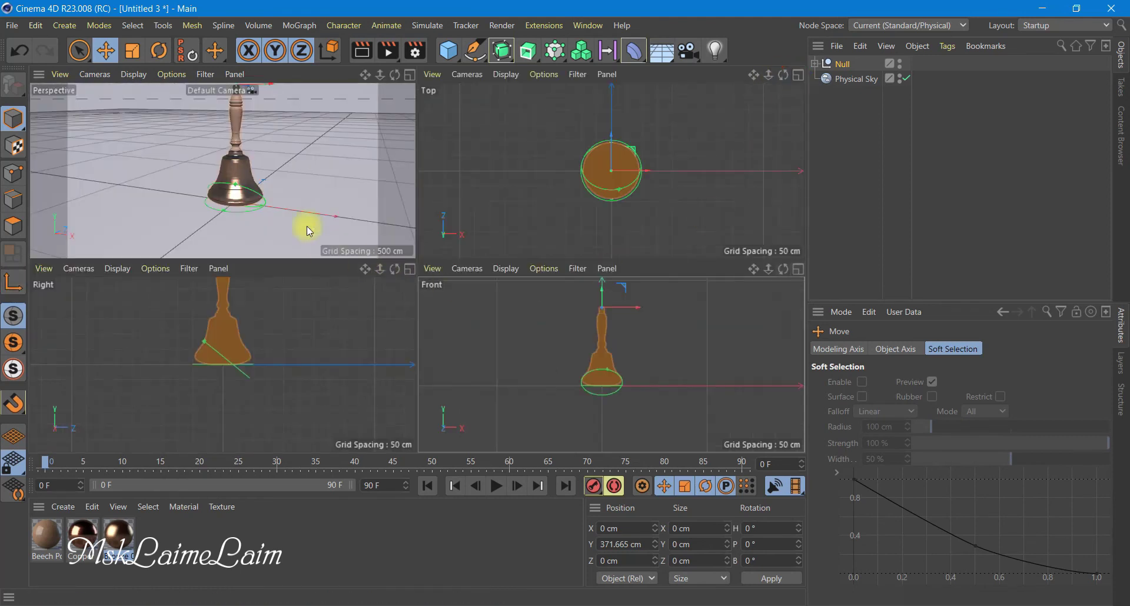
{"action": "left_click", "coordinate": [410, 75]}
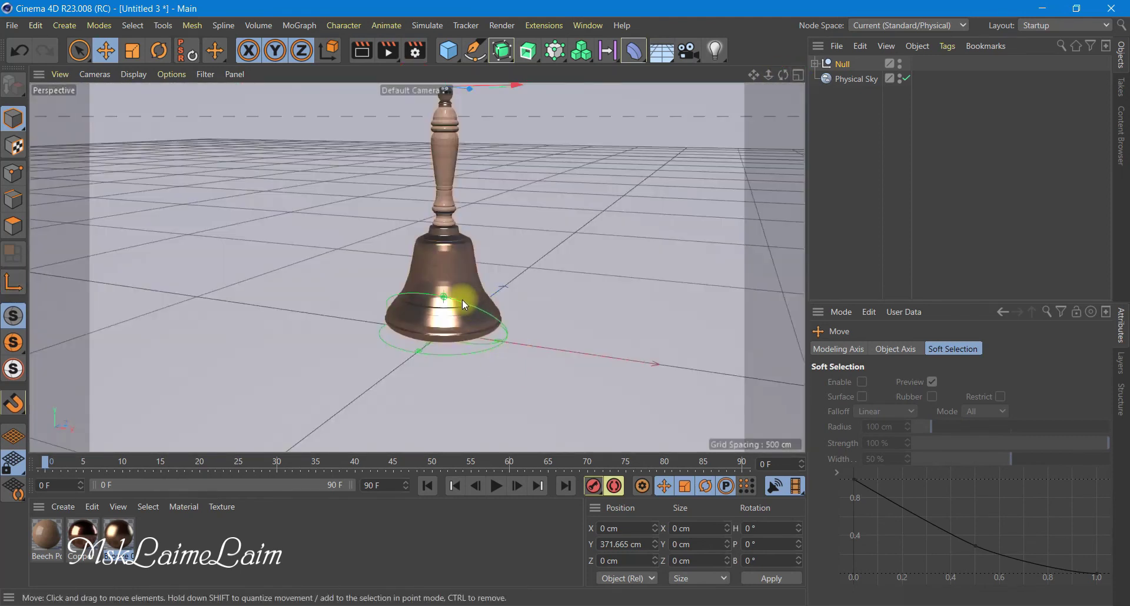
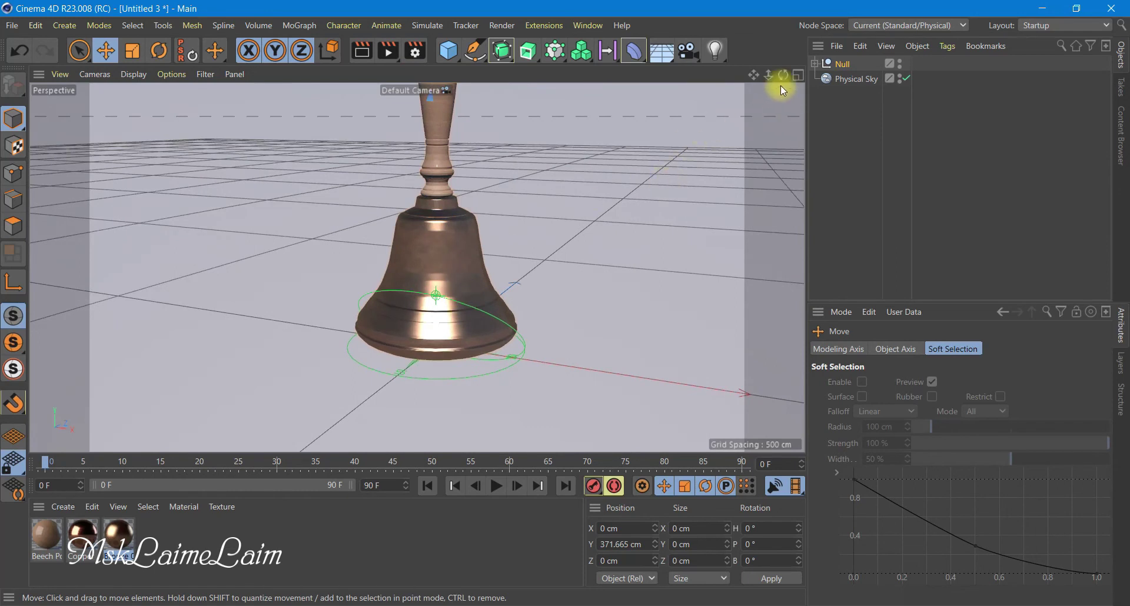
- Orbit and pan around the bell, then fill the workspace with the Front viewport
{"action": "mouse_move", "coordinate": [783, 76]}
{"action": "left_mouse_down"}
{"action": "mouse_move", "coordinate": [570, 187]}
{"action": "mouse_move", "coordinate": [546, 289]}
{"action": "left_mouse_up"}
{"action": "mouse_move", "coordinate": [748, 72]}
{"action": "left_mouse_down"}
{"action": "mouse_move", "coordinate": [540, 388]}
{"action": "mouse_move", "coordinate": [538, 379]}
{"action": "left_mouse_up"}
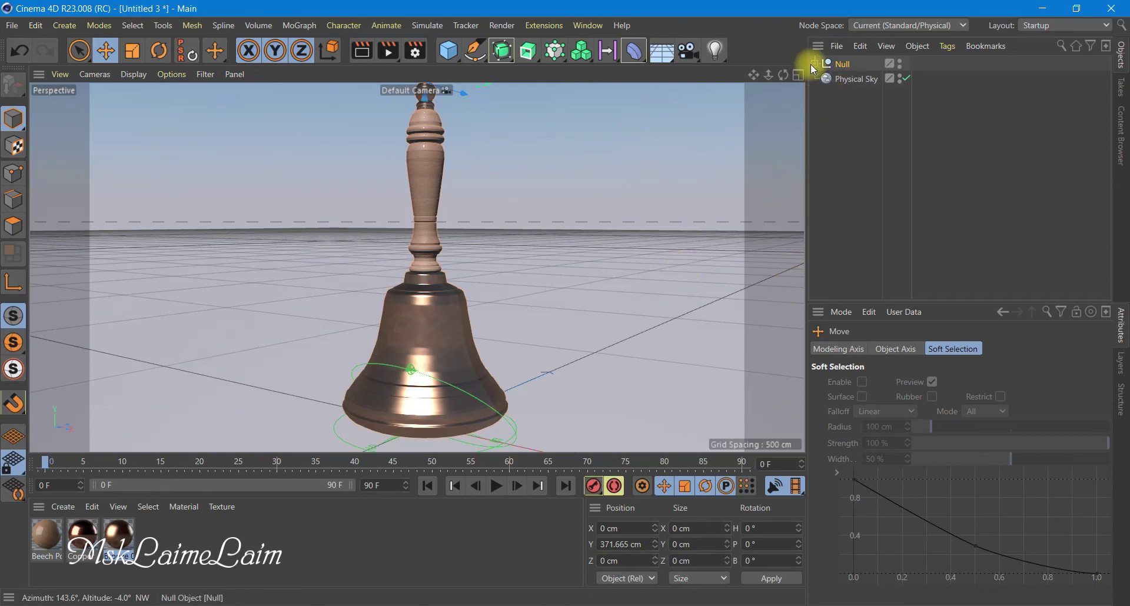
{"action": "left_click", "coordinate": [798, 75]}
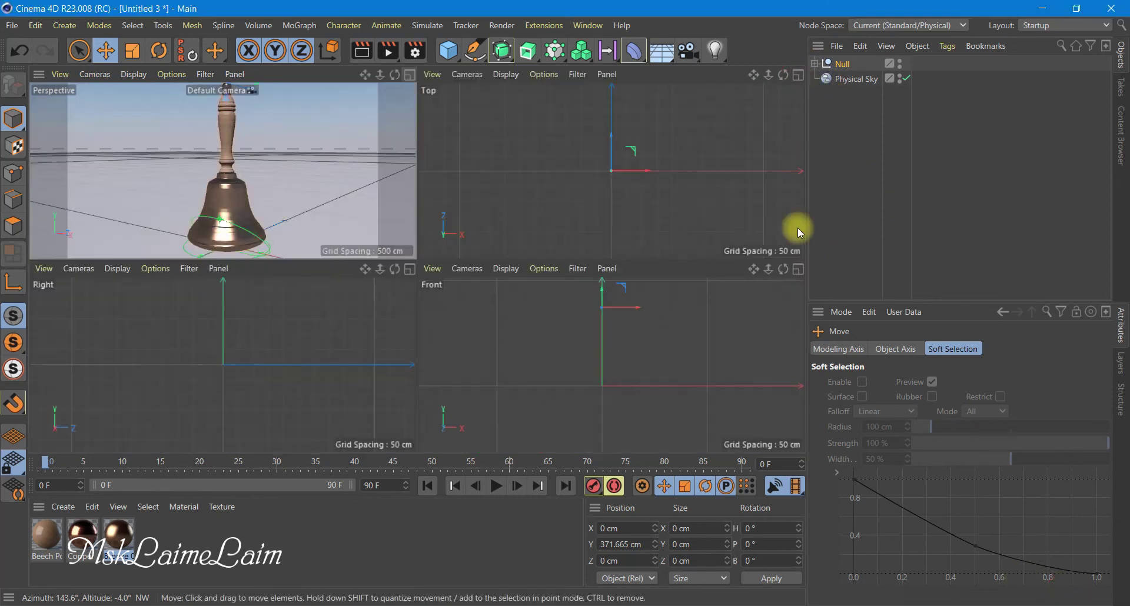
{"action": "left_click", "coordinate": [798, 269]}
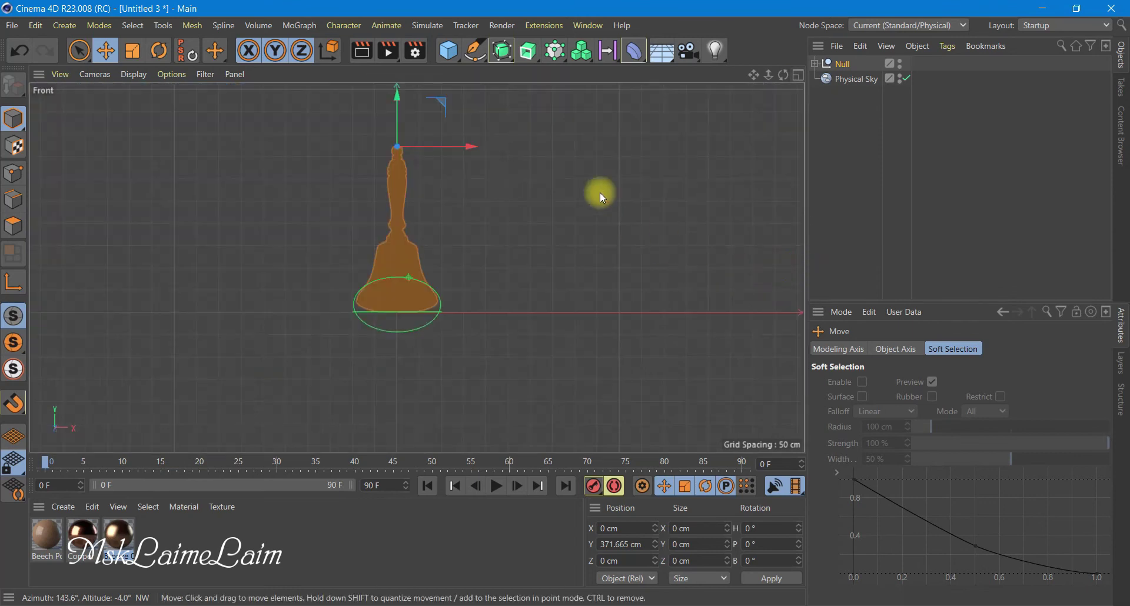
- Add a Capsule with a 7 cm radius and 200 cm height under the bell
{"action": "left_click", "coordinate": [458, 57]}
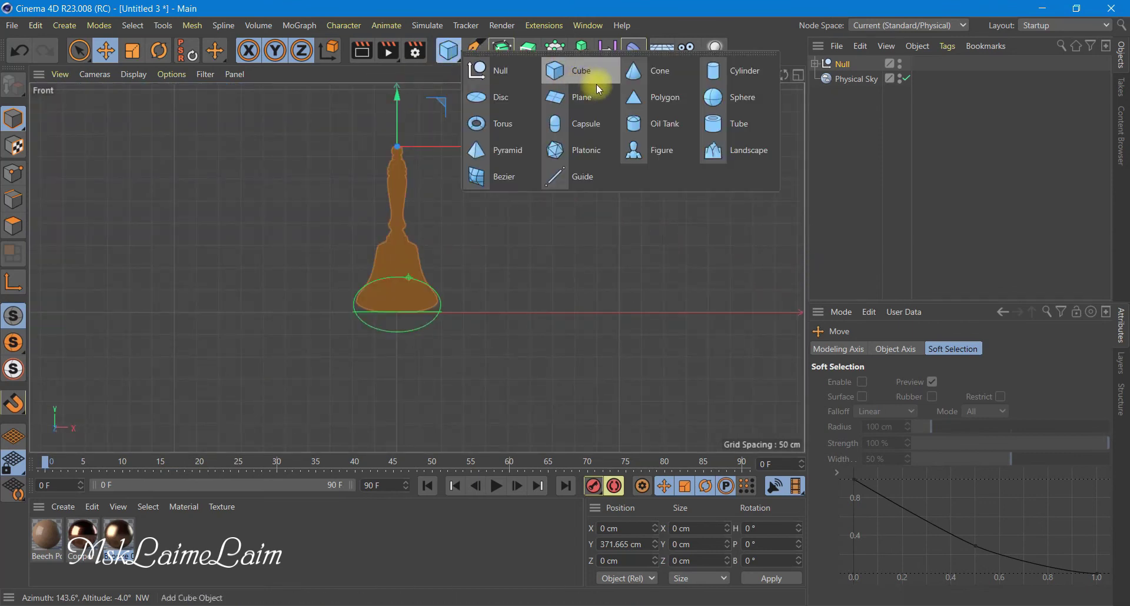
{"action": "left_click", "coordinate": [578, 114]}
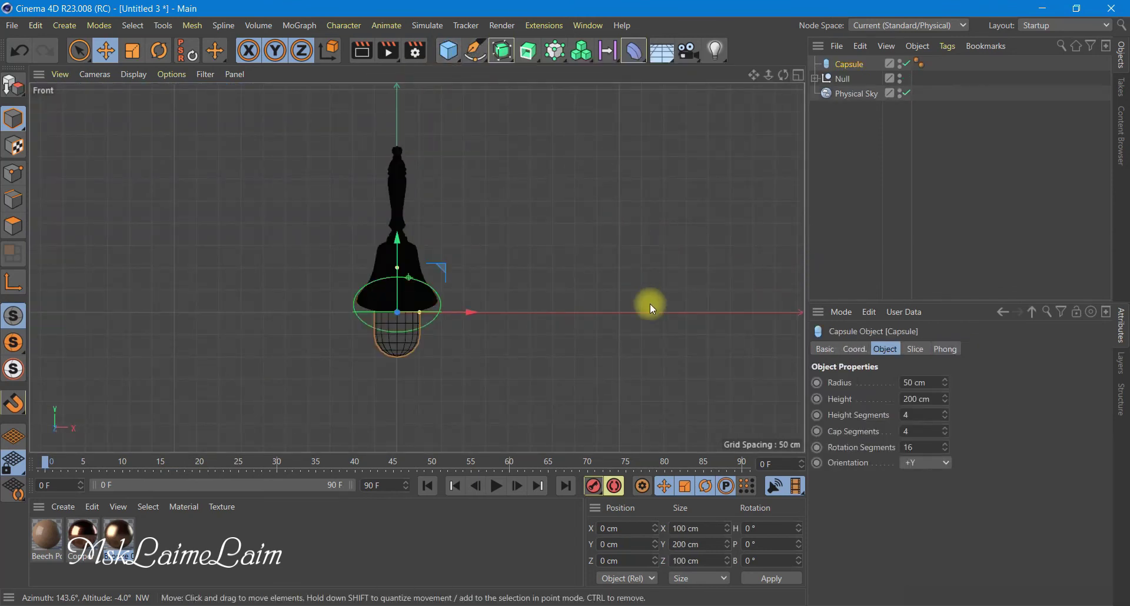
{"action": "left_click", "coordinate": [922, 382]}
{"action": "type", "text": "10"}
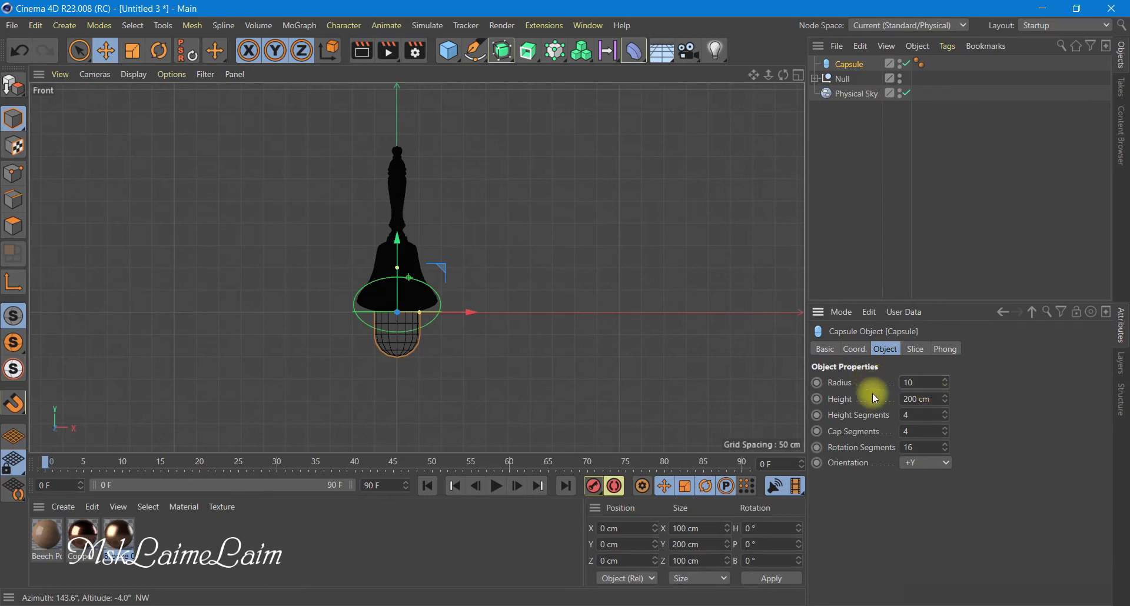
{"action": "key", "text": "Return"}
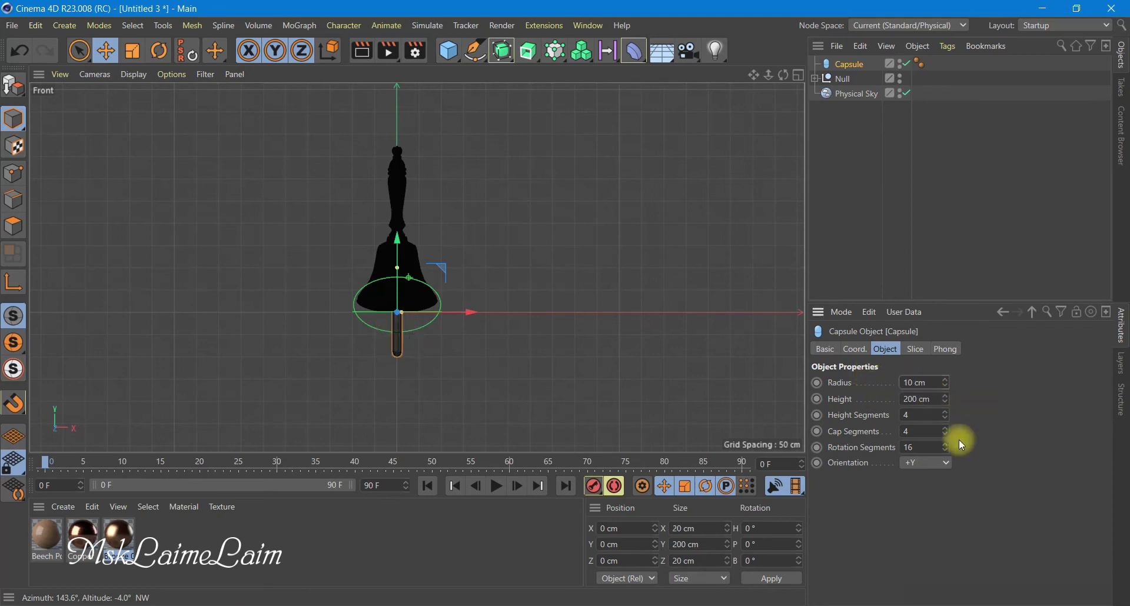
{"action": "scroll", "coordinate": [466, 367], "scroll_direction": "up", "scroll_amount": 3}
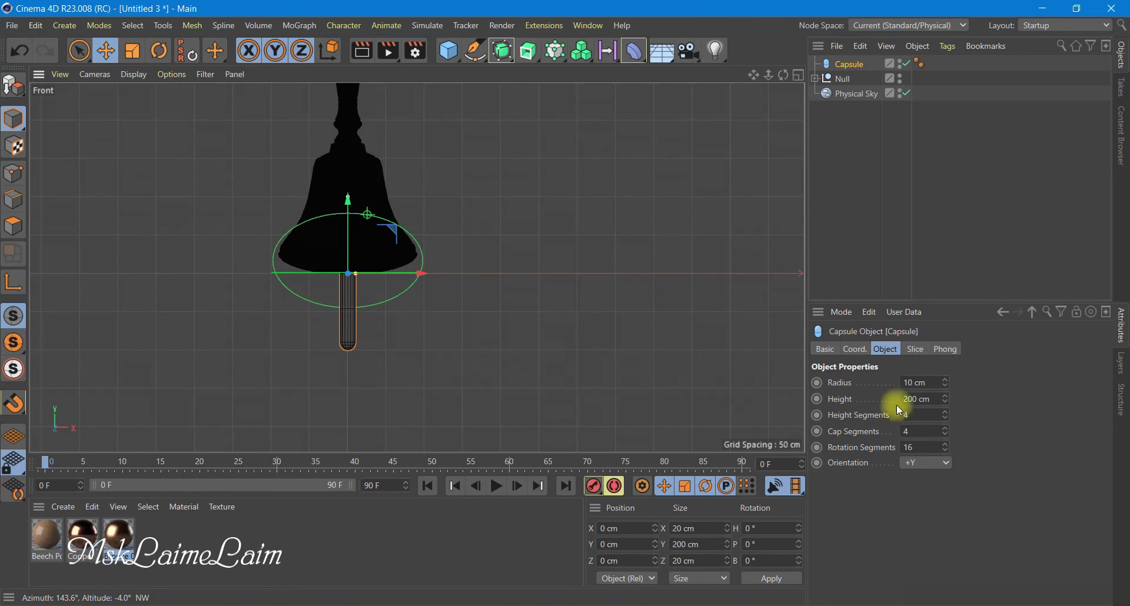
{"action": "left_click", "coordinate": [930, 383]}
{"action": "type", "text": "7"}
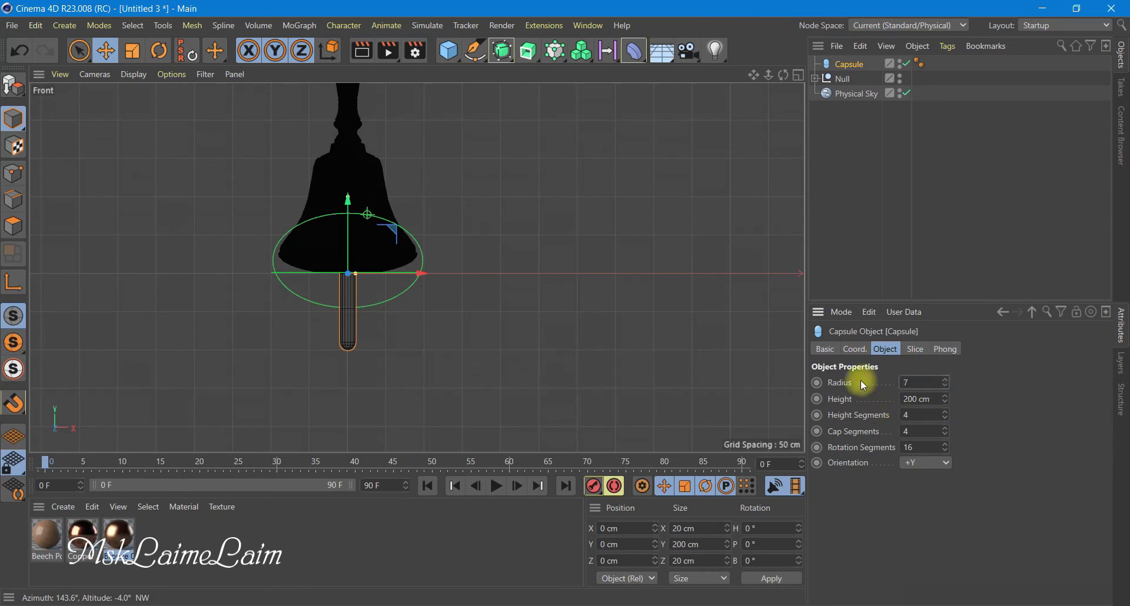
{"action": "key", "text": "Return"}
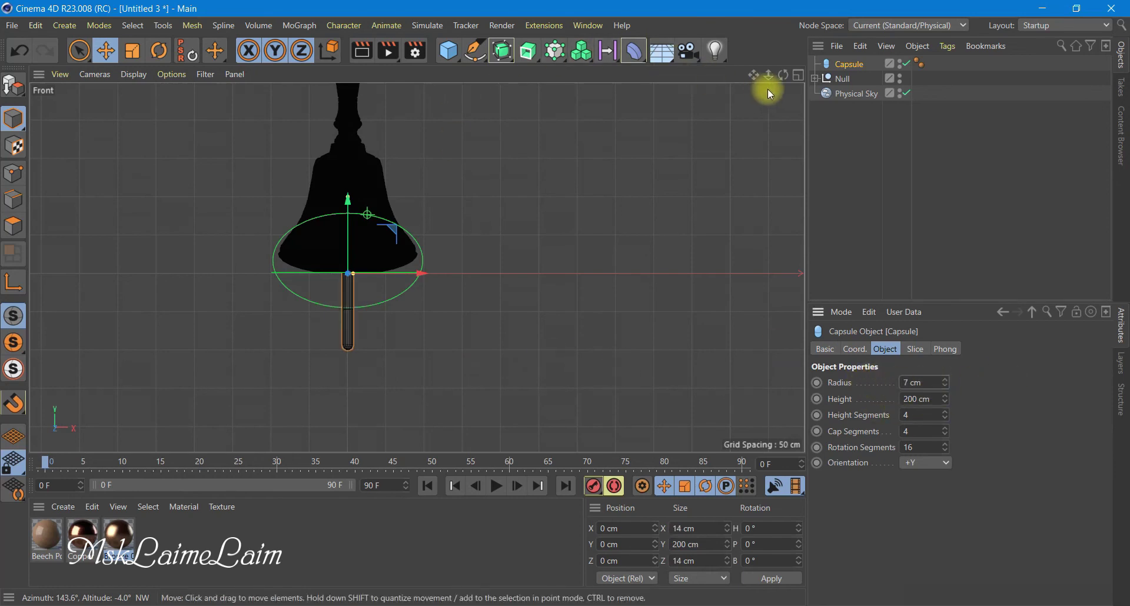
{"action": "left_click", "coordinate": [798, 75]}
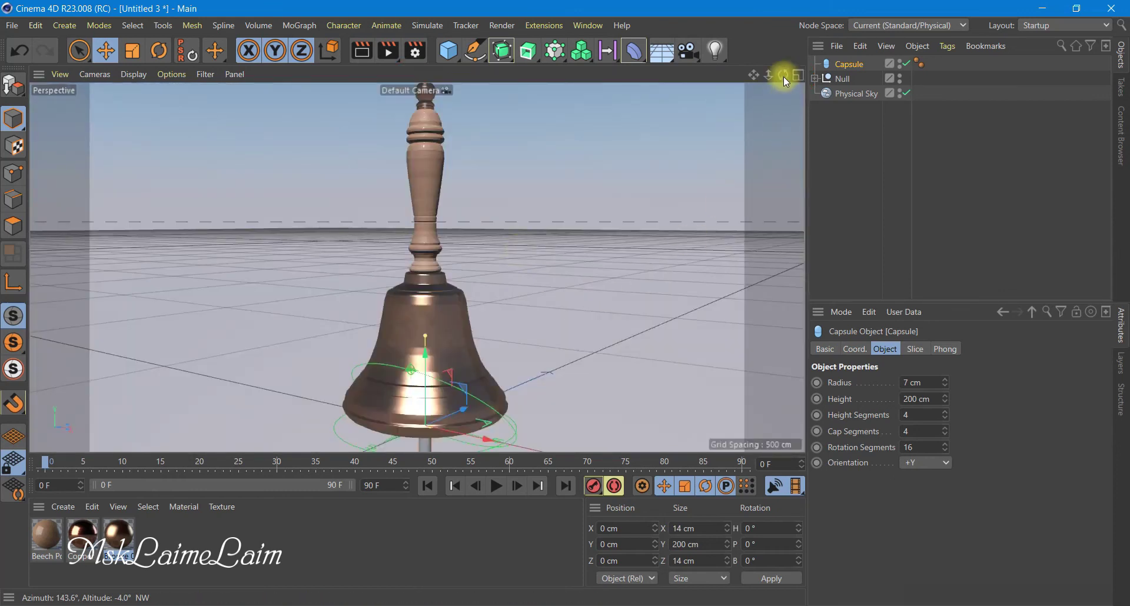
{"action": "mouse_move", "coordinate": [783, 75]}
{"action": "left_mouse_down"}
{"action": "mouse_move", "coordinate": [575, 212]}
{"action": "mouse_move", "coordinate": [560, 285]}
{"action": "left_mouse_up"}
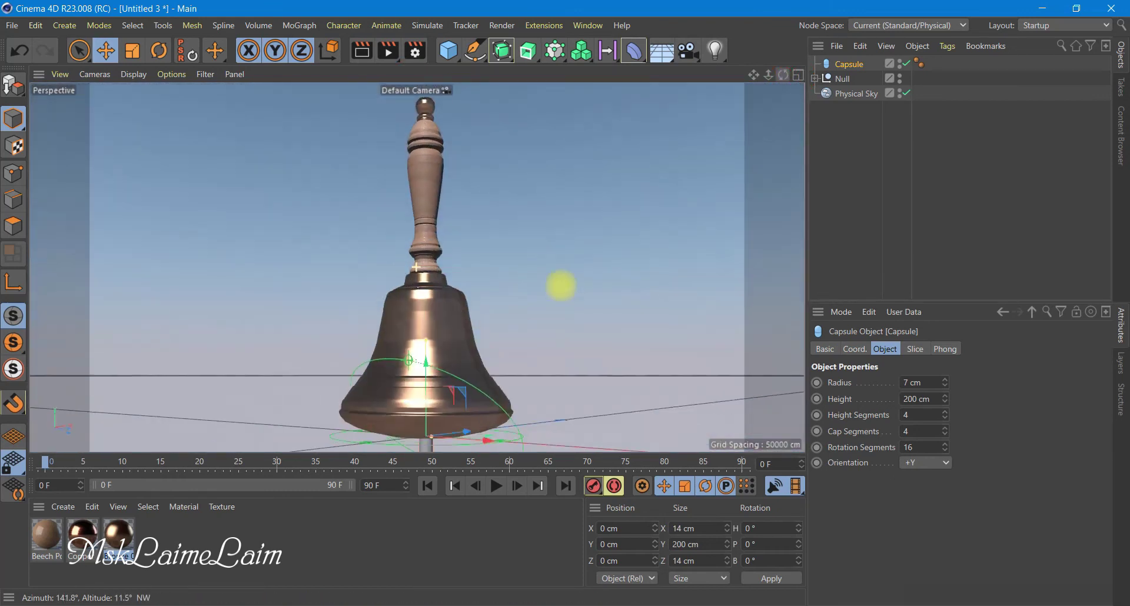
- In the Front view, raise the Capsule to Y 56.335 cm so it sits inside the bell
{"action": "left_click", "coordinate": [798, 75]}
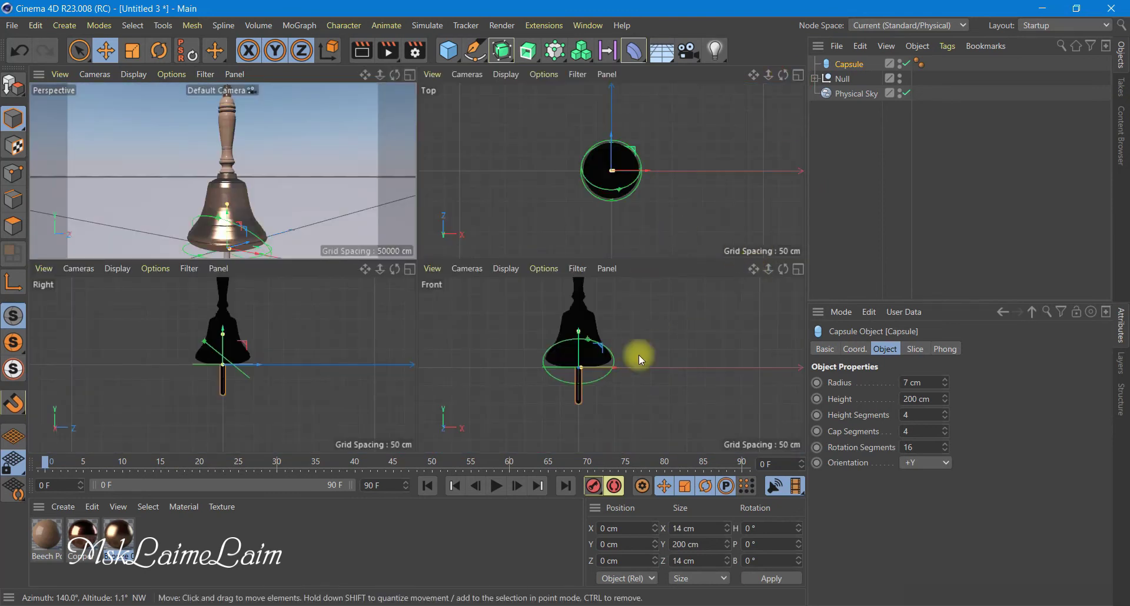
{"action": "left_click", "coordinate": [136, 74]}
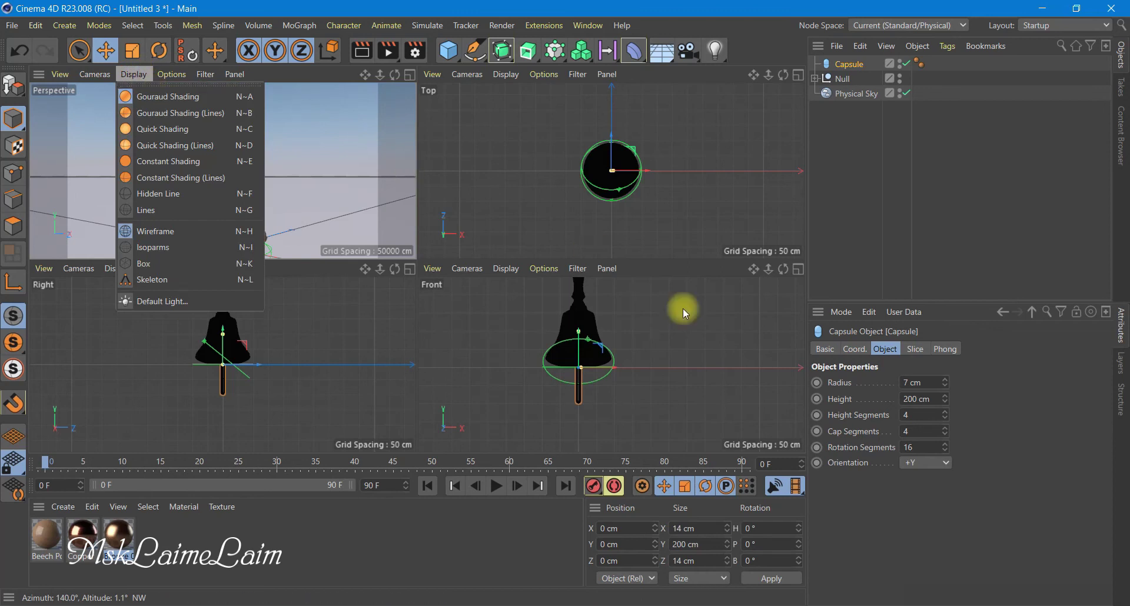
{"action": "left_click", "coordinate": [799, 281]}
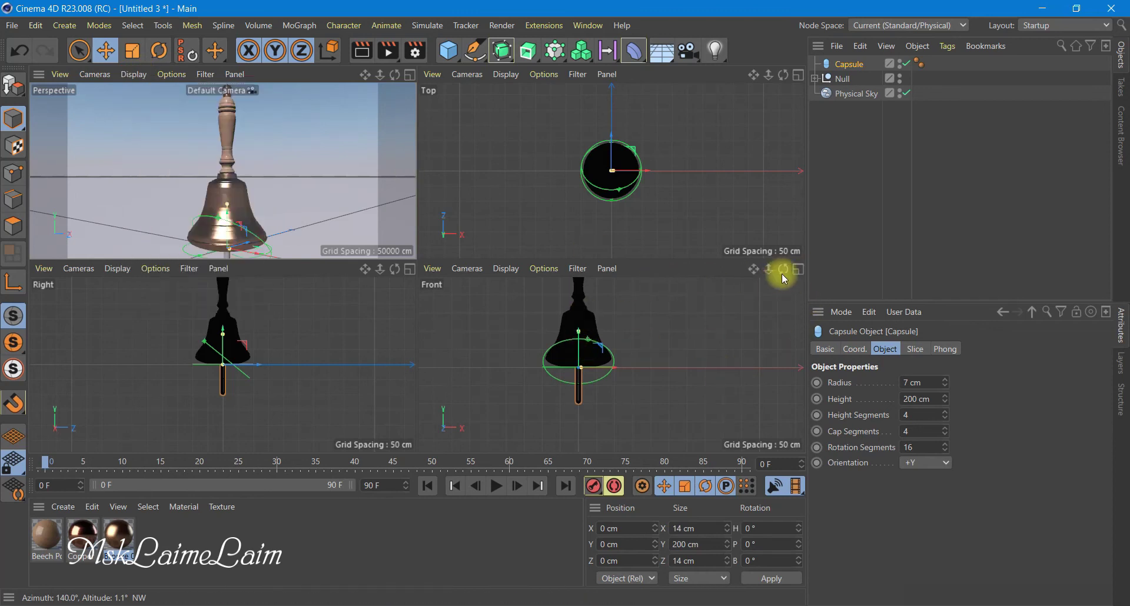
{"action": "left_click", "coordinate": [799, 269]}
{"action": "scroll", "coordinate": [363, 189], "scroll_direction": "up", "scroll_amount": 3}
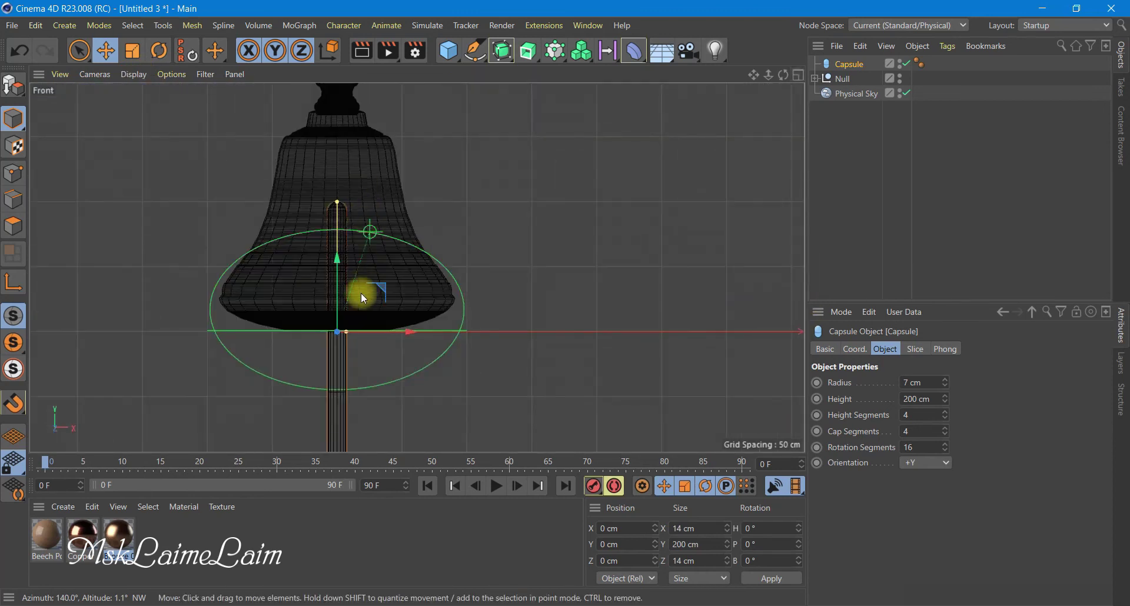
{"action": "left_click_drag", "start_coordinate": [336, 269], "coordinate": [348, 192]}
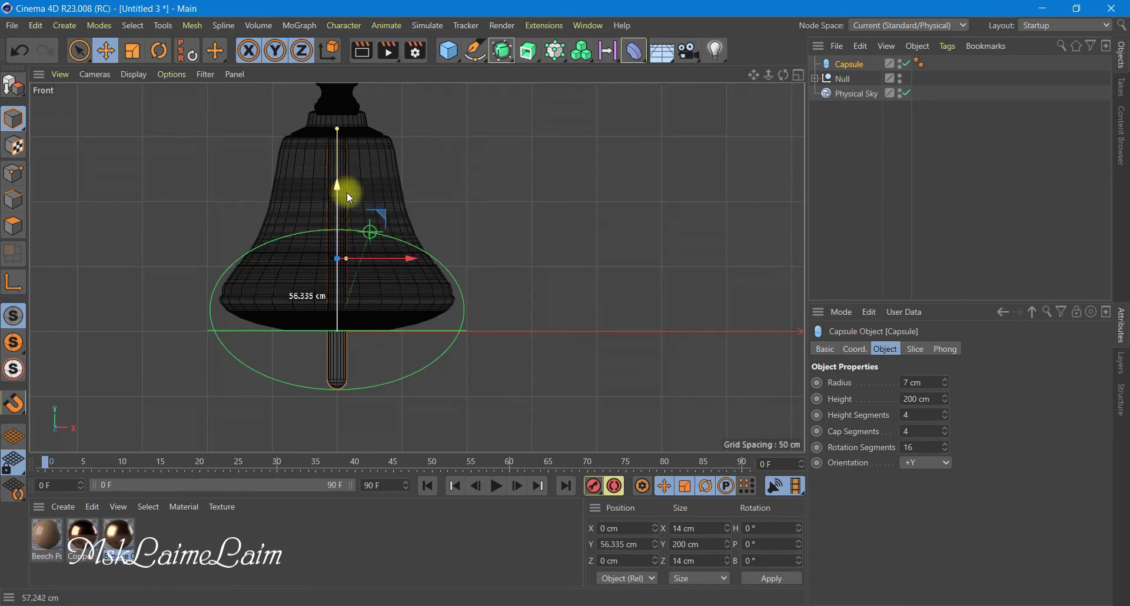
{"action": "scroll", "coordinate": [598, 235], "scroll_direction": "down", "scroll_amount": 2}
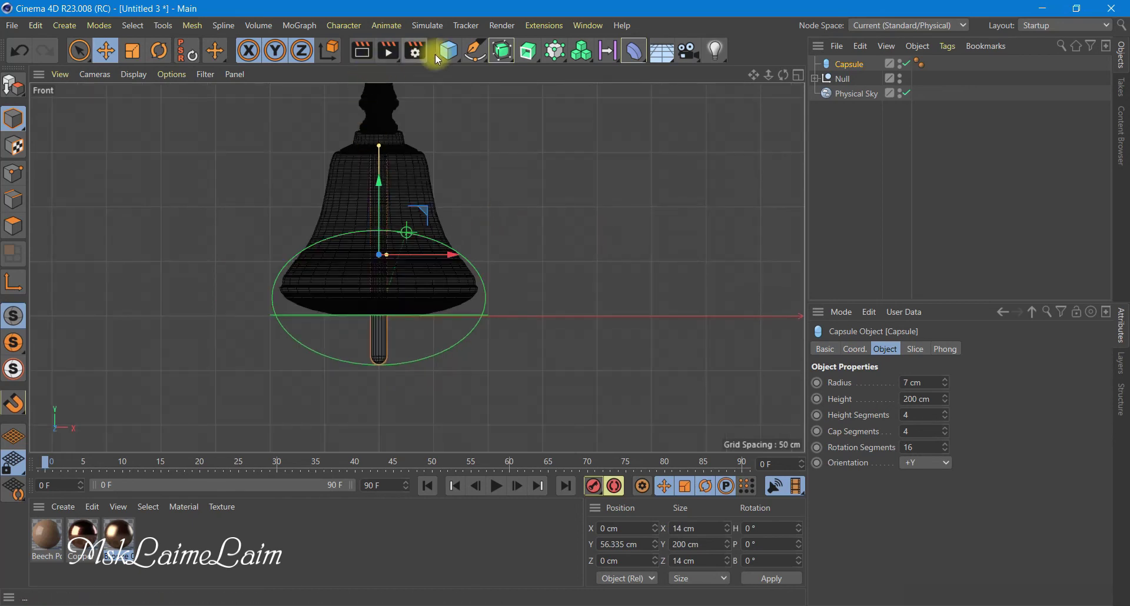
- Add a Sphere primitive with a 10 cm radius
{"action": "left_click_drag", "start_coordinate": [448, 51], "coordinate": [719, 72]}
{"action": "left_click", "coordinate": [741, 103]}
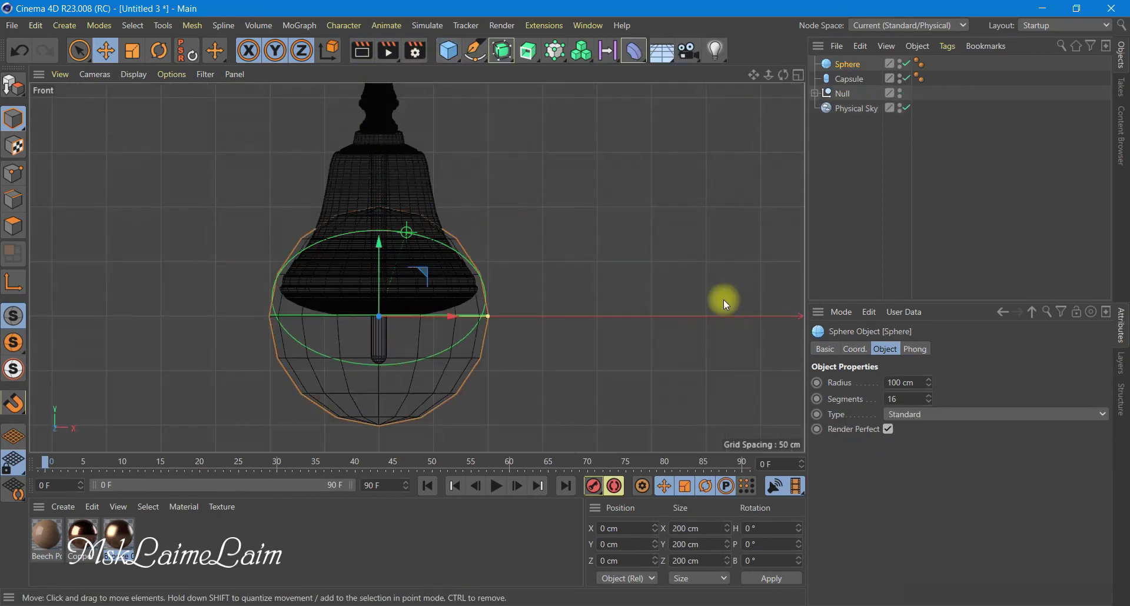
{"action": "left_click", "coordinate": [857, 81]}
{"action": "left_click", "coordinate": [847, 64]}
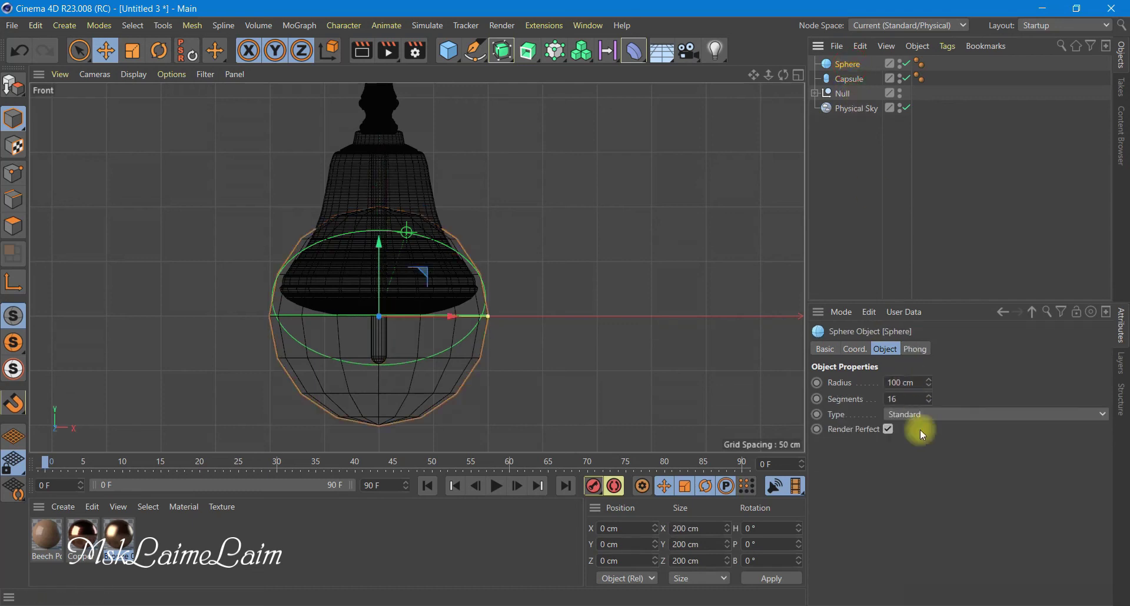
{"action": "left_click", "coordinate": [920, 387]}
{"action": "type", "text": "10"}
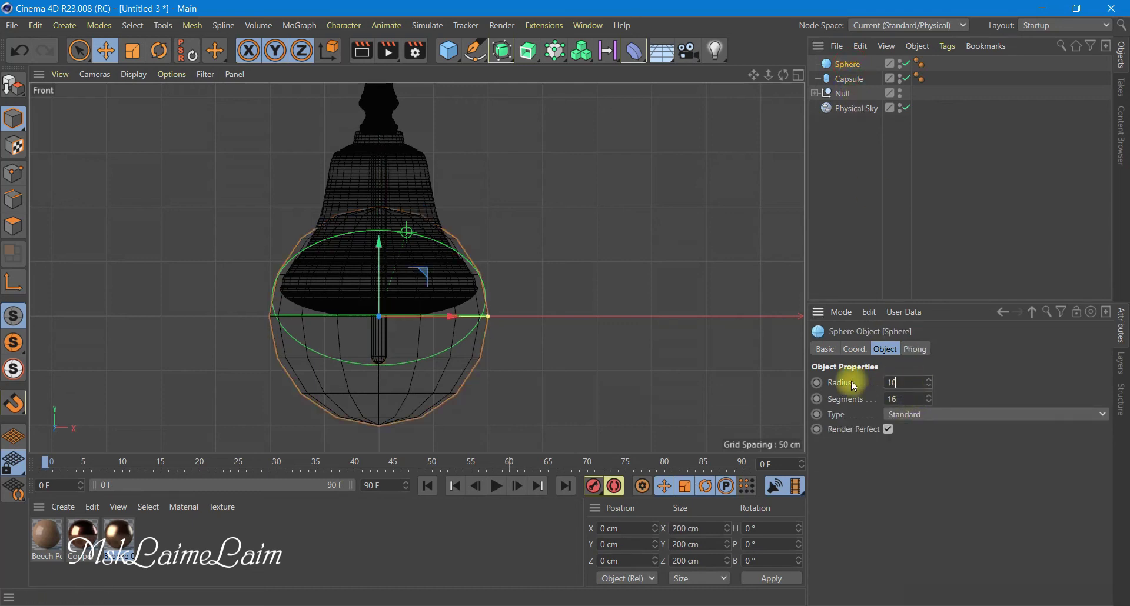
{"action": "key", "text": "Return"}
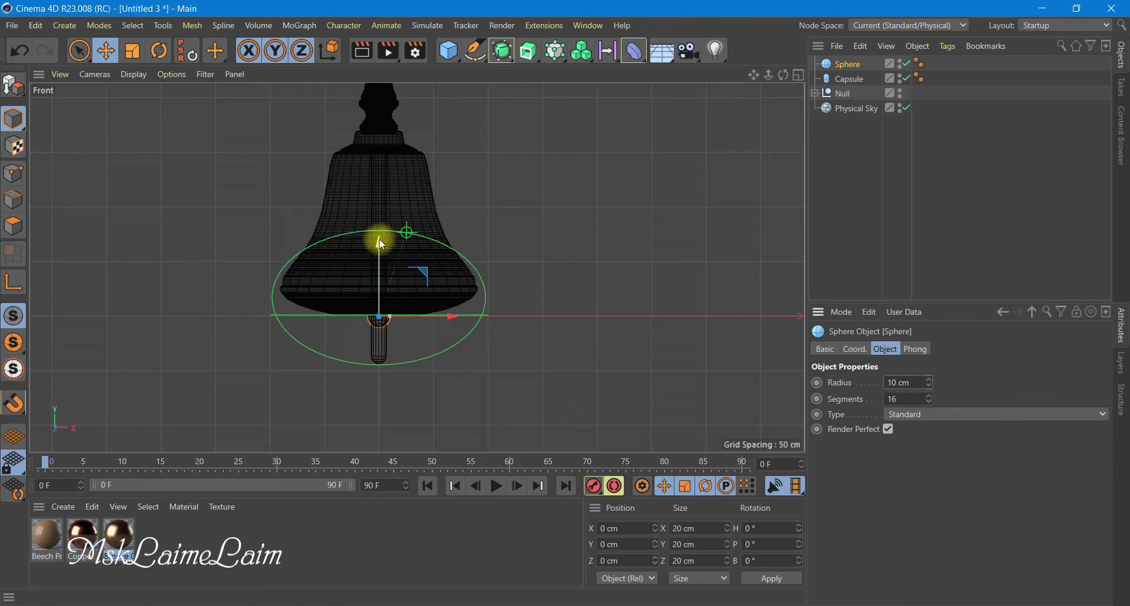
- Move the Sphere down to the capsule's tip at Y -97.228 cm and nest it under Capsule
{"action": "left_click_drag", "start_coordinate": [379, 239], "coordinate": [383, 283]}
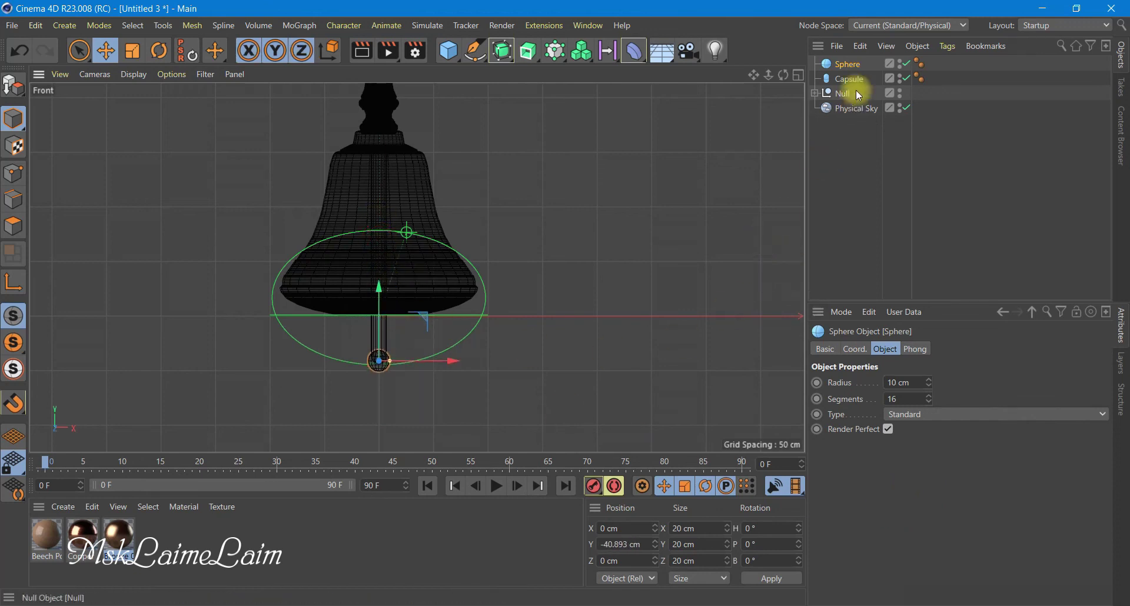
{"action": "left_click_drag", "start_coordinate": [846, 64], "coordinate": [854, 83]}
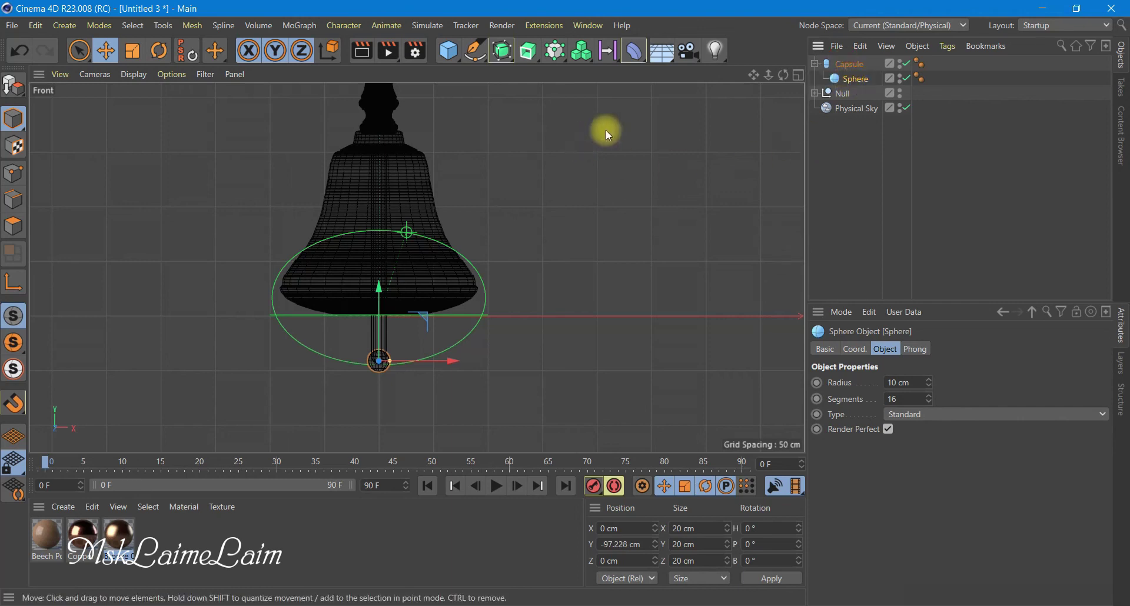
{"action": "left_click", "coordinate": [799, 75]}
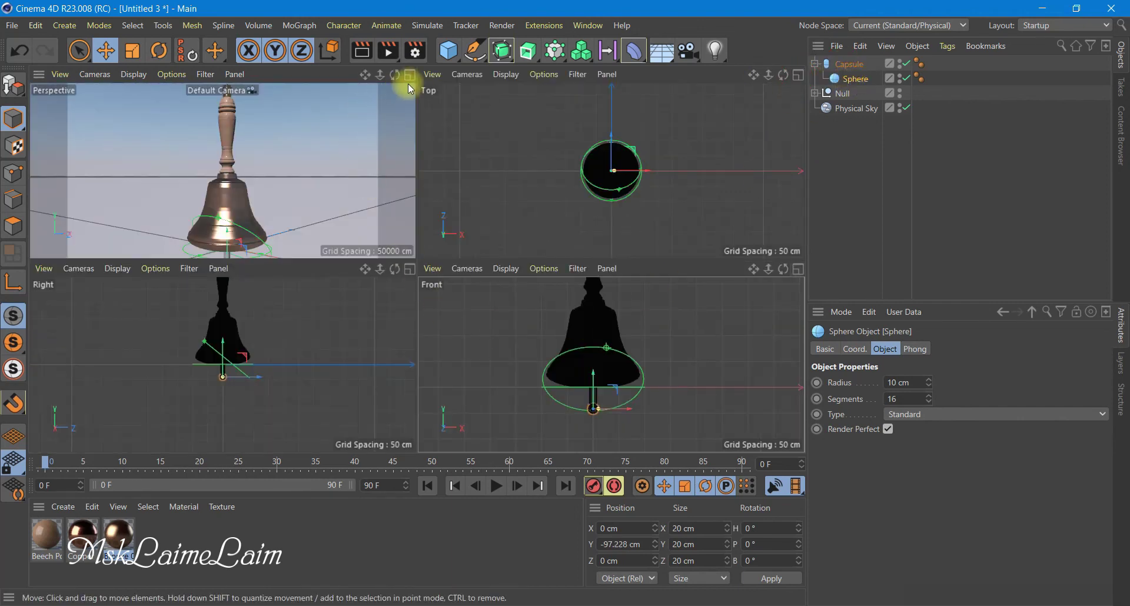
- Zoom the full-screen Perspective view onto the clapper sphere and drag the Copper material
{"action": "left_click", "coordinate": [409, 74]}
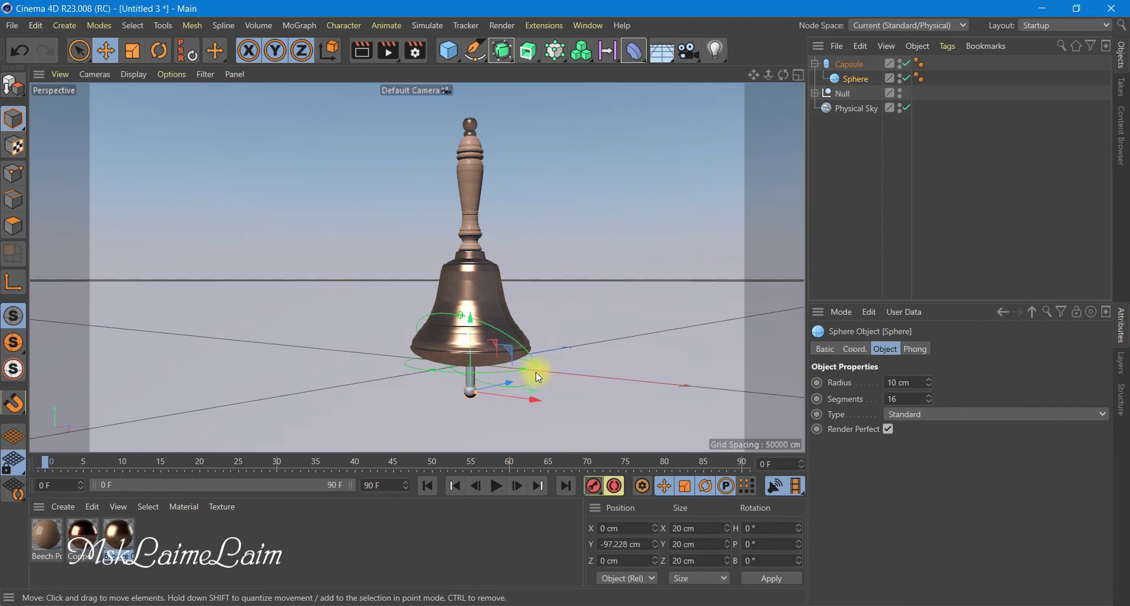
{"action": "scroll", "coordinate": [493, 339], "scroll_direction": "up", "scroll_amount": 2}
{"action": "scroll", "coordinate": [497, 334], "scroll_direction": "up", "scroll_amount": 2}
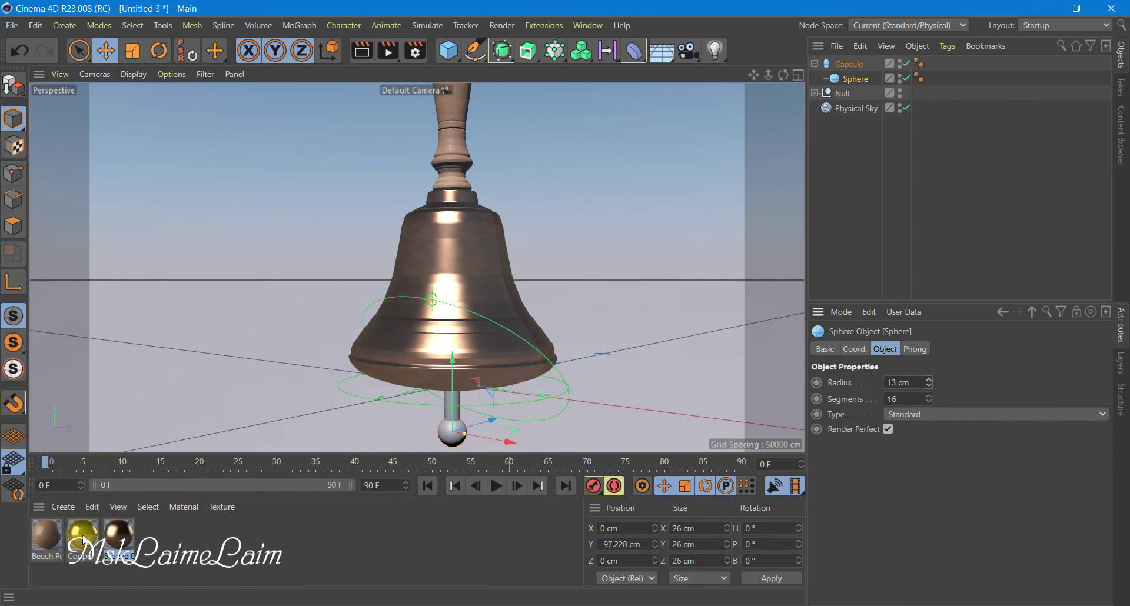
{"action": "mouse_move", "coordinate": [84, 541]}
{"action": "left_mouse_down"}
{"action": "mouse_move", "coordinate": [113, 538]}
{"action": "mouse_move", "coordinate": [815, 182]}
{"action": "left_mouse_up"}
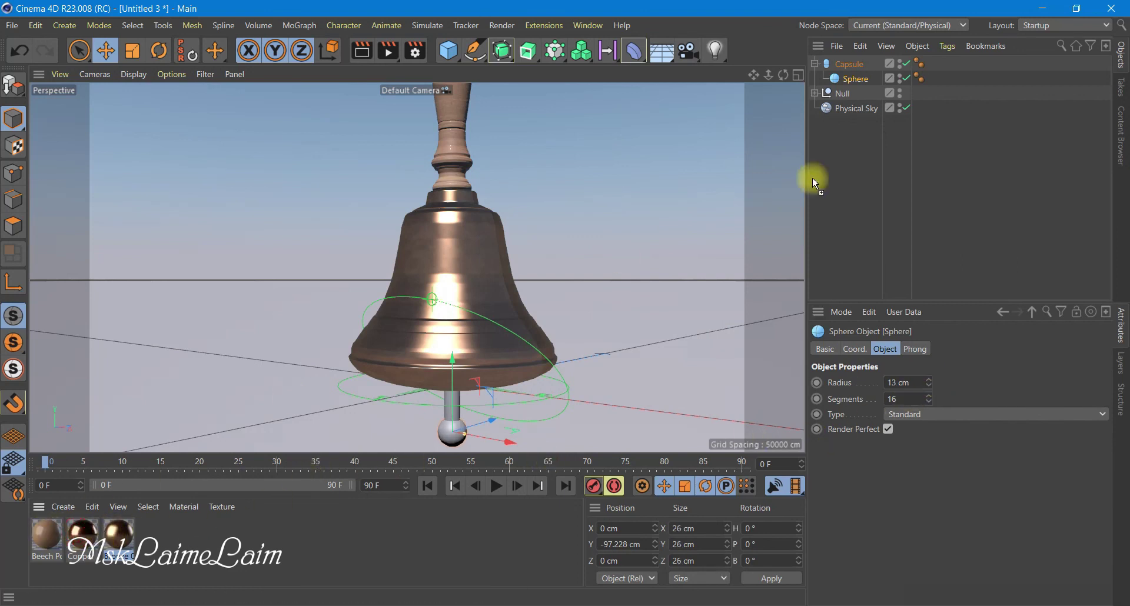
- Apply the Copper material to the Capsule, preview a render, and thin its radius to 5 cm
{"action": "left_click_drag", "start_coordinate": [846, 69], "coordinate": [847, 65]}
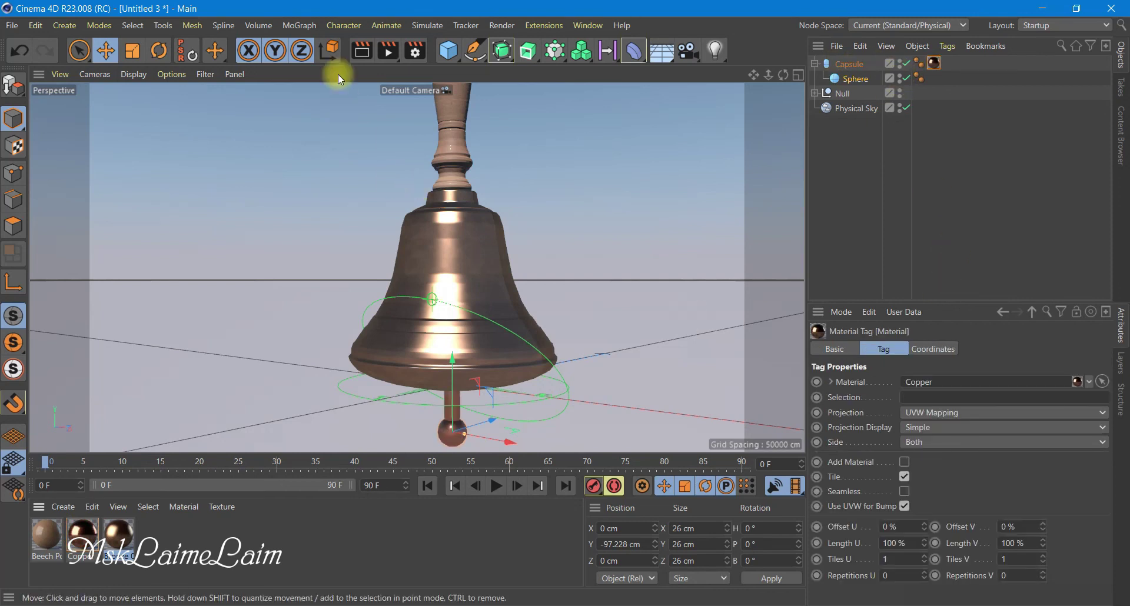
{"action": "left_click", "coordinate": [362, 51]}
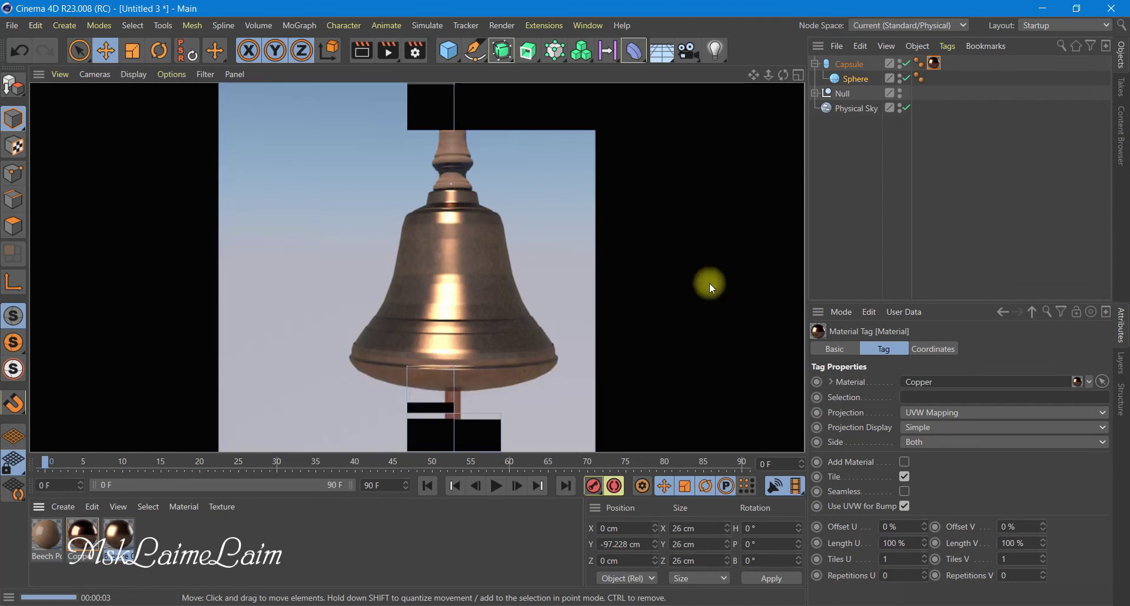
{"action": "left_click", "coordinate": [676, 304]}
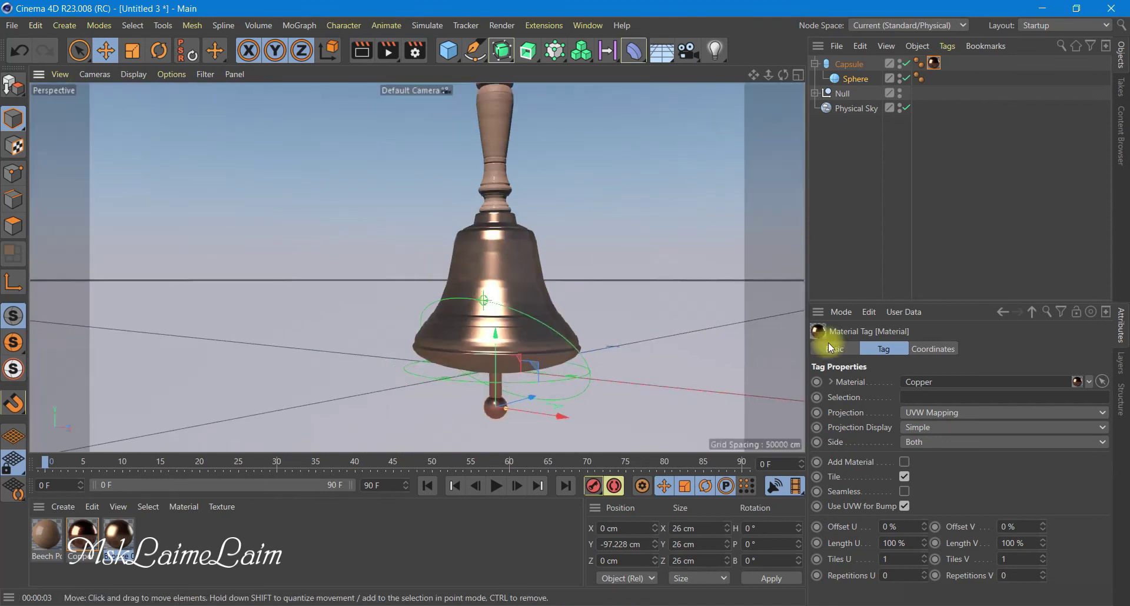
{"action": "left_click", "coordinate": [848, 64]}
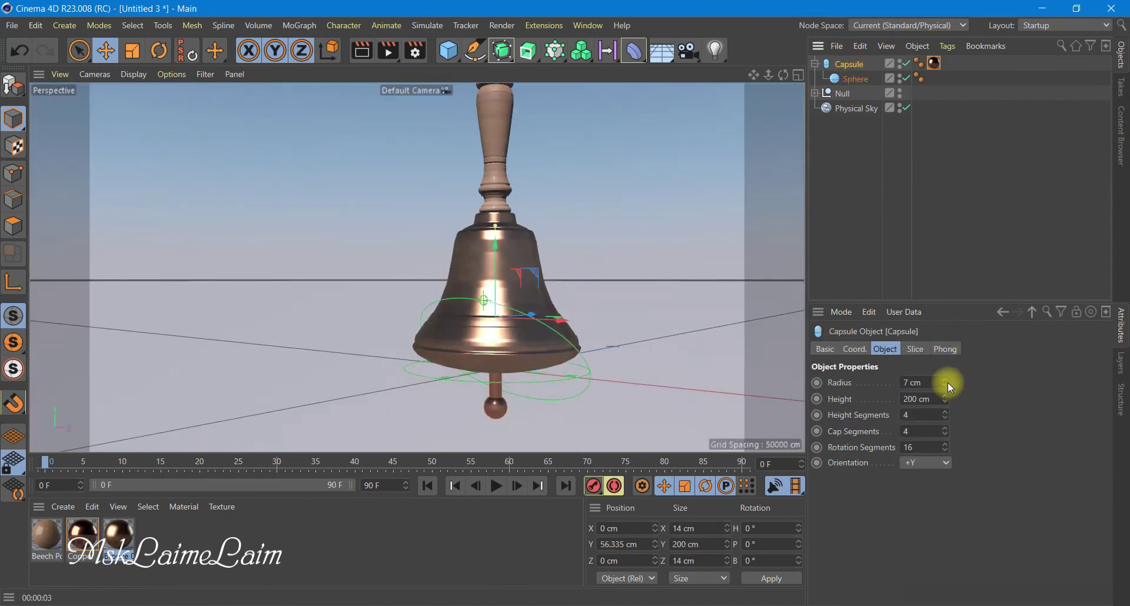
{"action": "left_click", "coordinate": [945, 381]}
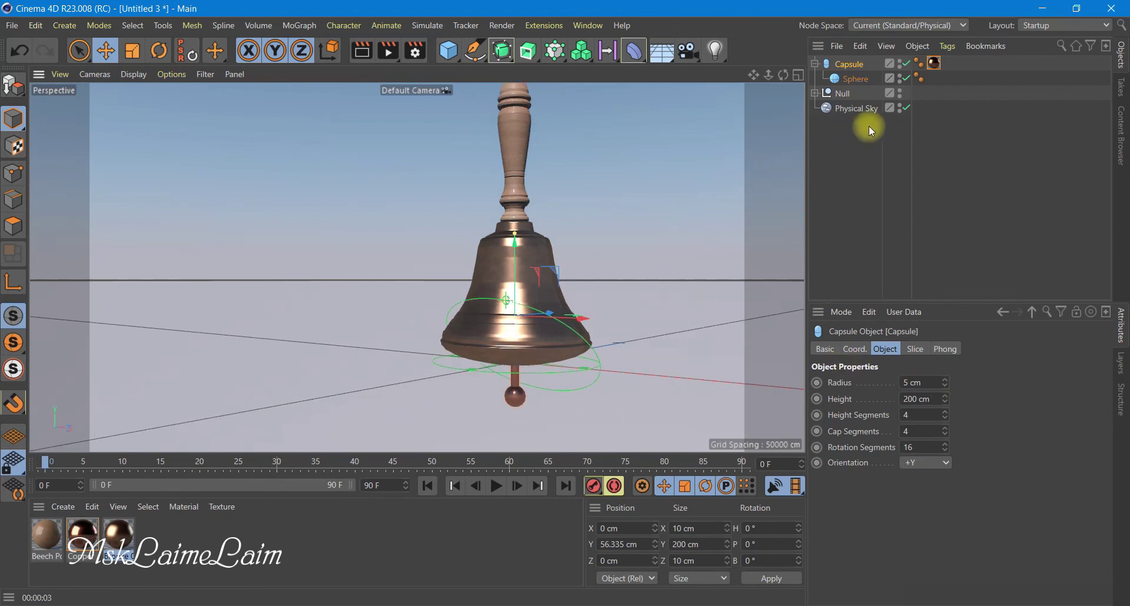
- Nest the Capsule and its Sphere inside the Null alongside Lathe, Lathe.1 and Lathe.2
{"action": "left_click", "coordinate": [815, 93]}
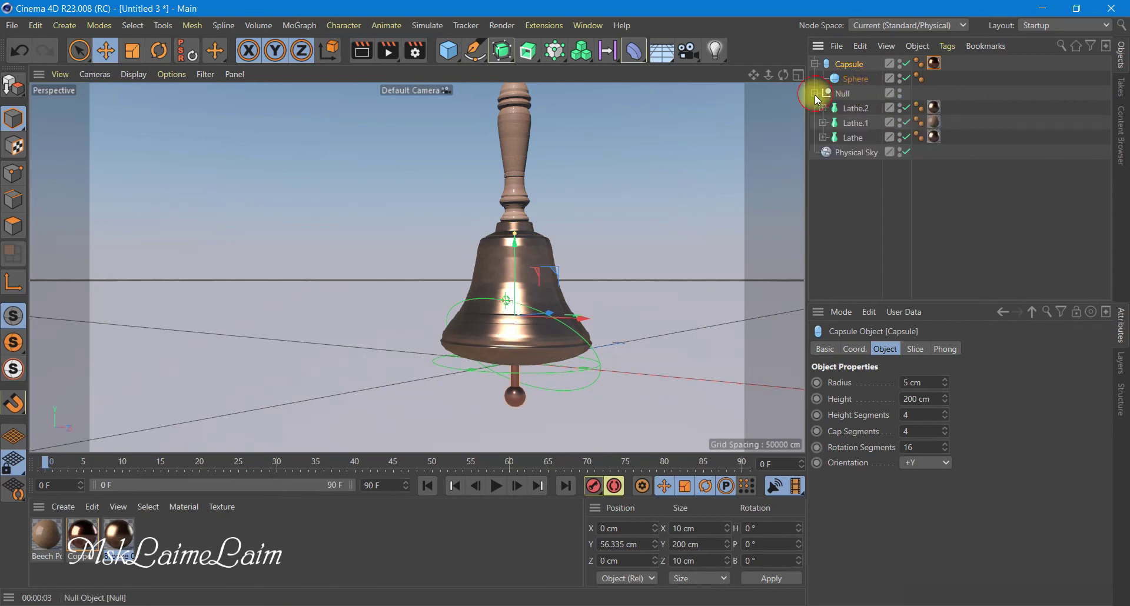
{"action": "left_click", "coordinate": [856, 122]}
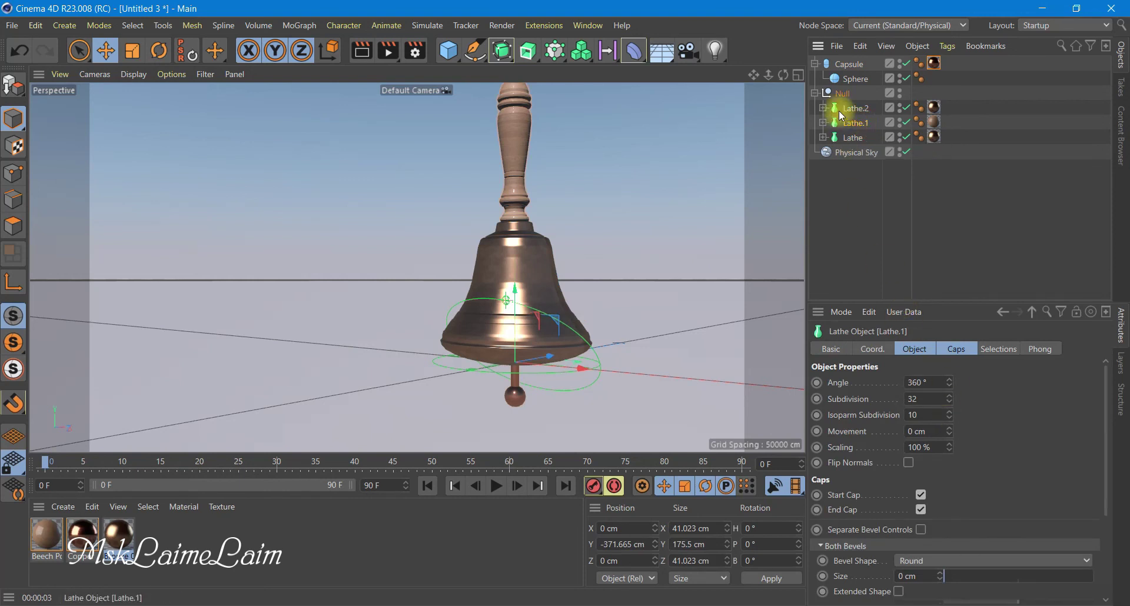
{"action": "left_click_drag", "start_coordinate": [832, 72], "coordinate": [843, 88]}
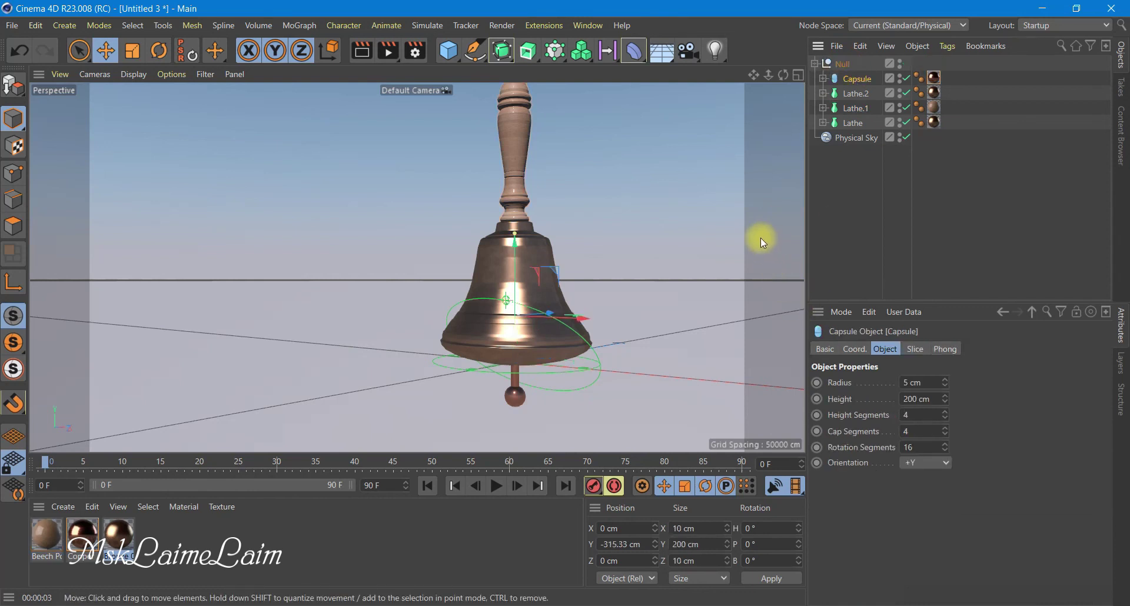
{"action": "left_click", "coordinate": [841, 63]}
{"action": "left_click", "coordinate": [854, 349]}
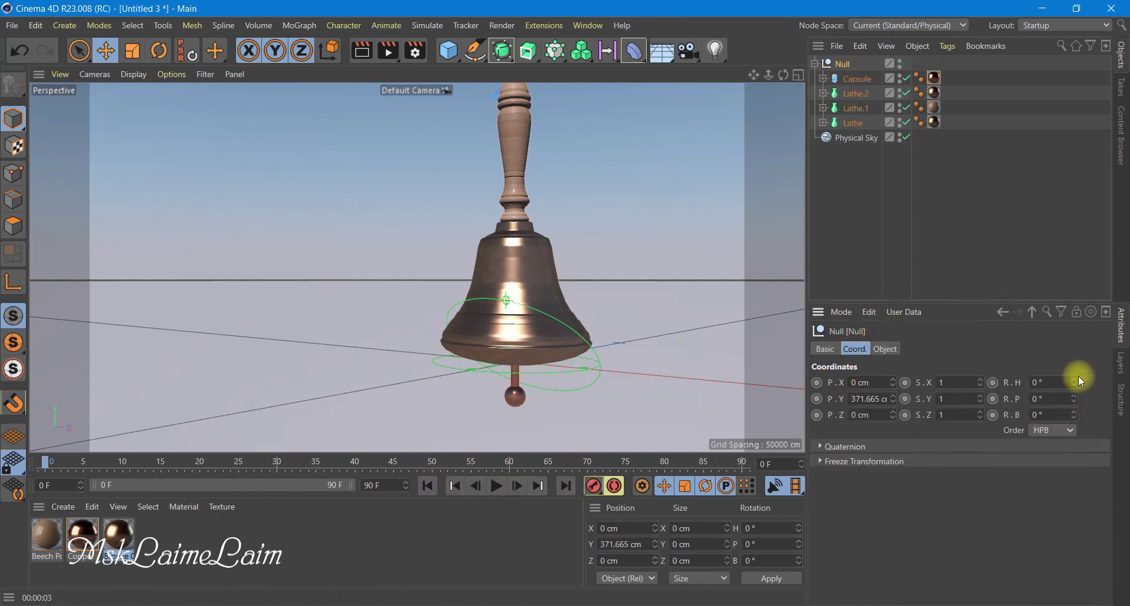
- Tilt the Null to a 67° bank rotation and keyframe it at frame 0
{"action": "mouse_move", "coordinate": [1074, 413]}
{"action": "left_mouse_down"}
{"action": "mouse_move", "coordinate": [1094, 311]}
{"action": "mouse_move", "coordinate": [1070, 429]}
{"action": "mouse_move", "coordinate": [1072, 408]}
{"action": "left_mouse_up"}
{"action": "scroll", "coordinate": [307, 361], "scroll_direction": "down", "scroll_amount": 1}
{"action": "scroll", "coordinate": [306, 368], "scroll_direction": "down", "scroll_amount": 2}
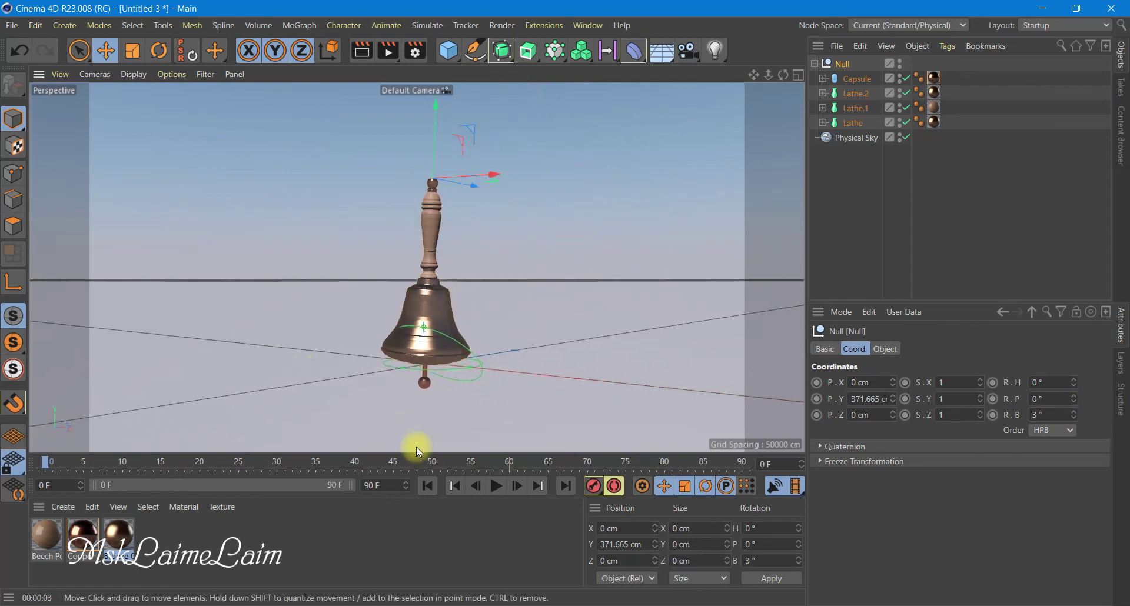
{"action": "scroll", "coordinate": [400, 356], "scroll_direction": "up", "scroll_amount": 1}
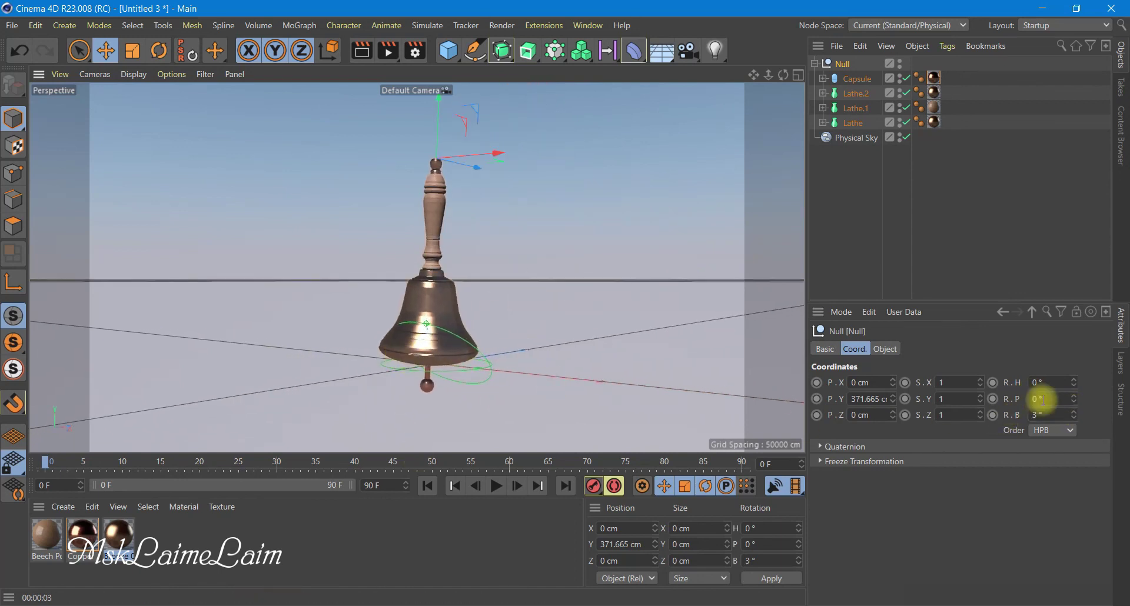
{"action": "left_click_drag", "start_coordinate": [1074, 418], "coordinate": [1074, 414]}
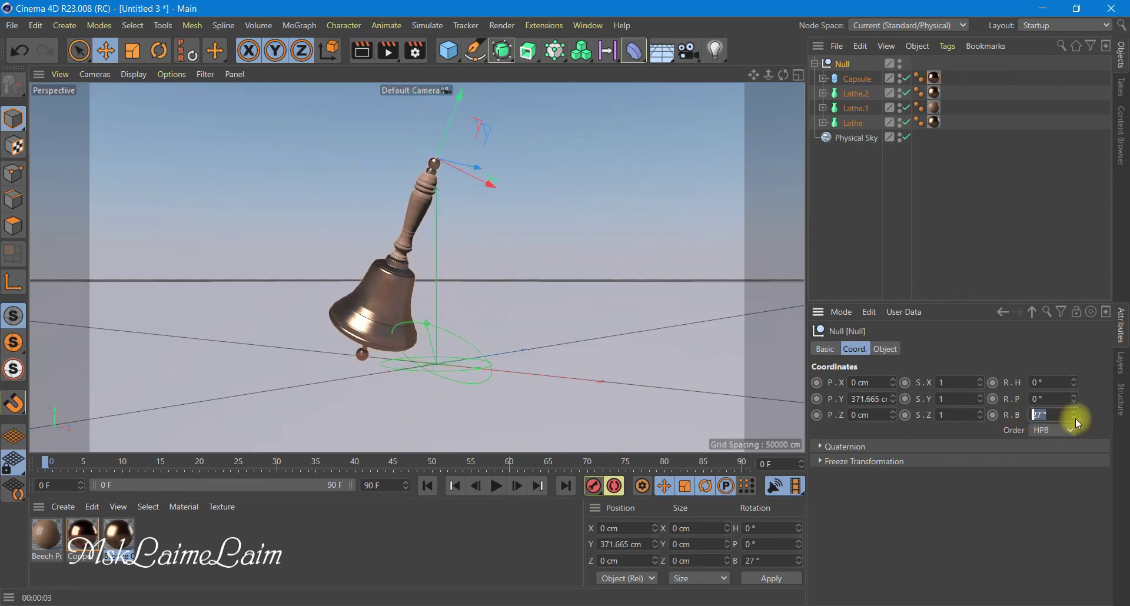
{"action": "left_click_drag", "start_coordinate": [1074, 418], "coordinate": [1075, 417]}
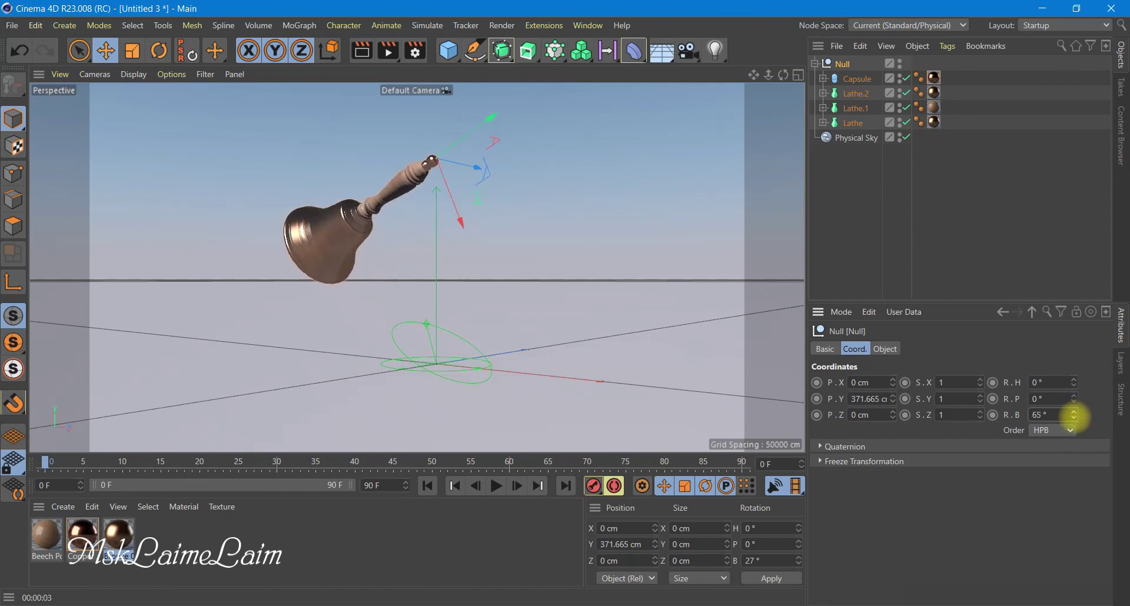
{"action": "left_click", "coordinate": [990, 416]}
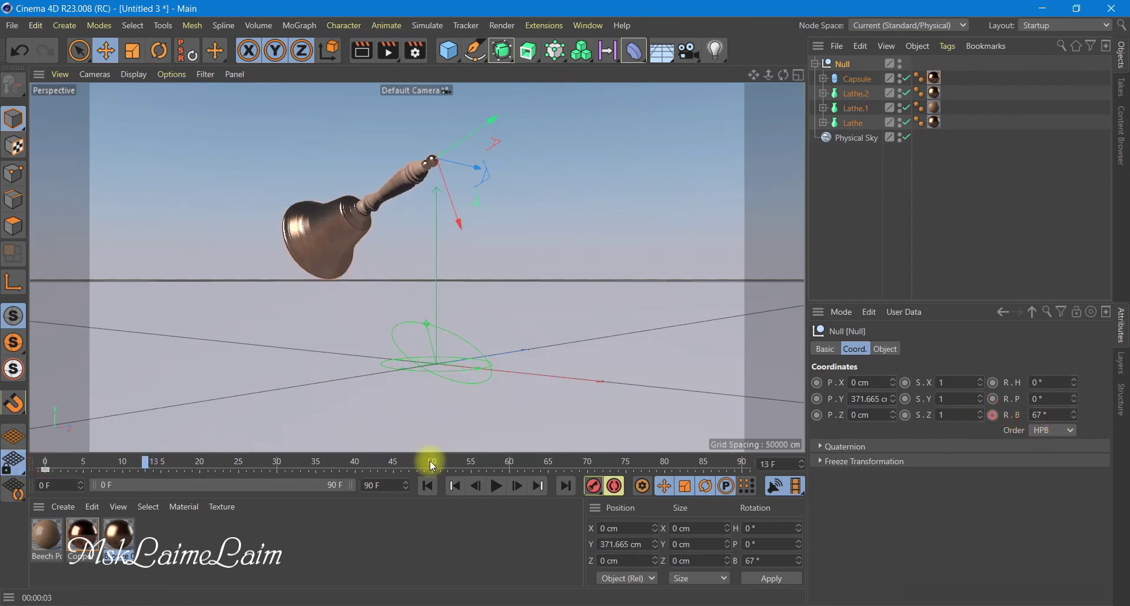
- Keyframe the Null's bank rotation at 0° on frame 35
{"action": "left_click_drag", "start_coordinate": [751, 460], "coordinate": [368, 467]}
{"action": "left_click_drag", "start_coordinate": [380, 470], "coordinate": [310, 468]}
{"action": "double_click", "coordinate": [1041, 415]}
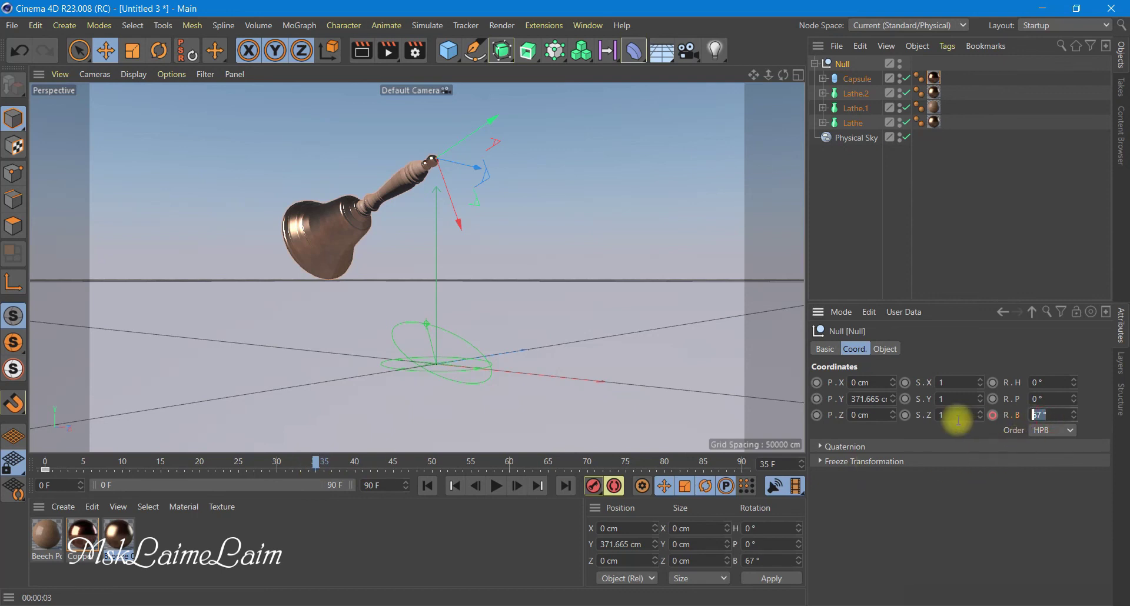
{"action": "type", "text": "0"}
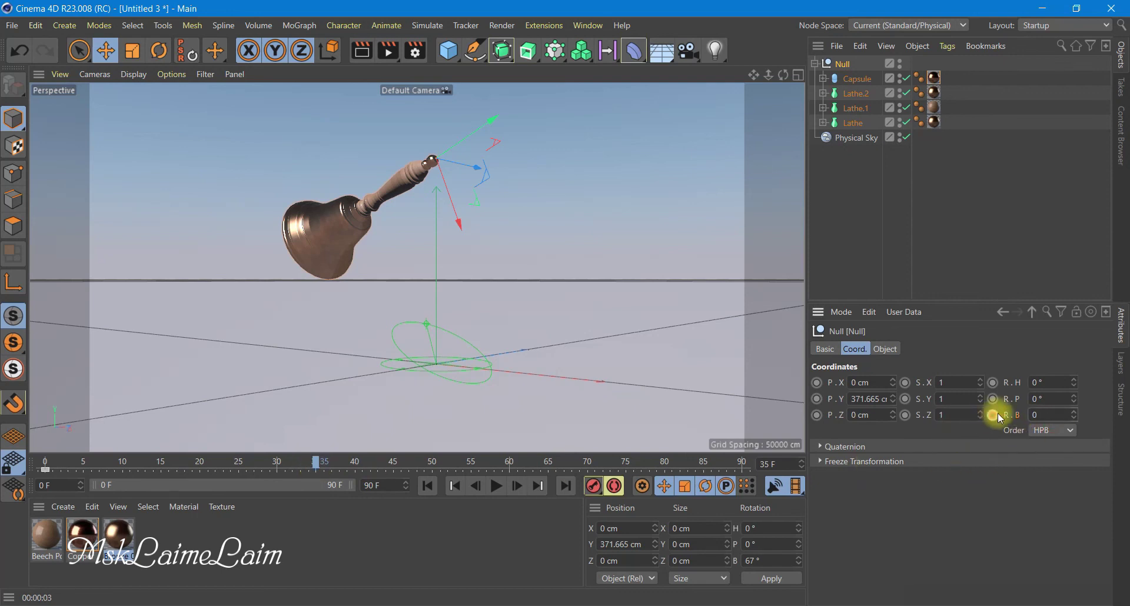
{"action": "left_click", "coordinate": [994, 414]}
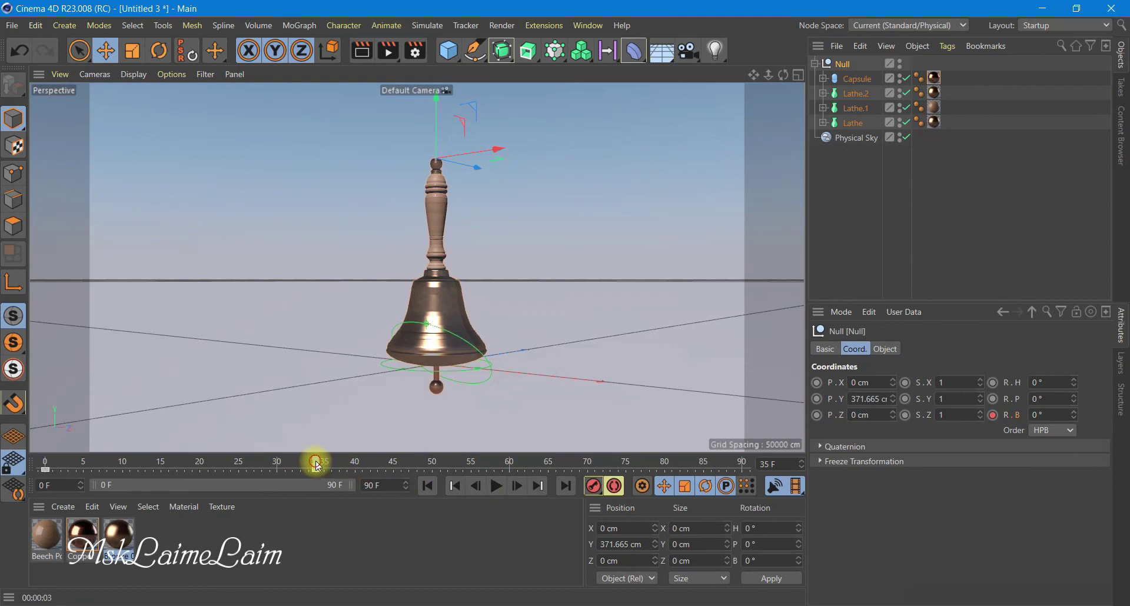
- Keyframe the bank rotation at -63° on frame 70 and 0° on frame 90
{"action": "left_click_drag", "start_coordinate": [316, 463], "coordinate": [589, 469]}
{"action": "left_click_drag", "start_coordinate": [1075, 420], "coordinate": [1073, 418]}
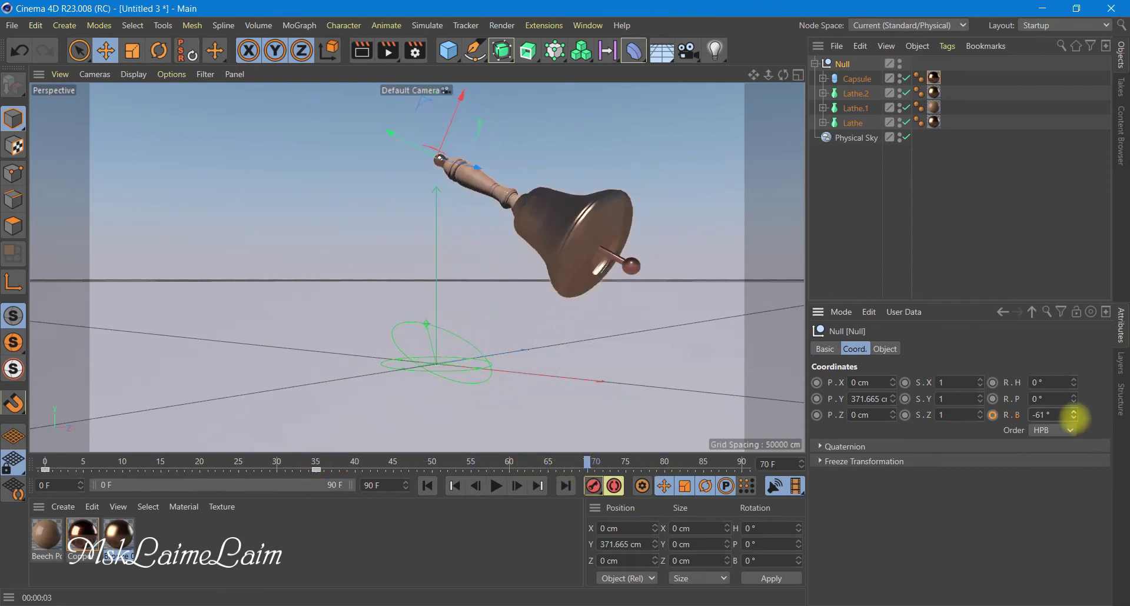
{"action": "left_click", "coordinate": [993, 415]}
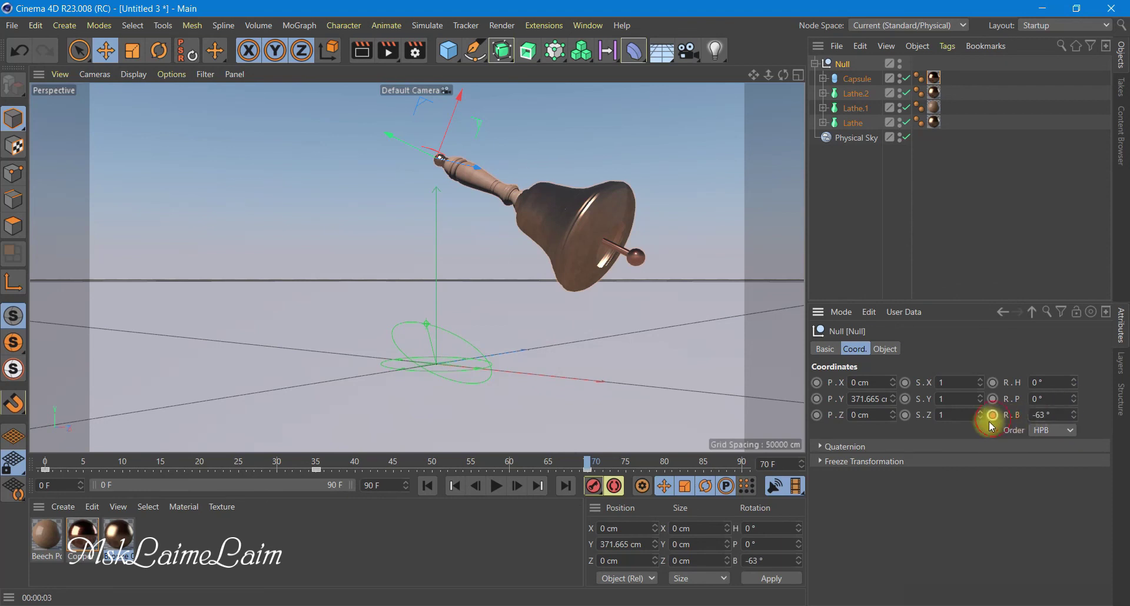
{"action": "left_click_drag", "start_coordinate": [583, 461], "coordinate": [811, 467]}
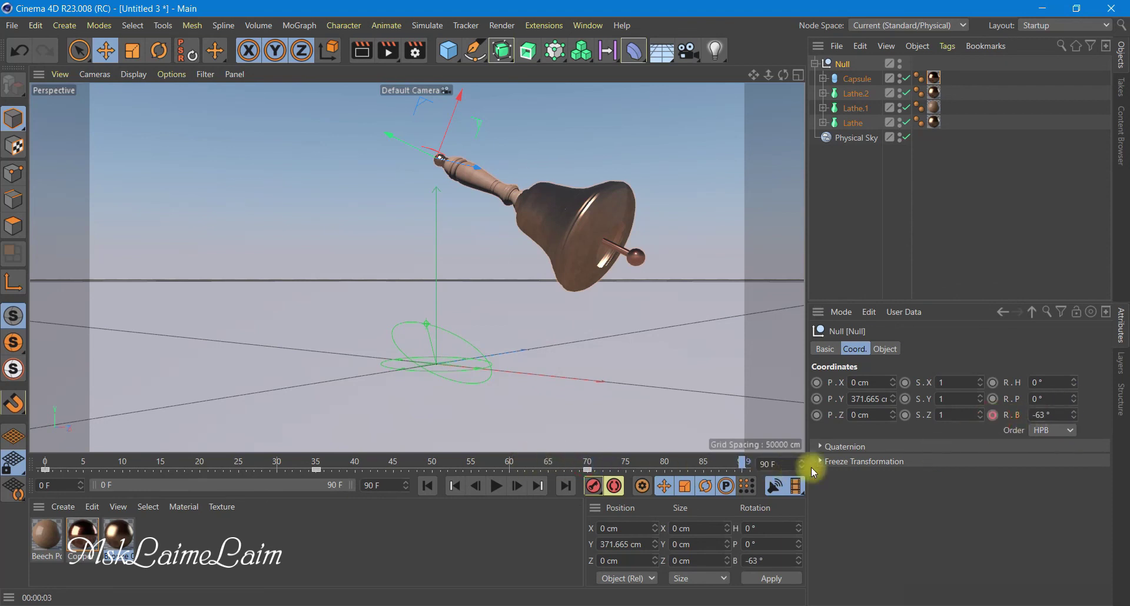
{"action": "type", "text": "0"}
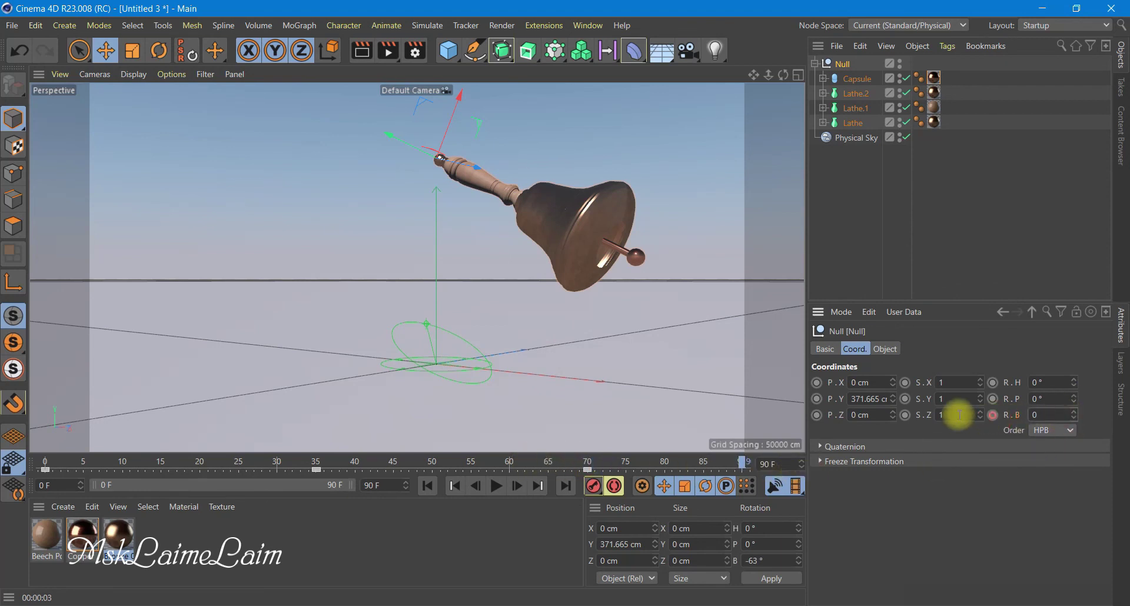
{"action": "key", "text": "Return"}
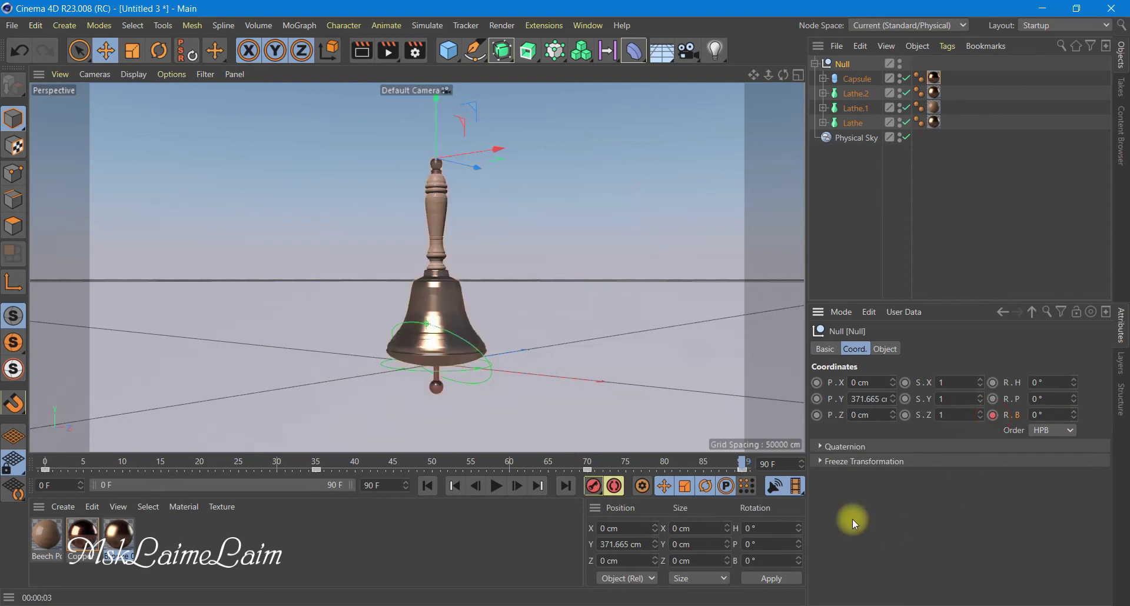
- Make the rotation keys linear in the Timeline, then play the swinging animation
{"action": "left_click", "coordinate": [594, 25]}
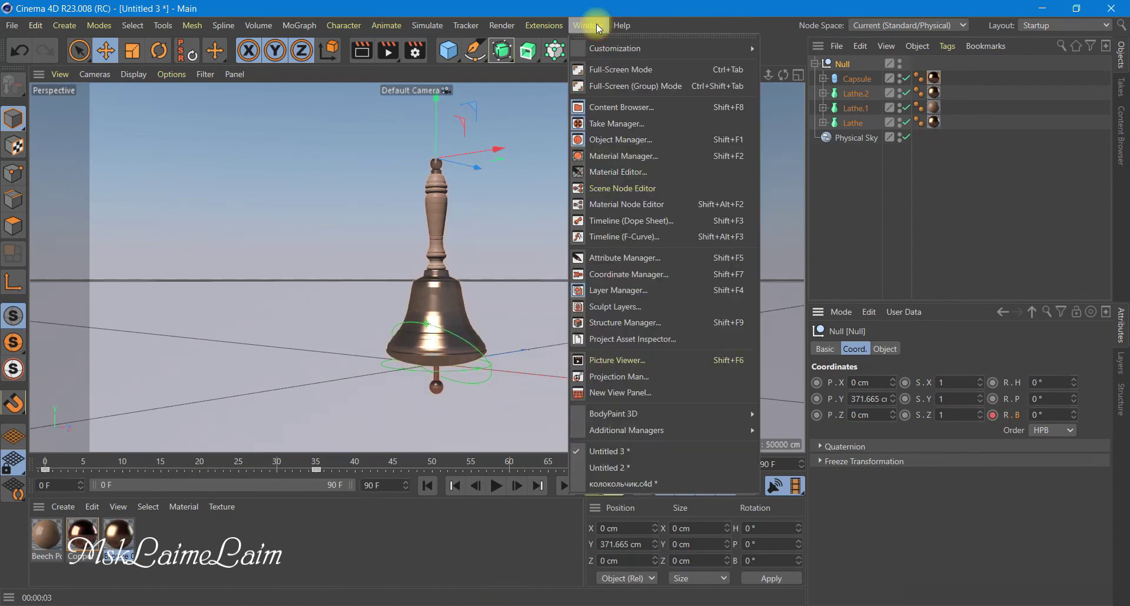
{"action": "left_click", "coordinate": [640, 237]}
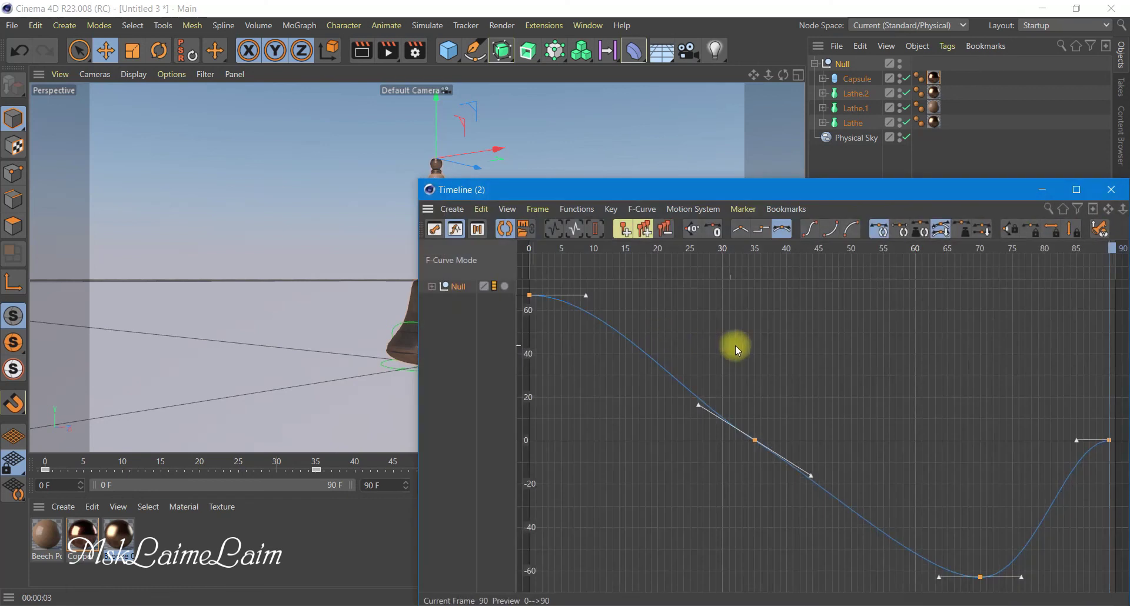
{"action": "left_click", "coordinate": [735, 238]}
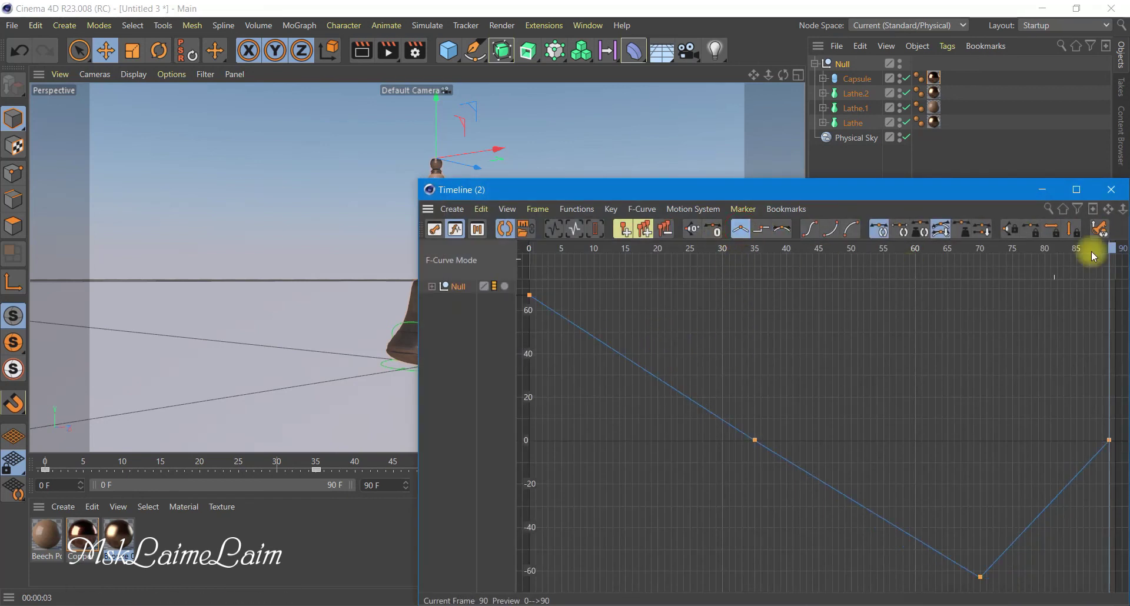
{"action": "left_click", "coordinate": [1111, 189]}
{"action": "left_click", "coordinate": [428, 486]}
{"action": "left_click", "coordinate": [496, 485]}
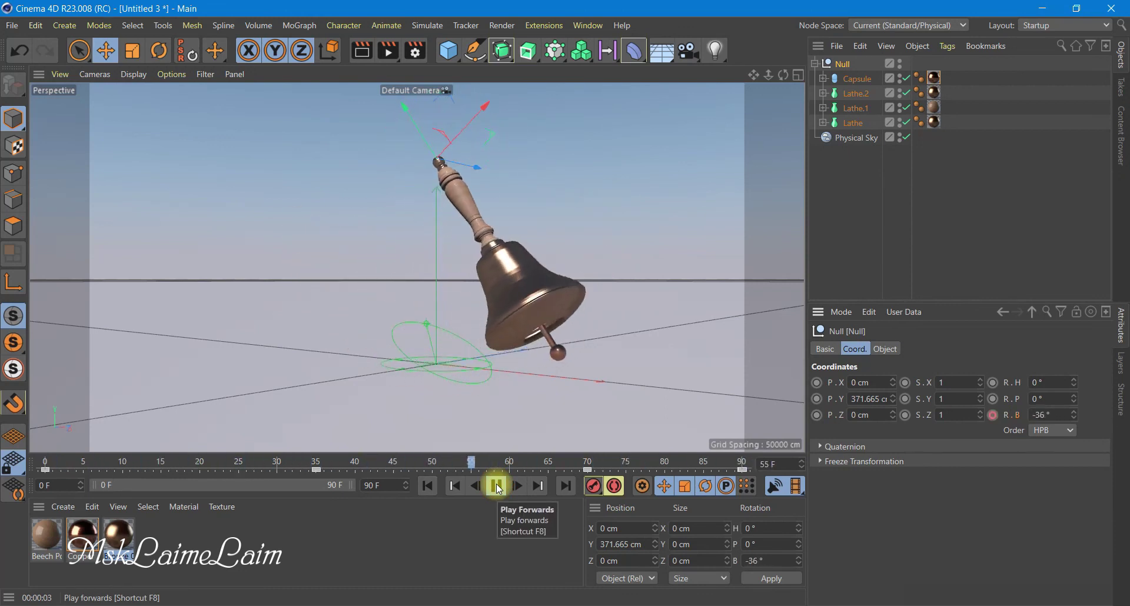
{"action": "left_click", "coordinate": [498, 486]}
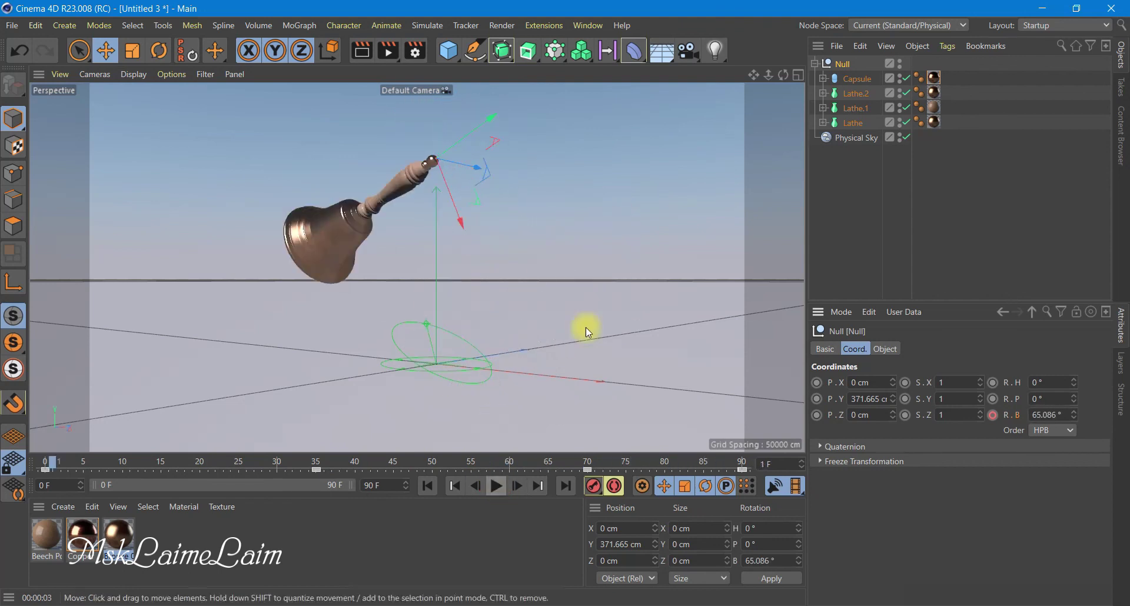